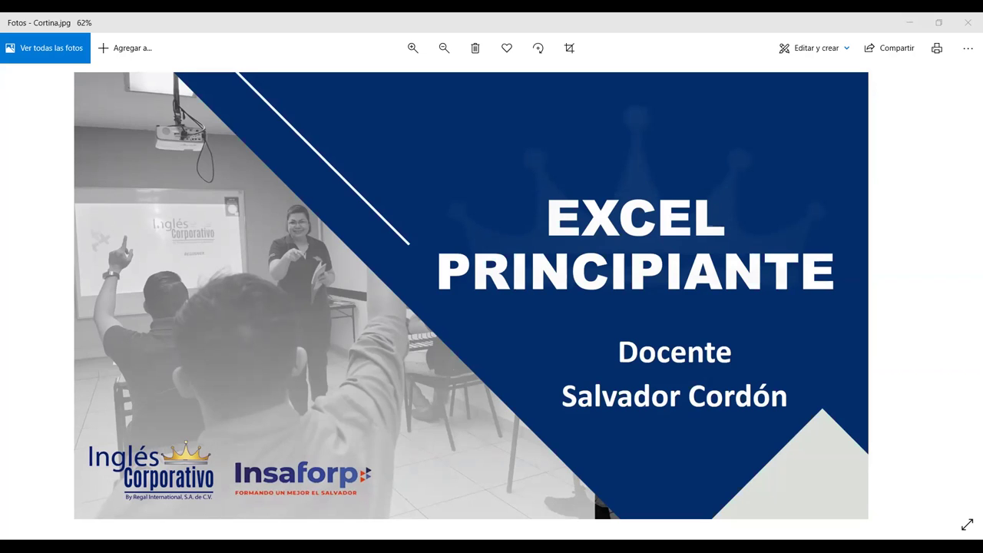
Leave the Photos title image and bring up Excel's SERIES DE RELLENO sheet
{"action": "left_click", "coordinate": [457, 261]}
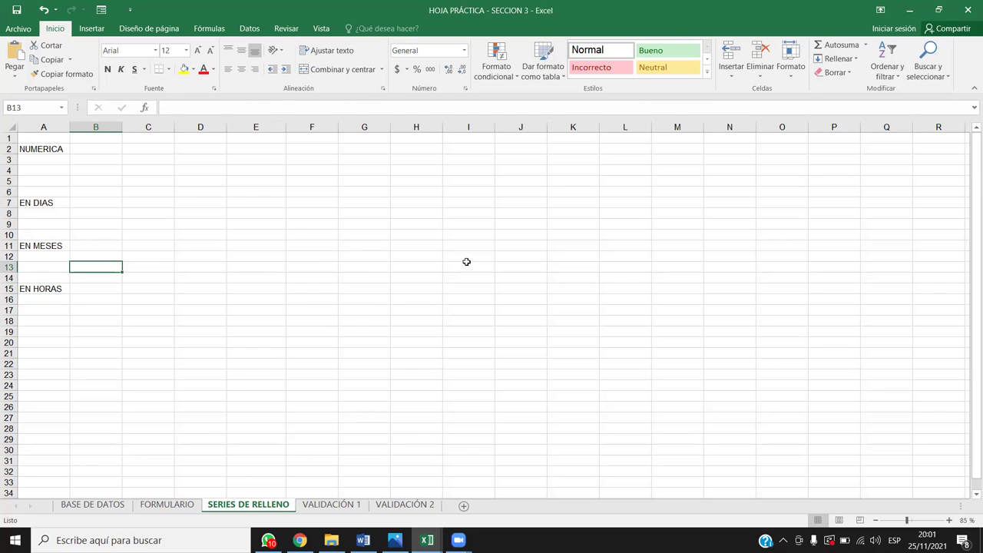
{"action": "left_click", "coordinate": [100, 157]}
{"action": "left_click", "coordinate": [117, 149]}
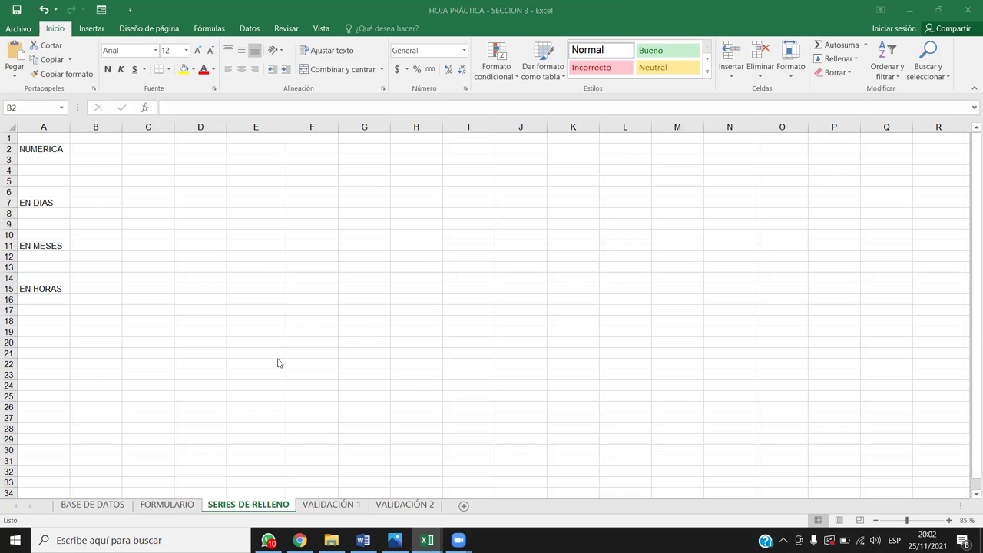
Enter 1 in B2 and 2 in C2, then fill the ascending series 1 to 12 through M2
{"action": "left_click", "coordinate": [82, 149]}
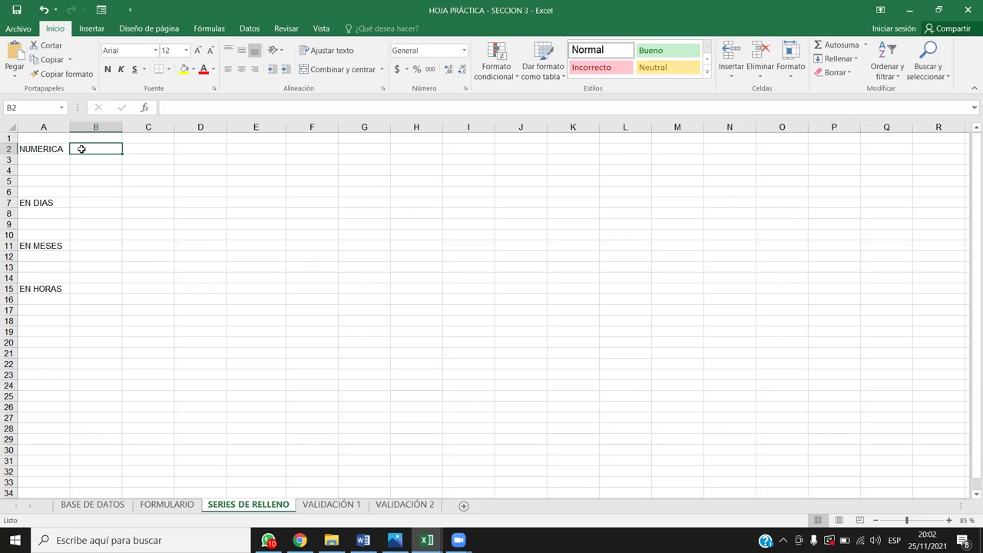
{"action": "type", "text": "1"}
{"action": "key", "text": "Return"}
{"action": "type", "text": "2"}
{"action": "key", "text": "Return"}
{"action": "key", "text": "Up"}
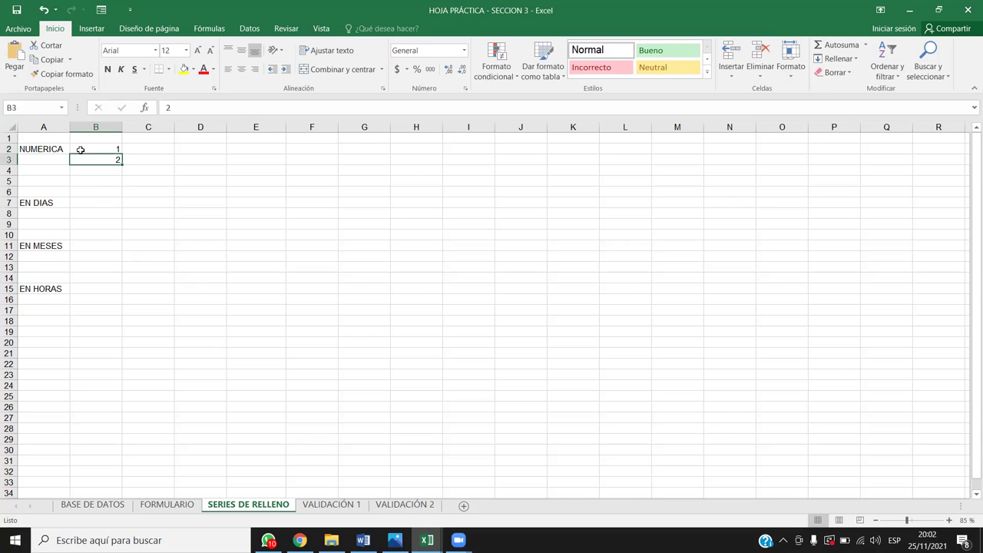
{"action": "key", "text": "Delete"}
{"action": "key", "text": "Up"}
{"action": "key", "text": "Right"}
{"action": "type", "text": "2"}
{"action": "key", "text": "Return"}
{"action": "left_click_drag", "start_coordinate": [80, 150], "coordinate": [679, 160]}
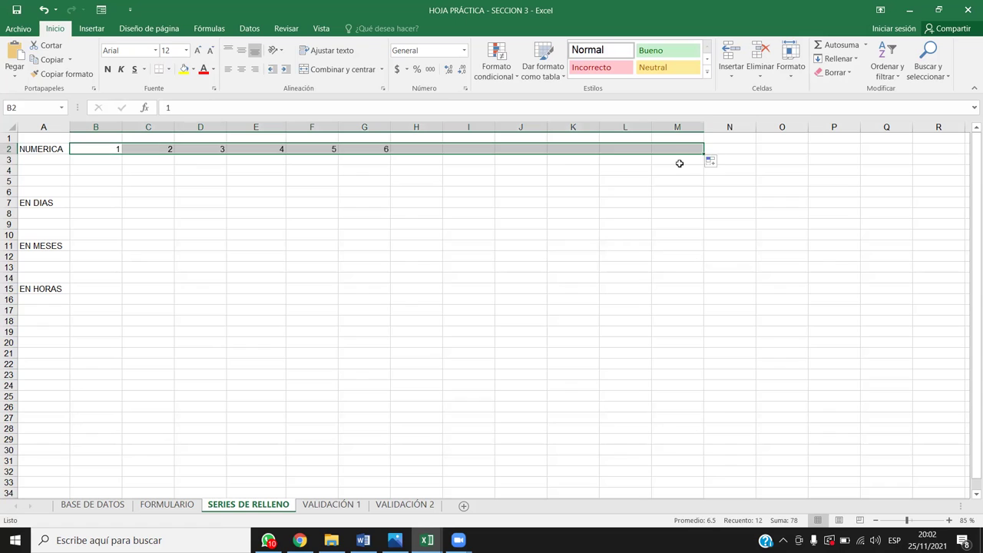
{"action": "left_click", "coordinate": [714, 162]}
{"action": "left_click", "coordinate": [715, 162]}
Enter 12 in B3 and 11 in C3, then fill the countdown 12 to 1 through M3
{"action": "left_click", "coordinate": [107, 160]}
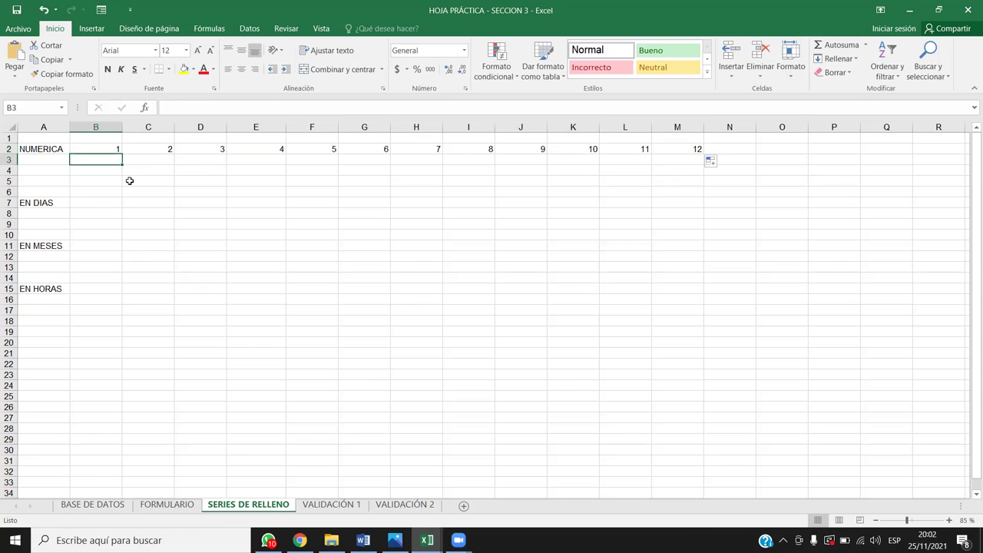
{"action": "type", "text": "12"}
{"action": "key", "text": "Tab"}
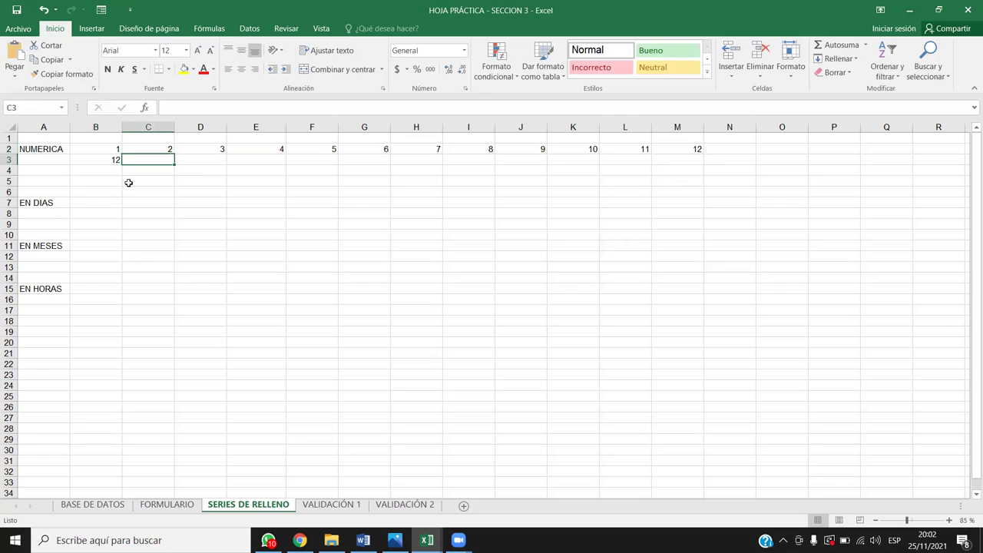
{"action": "type", "text": "11"}
{"action": "key", "text": "Left"}
{"action": "key", "text": "shift+Right"}
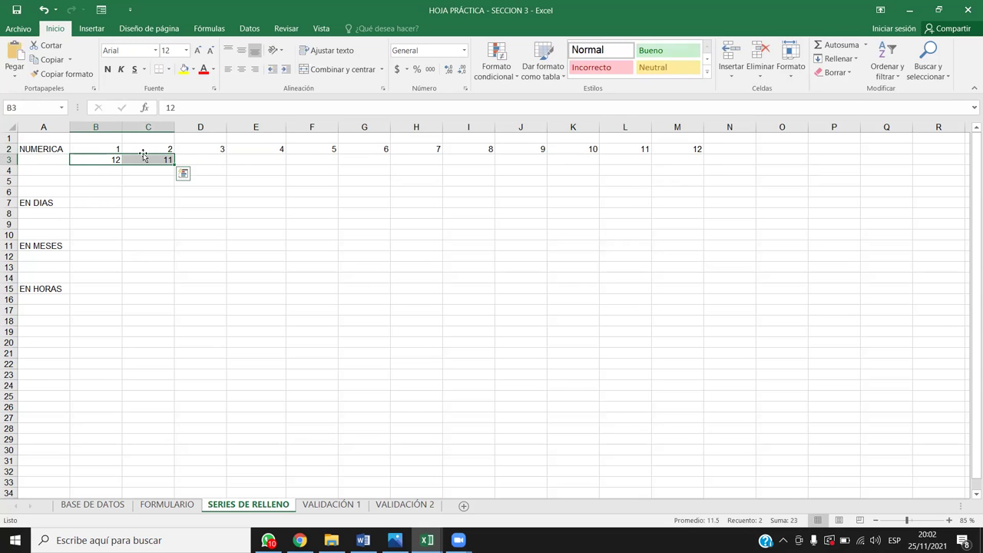
{"action": "left_click_drag", "start_coordinate": [175, 163], "coordinate": [699, 167]}
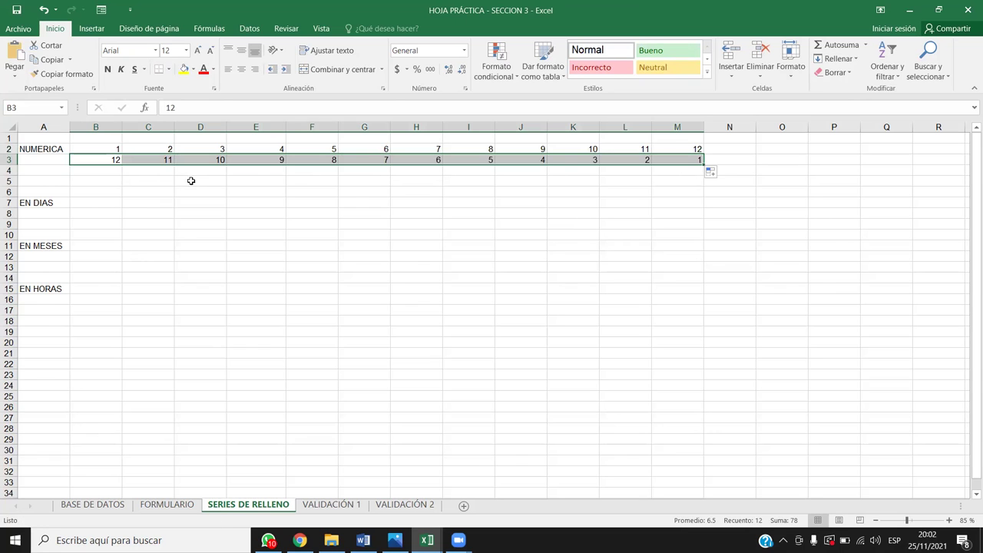
{"action": "left_click", "coordinate": [117, 171]}
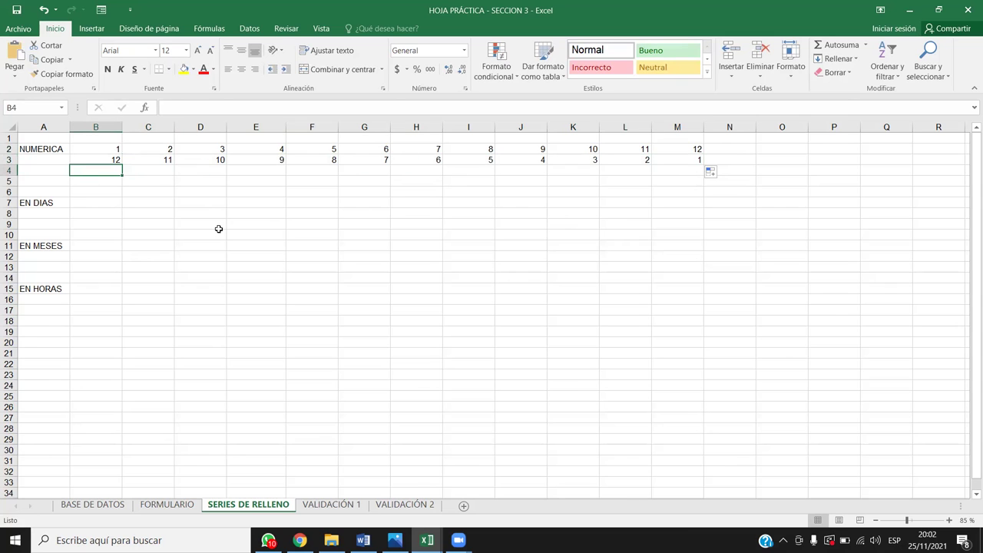
Enter 5 in B4 and 4 in C4, then extend that countdown across to M4
{"action": "type", "text": "5"}
{"action": "key", "text": "Tab"}
{"action": "type", "text": "4"}
{"action": "key", "text": "Return"}
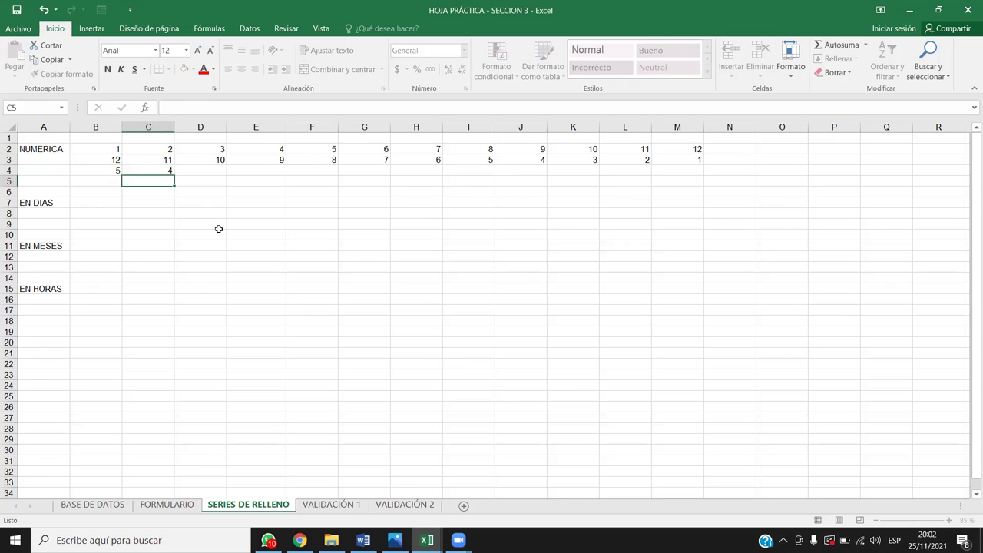
{"action": "key", "text": "Up"}
{"action": "key", "text": "Left"}
{"action": "key", "text": "shift+Right"}
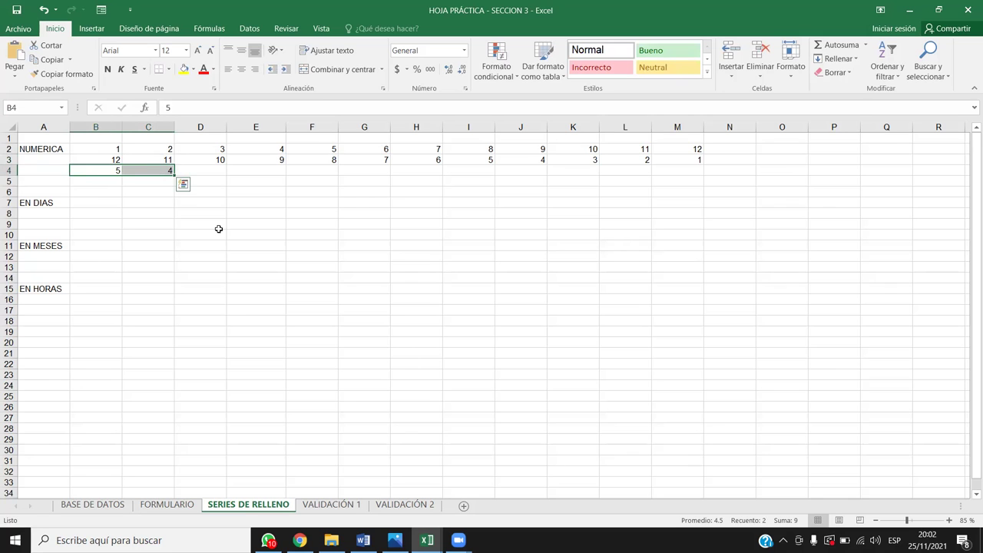
{"action": "left_click_drag", "start_coordinate": [175, 175], "coordinate": [693, 181]}
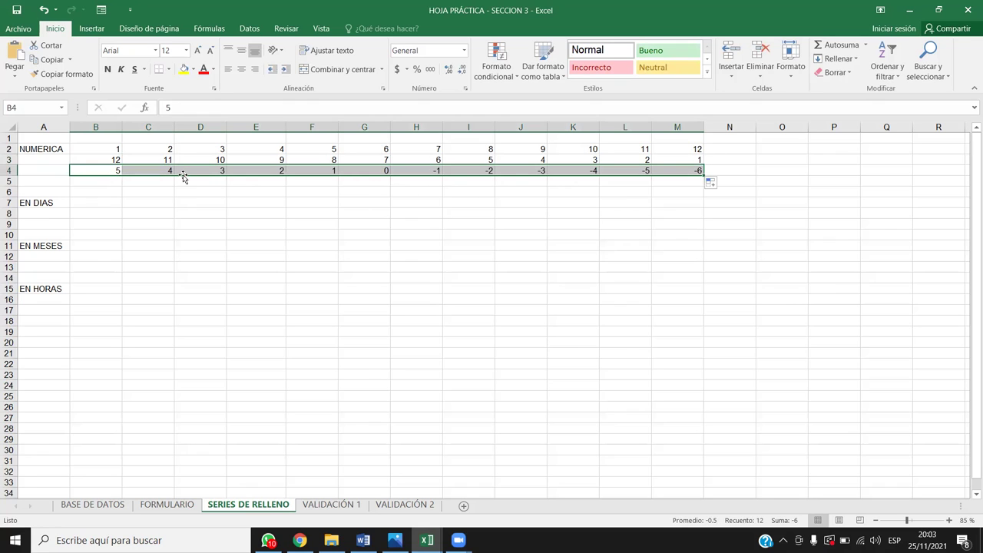
Clear all the practice number series from B2:M4
{"action": "left_click_drag", "start_coordinate": [687, 169], "coordinate": [98, 149]}
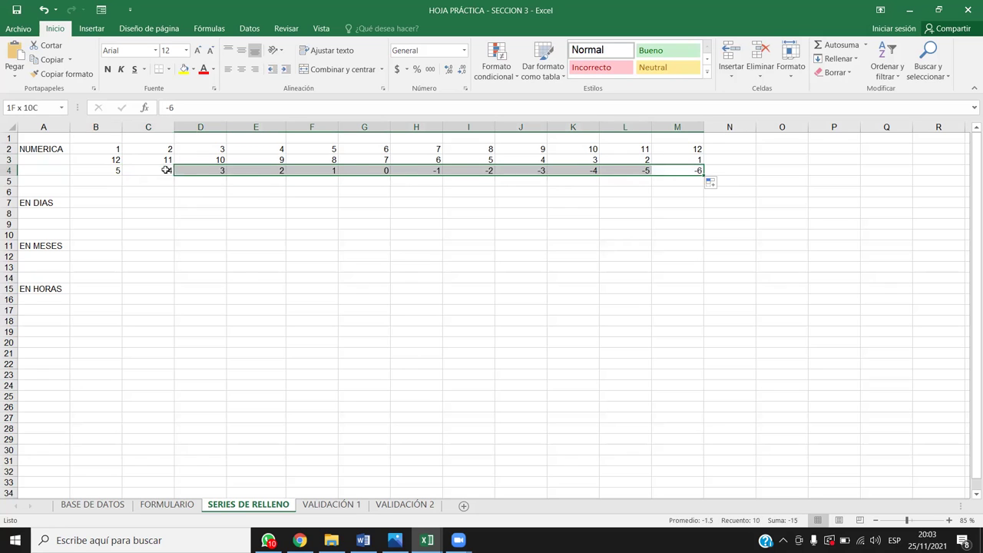
{"action": "key", "text": "Delete"}
{"action": "left_click", "coordinate": [98, 148]}
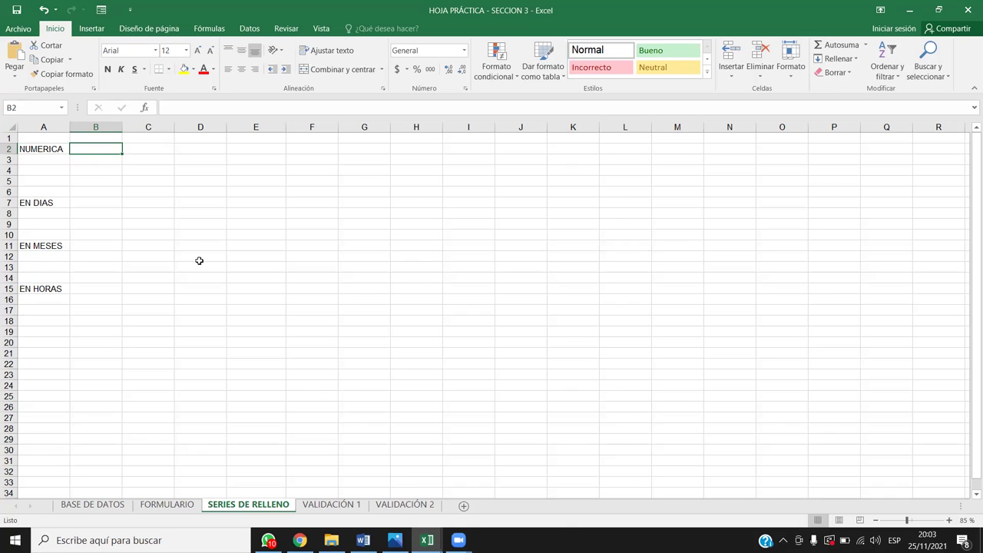
Enter lunes in B7 and fill day names through miércoles in K7
{"action": "left_click", "coordinate": [92, 201]}
{"action": "type", "text": "lunes"}
{"action": "key", "text": "Return"}
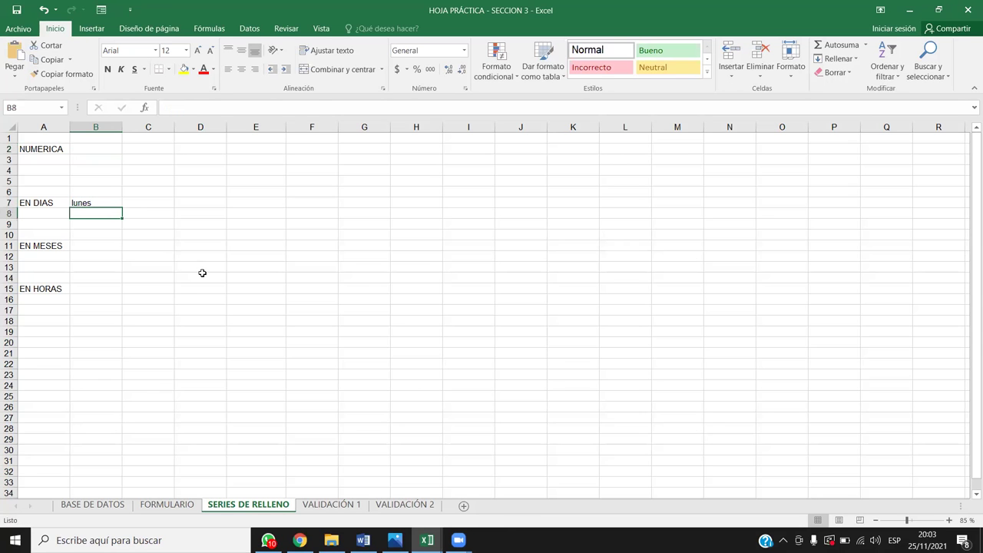
{"action": "key", "text": "Up"}
{"action": "left_click", "coordinate": [140, 200]}
{"action": "left_click", "coordinate": [115, 202]}
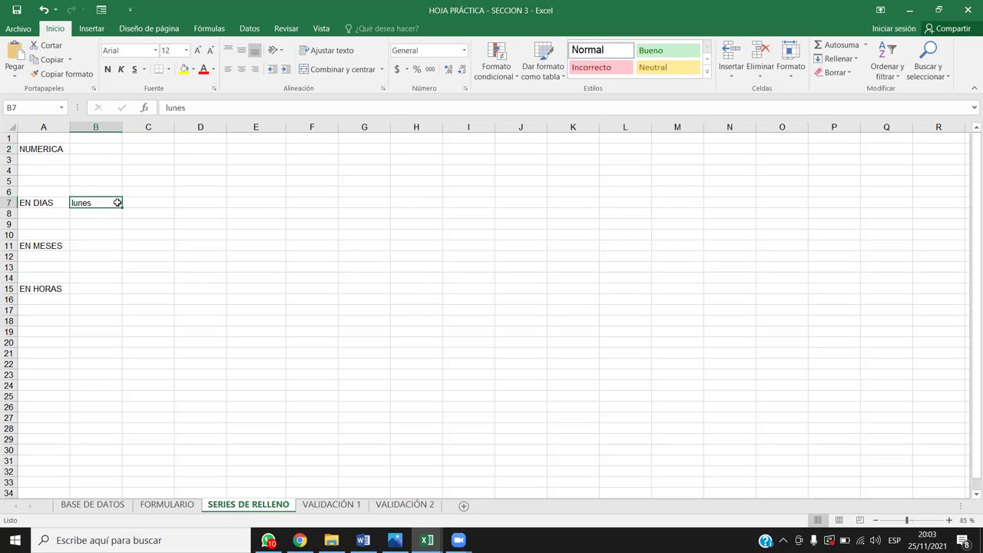
{"action": "left_click_drag", "start_coordinate": [121, 208], "coordinate": [592, 204]}
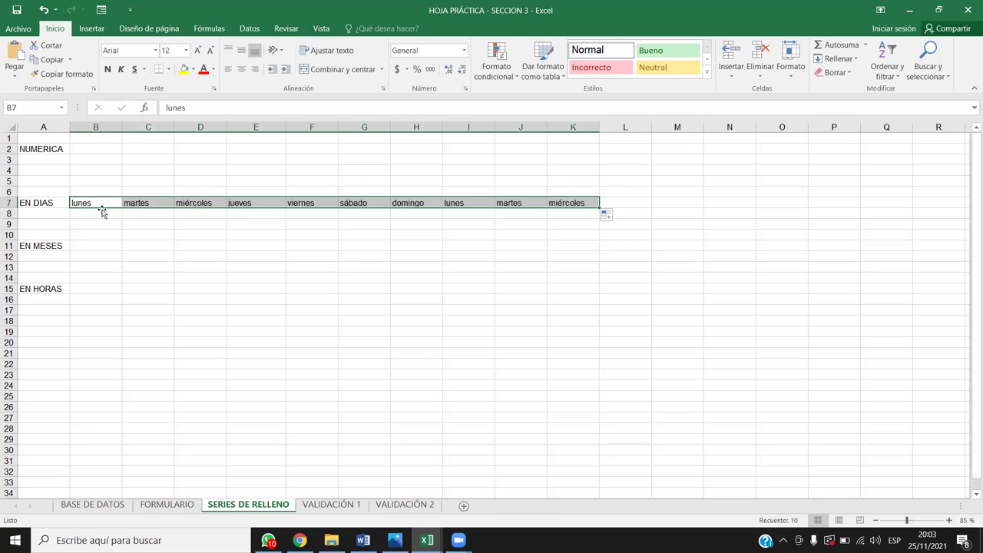
Enter LUN in B8 and fill abbreviated weekdays through MIÉ. in K8
{"action": "left_click", "coordinate": [111, 212]}
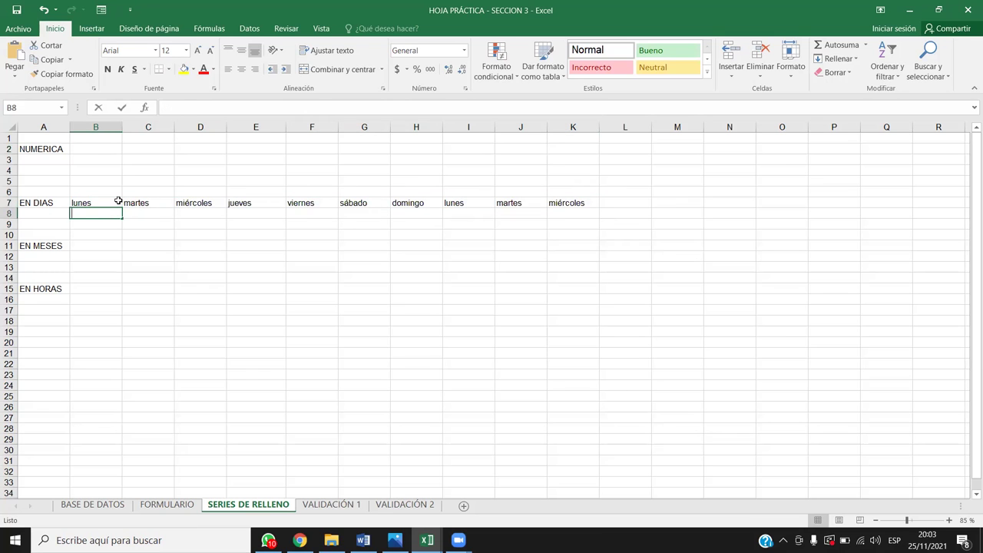
{"action": "type", "text": "LUNes"}
{"action": "key", "text": "BackSpace"}
{"action": "key", "text": "BackSpace"}
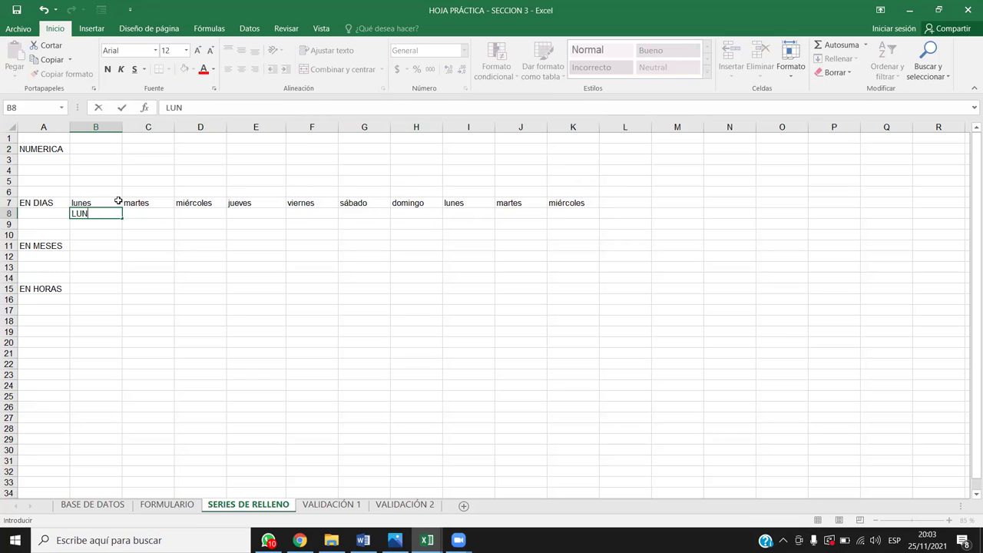
{"action": "key", "text": "Return"}
{"action": "left_click", "coordinate": [112, 214]}
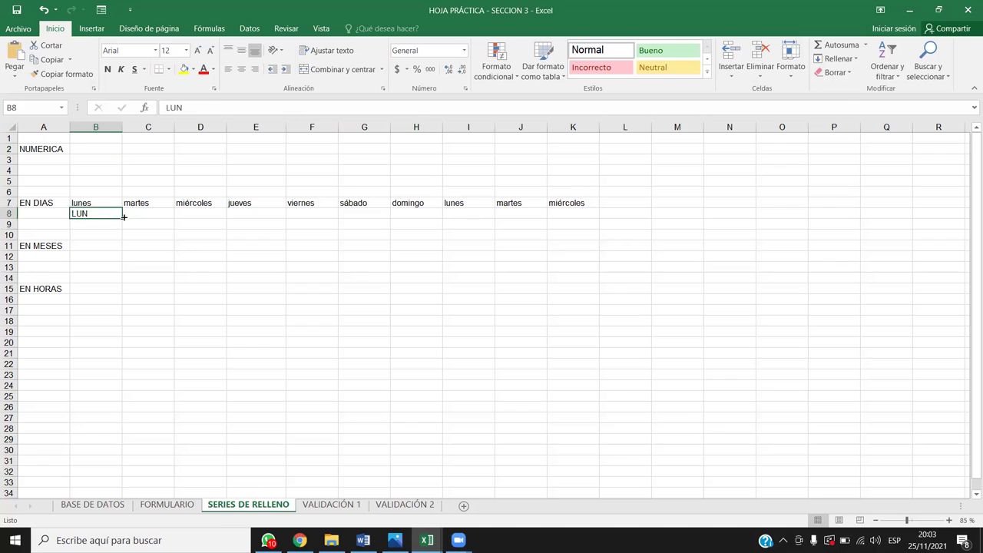
{"action": "left_click_drag", "start_coordinate": [121, 219], "coordinate": [597, 204]}
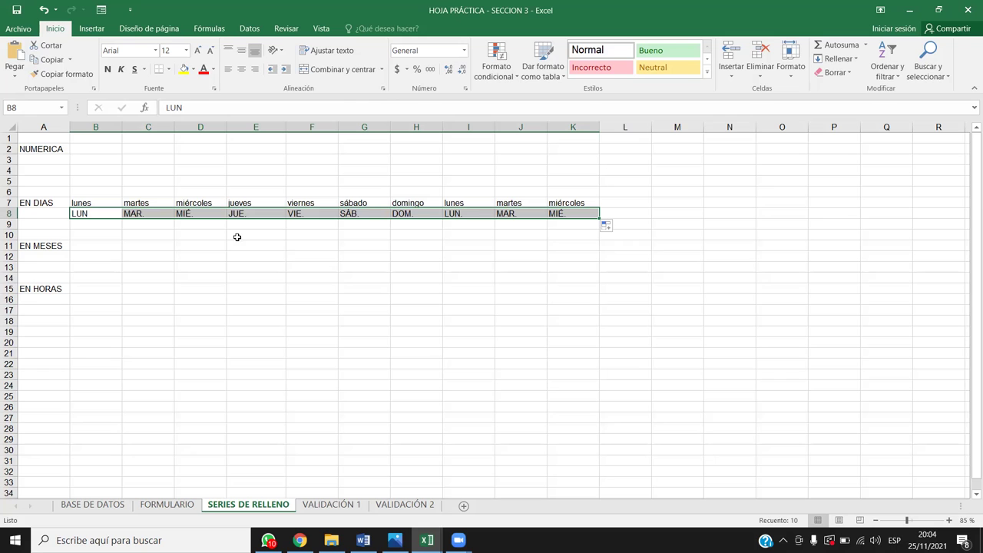
Insert two blank rows at row 9, above EN MESES
{"action": "left_click", "coordinate": [9, 224]}
{"action": "key", "text": "ctrl+plus"}
{"action": "key", "text": "ctrl+plus"}
{"action": "key", "text": "Up"}
Enter MONDAY in B9 and fill English weekdays through WEDNESDAY in K9
{"action": "key", "text": "Down"}
{"action": "key", "text": "Right"}
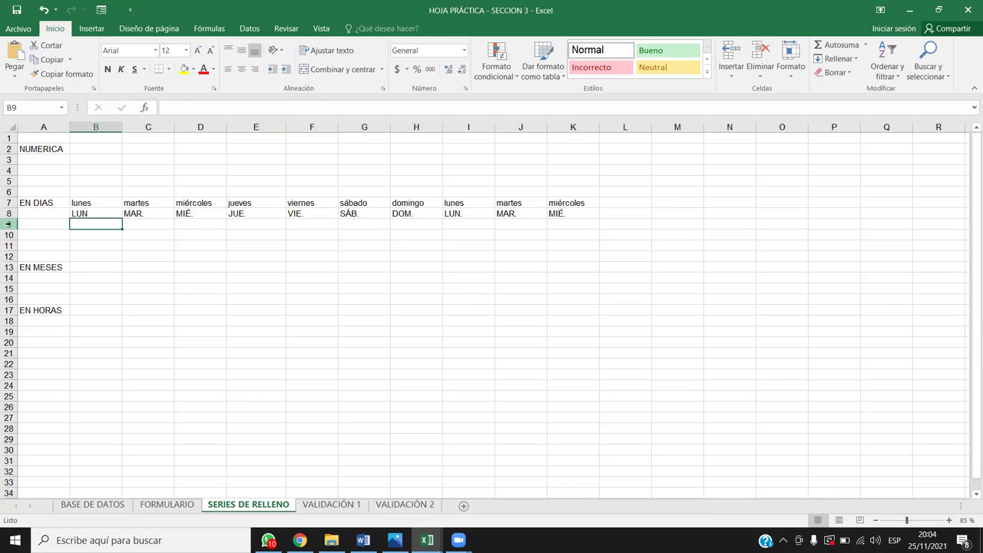
{"action": "left_click", "coordinate": [9, 224]}
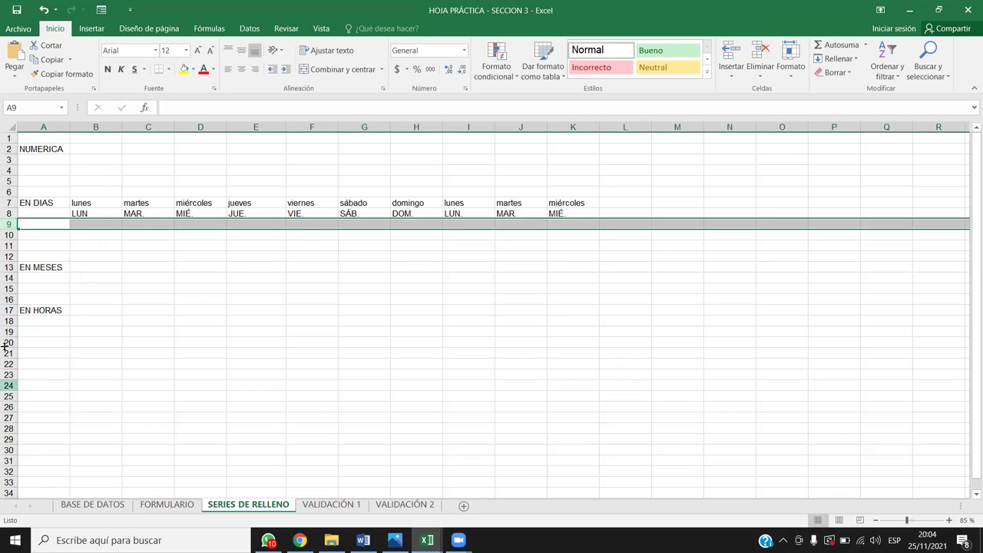
{"action": "left_click", "coordinate": [91, 224]}
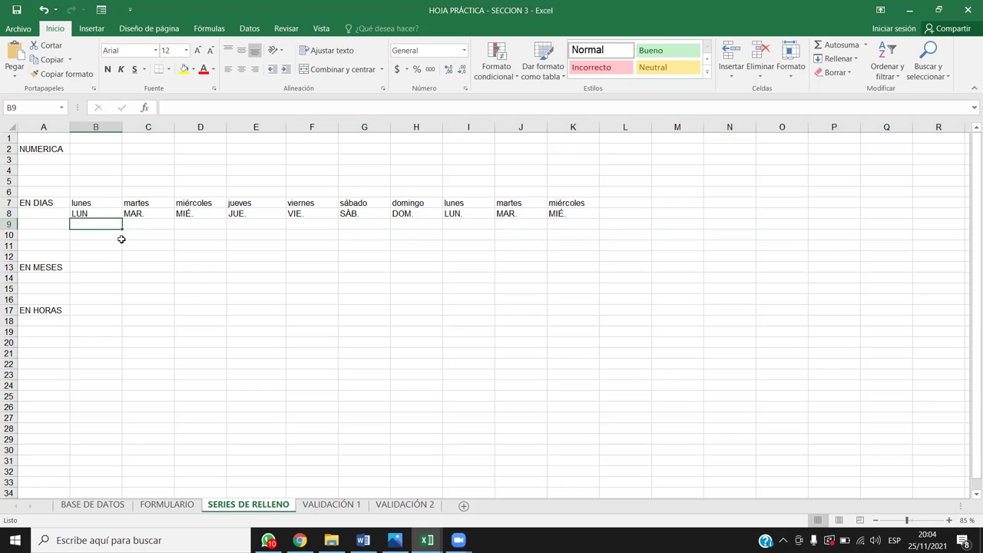
{"action": "type", "text": "MONDAY"}
{"action": "key", "text": "Return"}
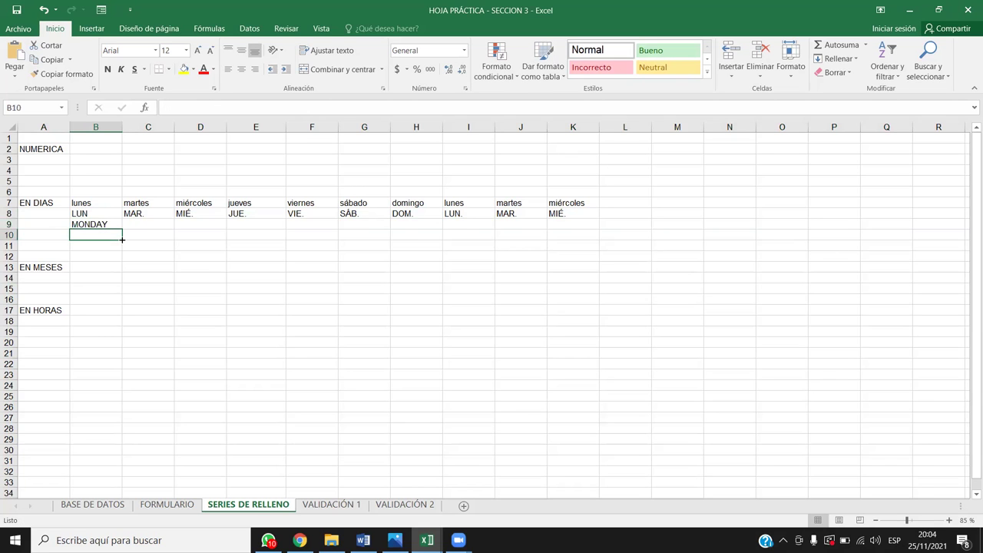
{"action": "left_click", "coordinate": [112, 228]}
{"action": "left_click_drag", "start_coordinate": [123, 228], "coordinate": [572, 230]}
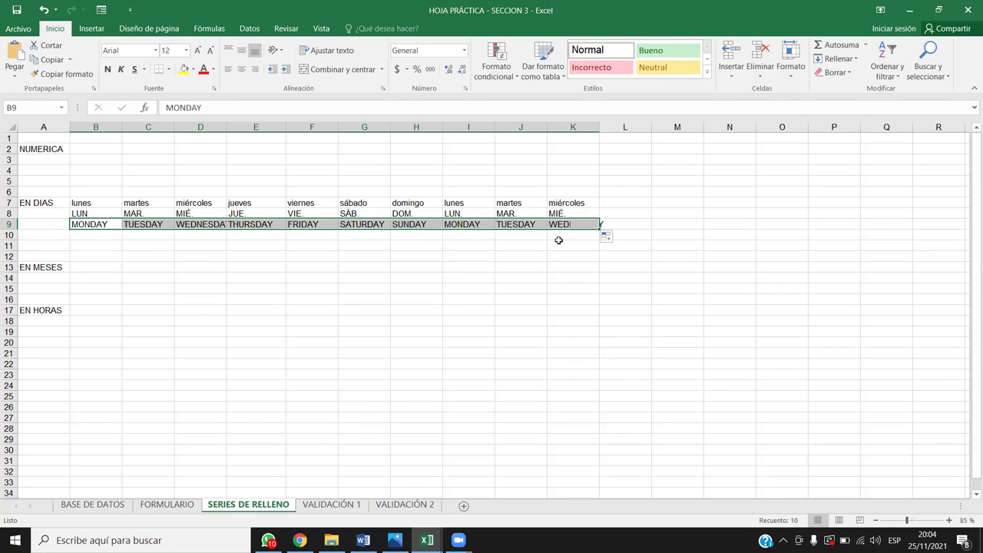
{"action": "left_click", "coordinate": [96, 236]}
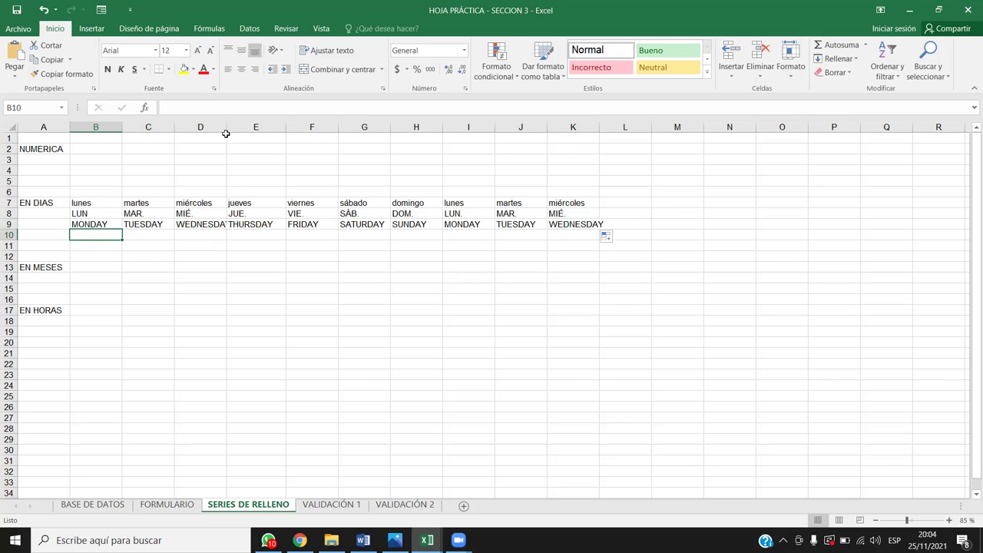
Autofit column D, then enter MON in B10 and fill through WED in K10
{"action": "double_click", "coordinate": [226, 127]}
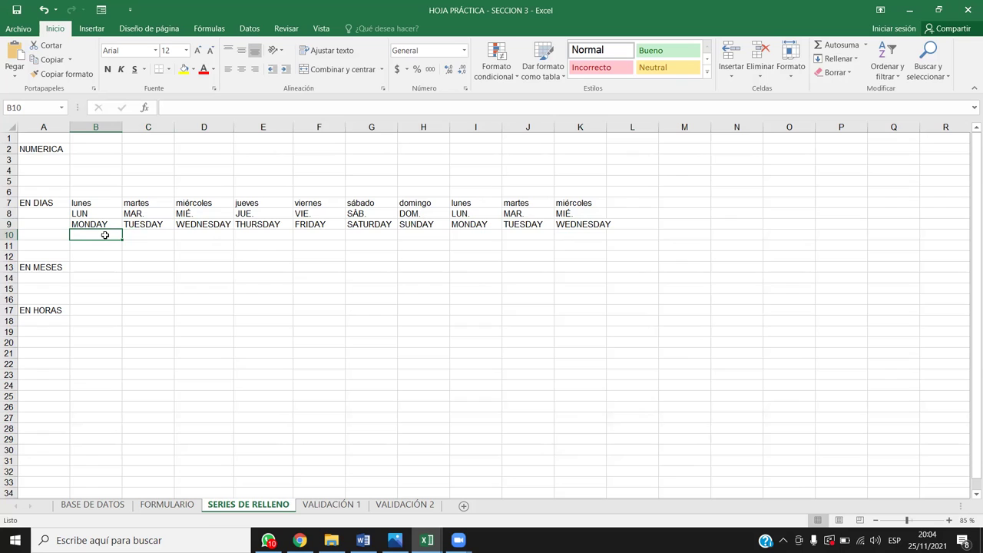
{"action": "type", "text": "MO"}
{"action": "left_click", "coordinate": [116, 263]}
{"action": "left_click", "coordinate": [113, 237]}
{"action": "double_click", "coordinate": [114, 235]}
{"action": "key", "text": "BackSpace"}
{"action": "key", "text": "BackSpace"}
{"action": "key", "text": "BackSpace"}
{"action": "key", "text": "BackSpace"}
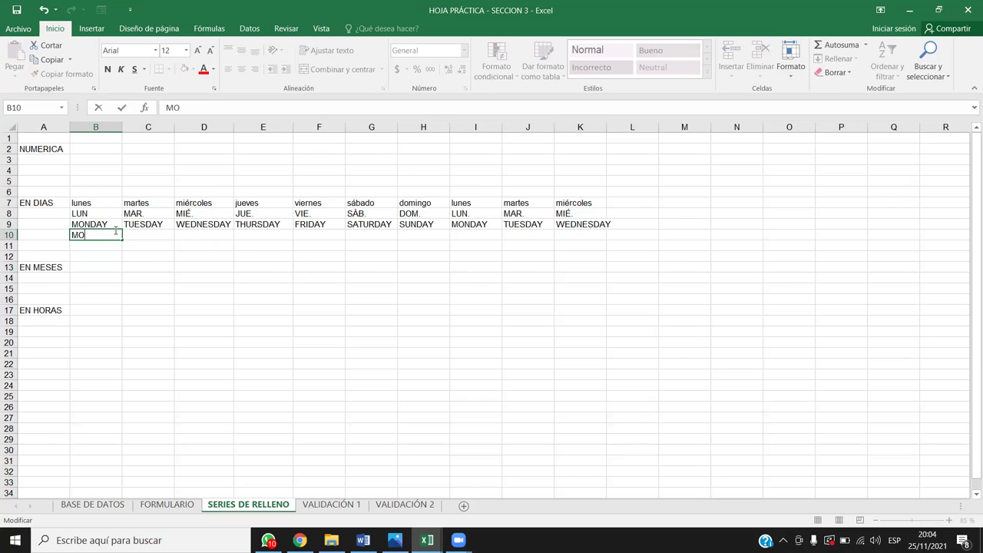
{"action": "key", "text": "BackSpace"}
{"action": "type", "text": "O"}
{"action": "key", "text": "BackSpace"}
{"action": "key", "text": "Return"}
{"action": "left_click", "coordinate": [115, 234]}
{"action": "left_click_drag", "start_coordinate": [120, 239], "coordinate": [615, 235]}
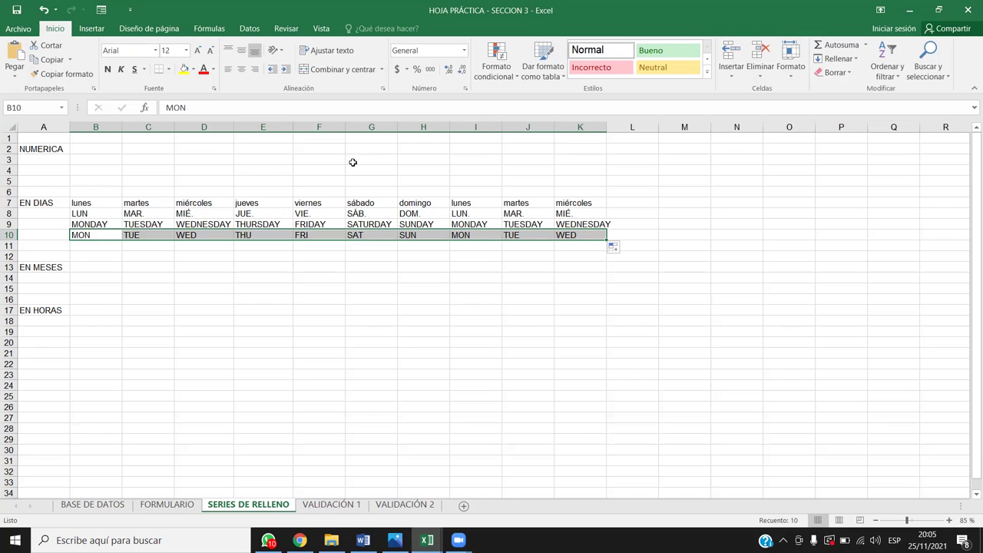
Change row 10's fill to 'Rellenar días de la semana' so it repeats MON–FRI only
{"action": "left_click", "coordinate": [615, 250]}
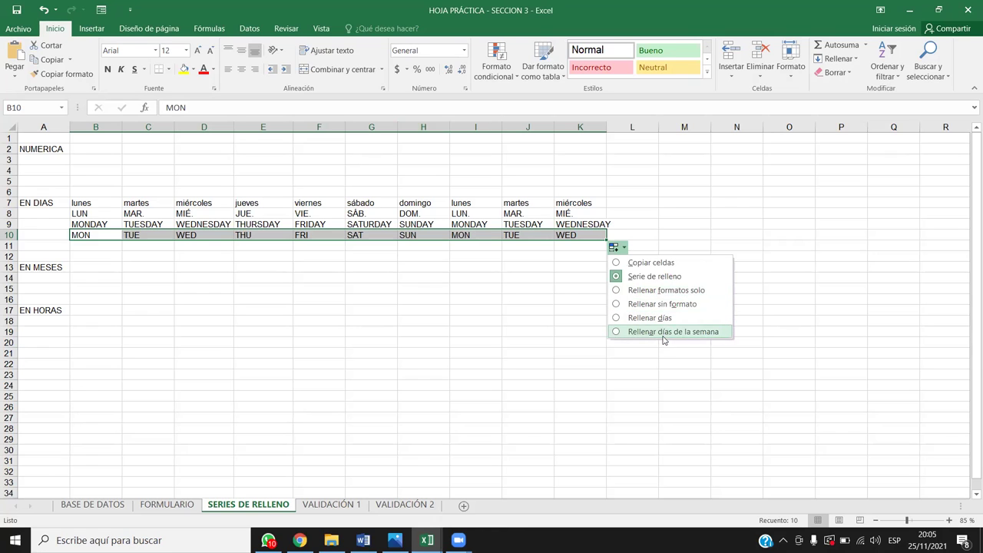
{"action": "left_click", "coordinate": [665, 331]}
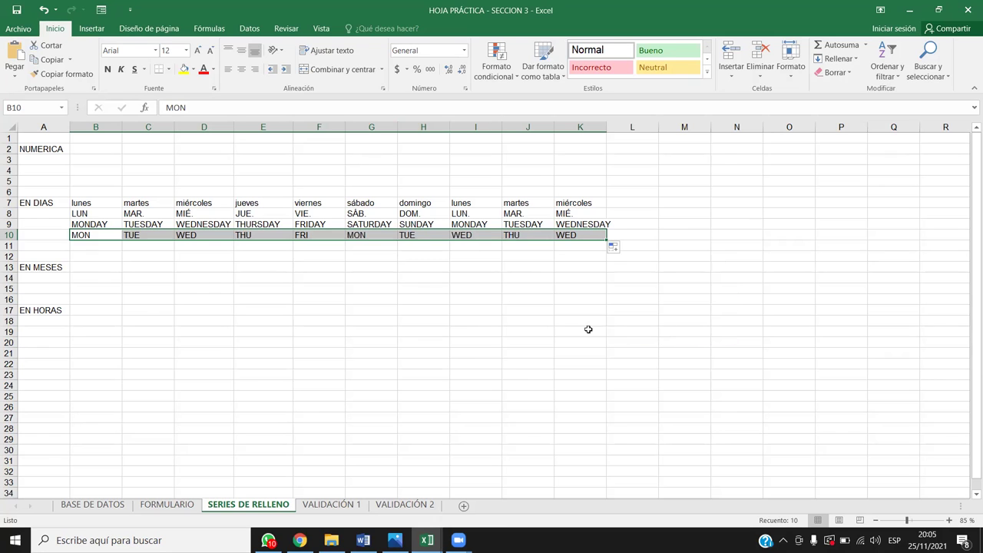
{"action": "left_click", "coordinate": [334, 237]}
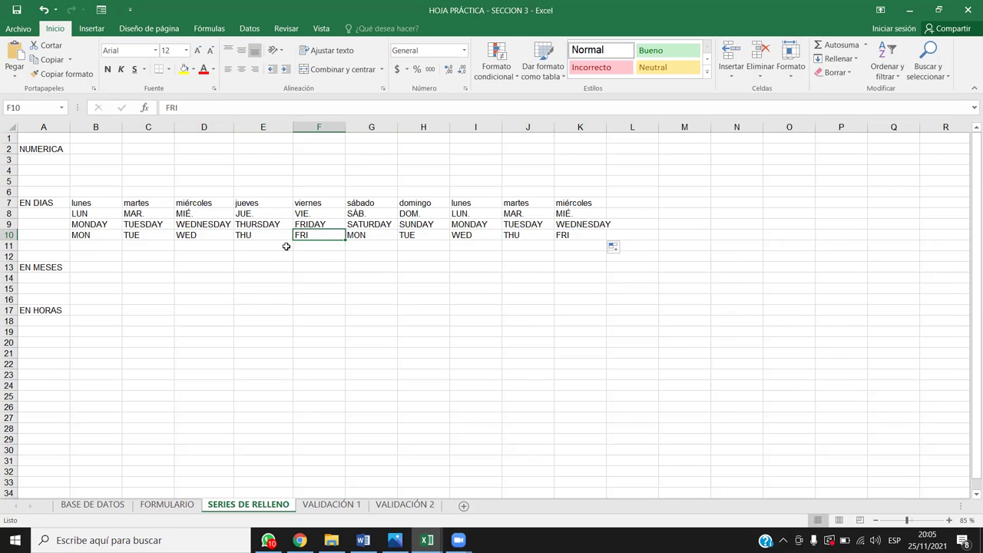
Enter ENERO in B13 and enE in B14, then fill both month series to column K
{"action": "left_click", "coordinate": [98, 275]}
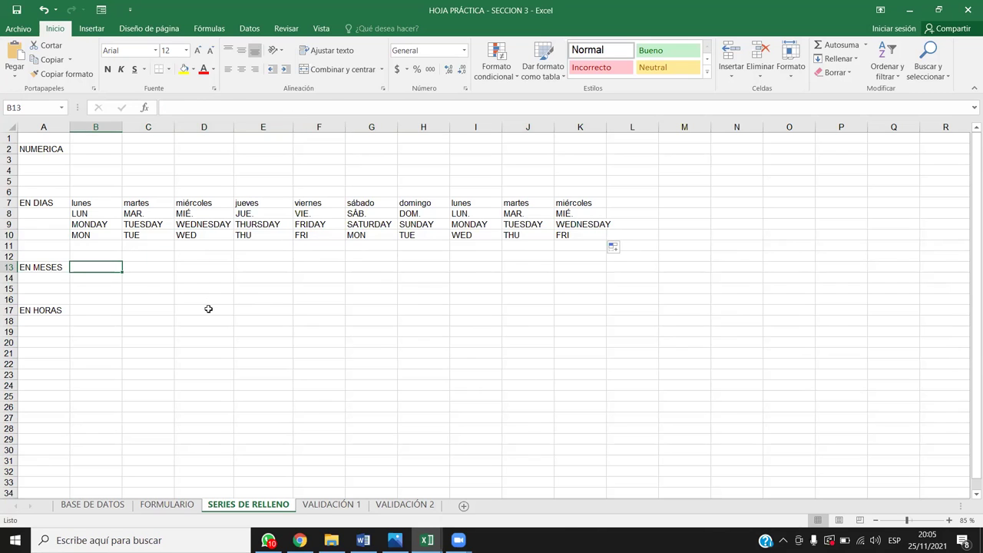
{"action": "type", "text": "eNERO"}
{"action": "key", "text": "BackSpace"}
{"action": "key", "text": "BackSpace"}
{"action": "key", "text": "BackSpace"}
{"action": "key", "text": "BackSpace"}
{"action": "key", "text": "BackSpace"}
{"action": "type", "text": "ENEROP"}
{"action": "key", "text": "BackSpace"}
{"action": "key", "text": "Return"}
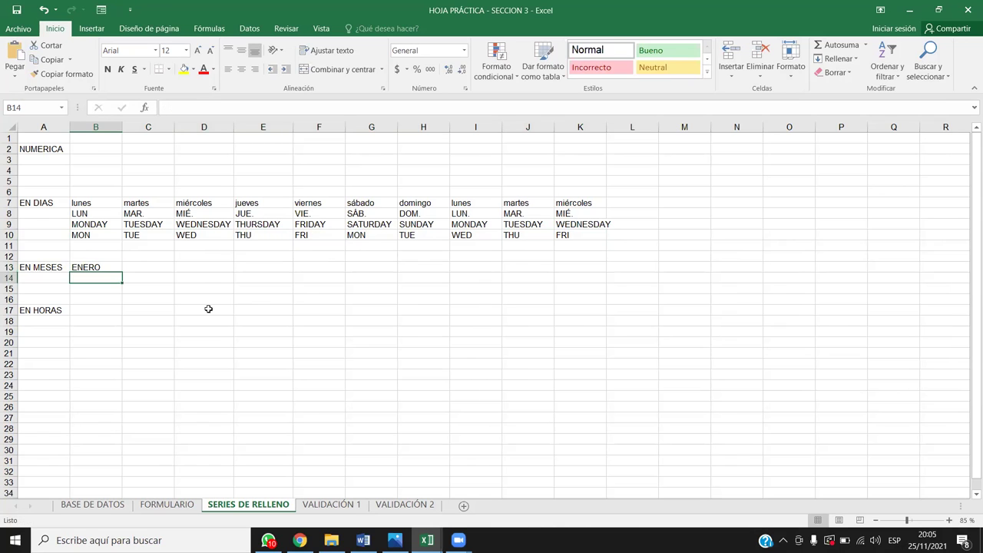
{"action": "type", "text": "enE"}
{"action": "key", "text": "BackSpace"}
{"action": "key", "text": "Return"}
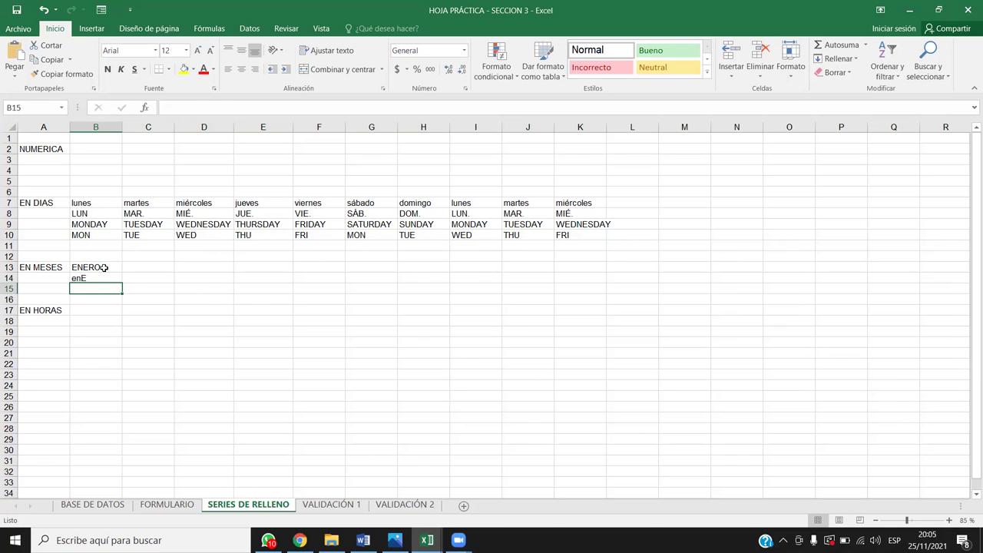
{"action": "mouse_move", "coordinate": [104, 268]}
{"action": "left_mouse_down"}
{"action": "mouse_move", "coordinate": [96, 278]}
{"action": "mouse_move", "coordinate": [582, 284]}
{"action": "left_mouse_up"}
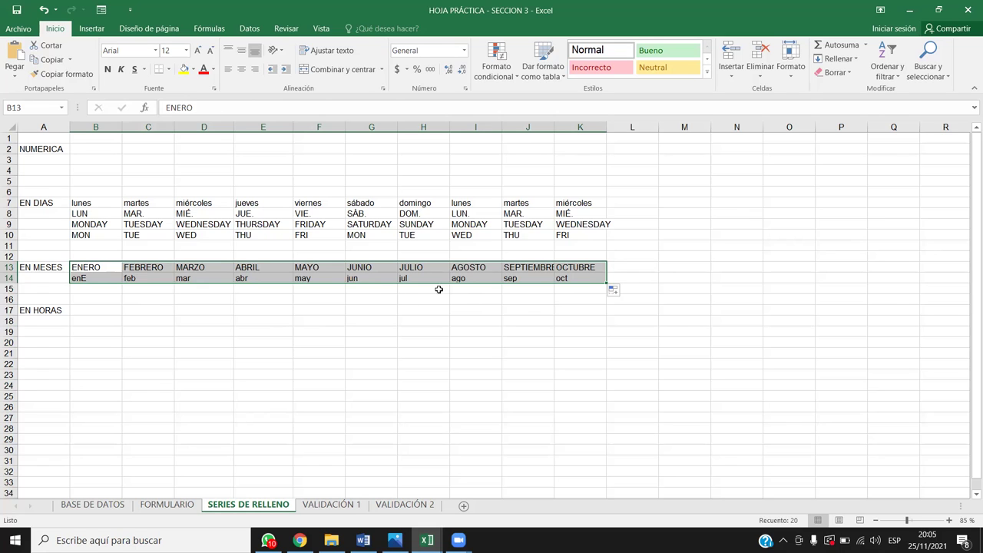
Insert blank rows at row 15, above EN HORAS
{"action": "left_click_drag", "start_coordinate": [6, 283], "coordinate": [6, 284]}
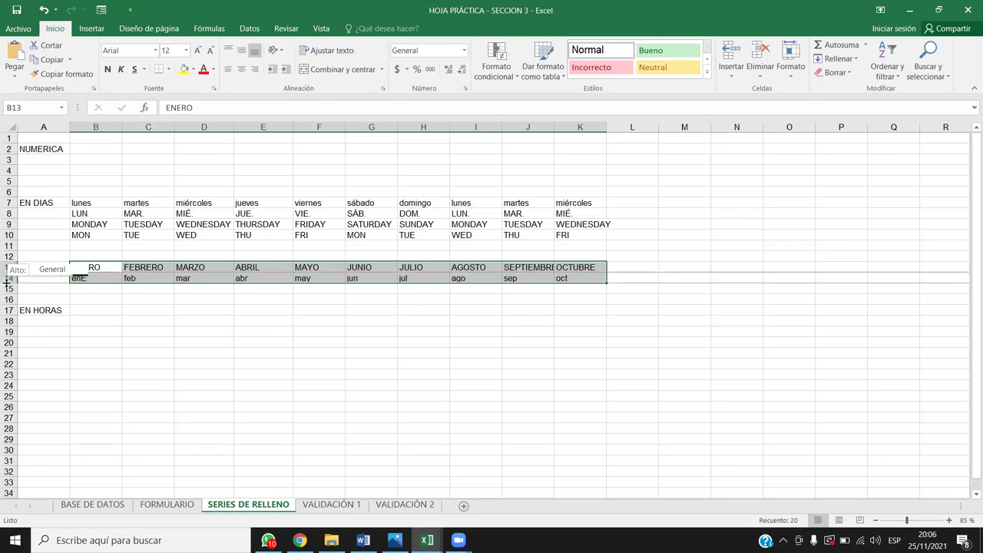
{"action": "left_click", "coordinate": [8, 288]}
{"action": "key", "text": "ctrl+plus"}
{"action": "key", "text": "ctrl+plus"}
{"action": "key", "text": "ctrl+plus"}
{"action": "key", "text": "ctrl+plus"}
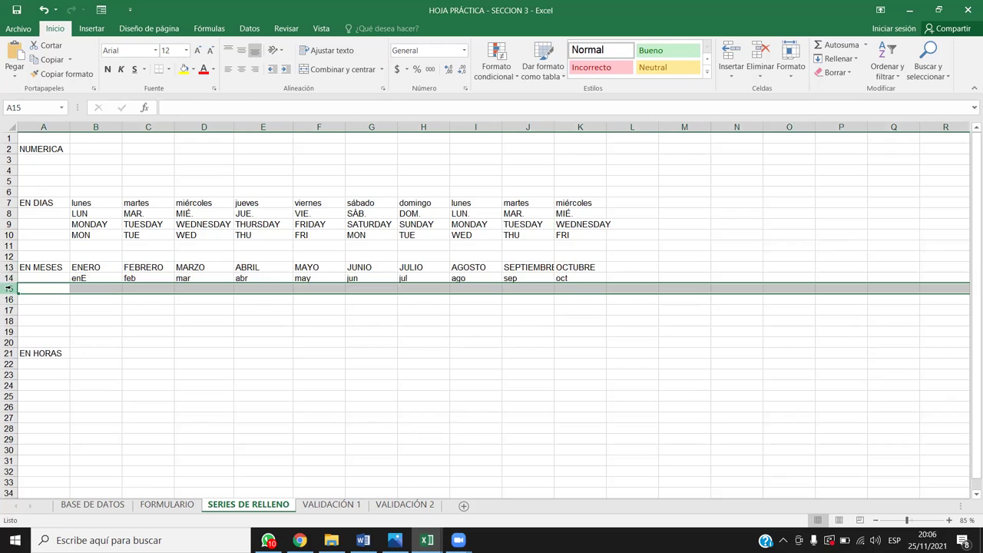
Enter January in B15 and fill months through October in K15
{"action": "left_click", "coordinate": [87, 289]}
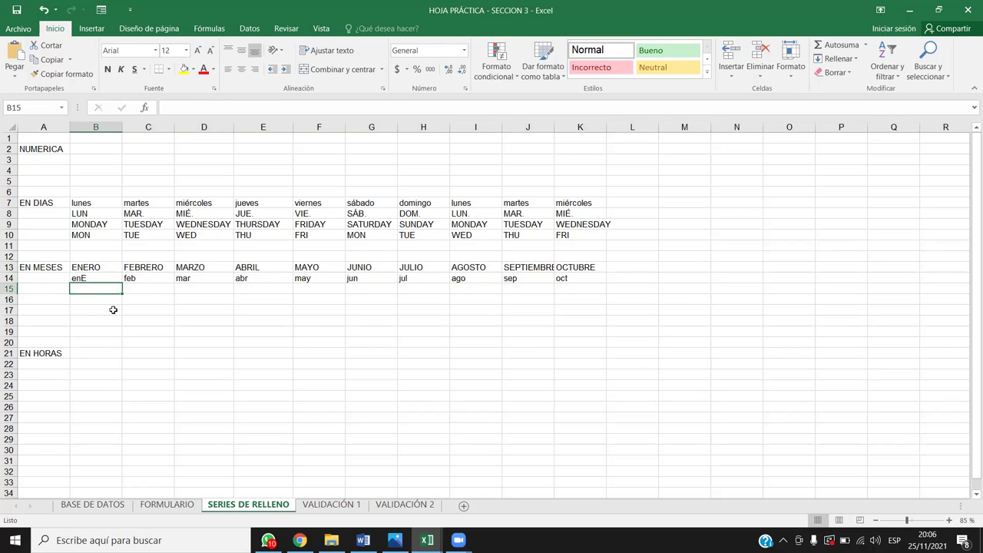
{"action": "type", "text": "jANURA"}
{"action": "key", "text": "BackSpace"}
{"action": "key", "text": "BackSpace"}
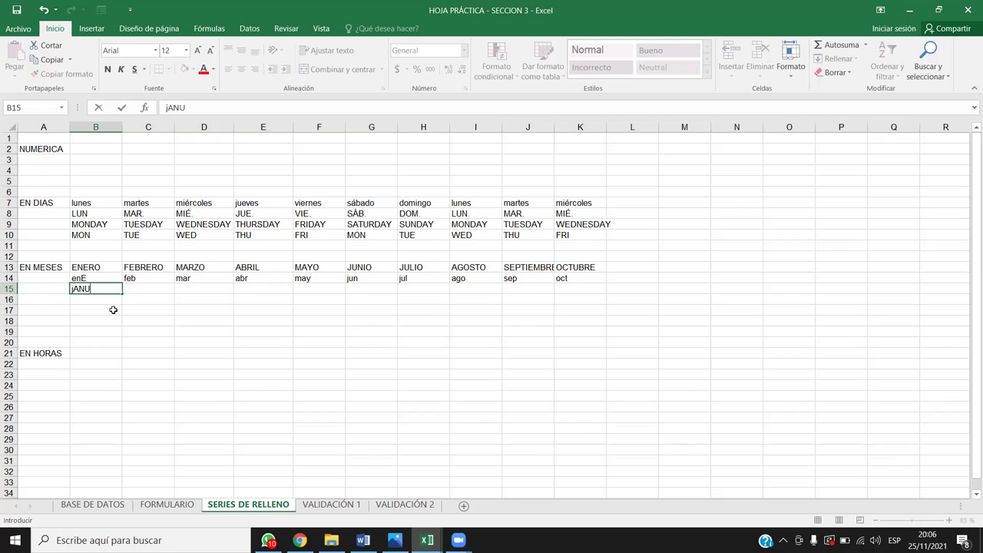
{"action": "type", "text": "ARY"}
{"action": "key", "text": "Return"}
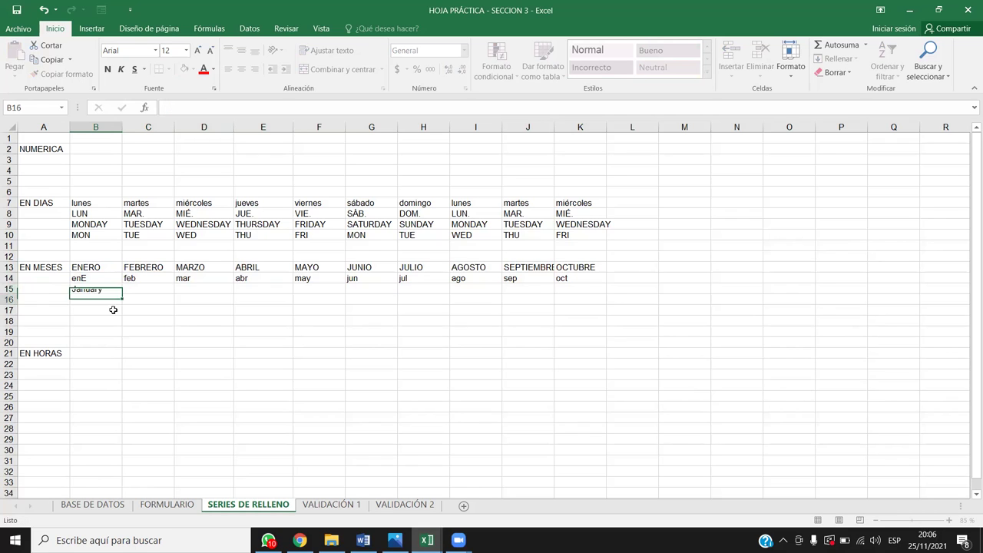
{"action": "left_click", "coordinate": [117, 287]}
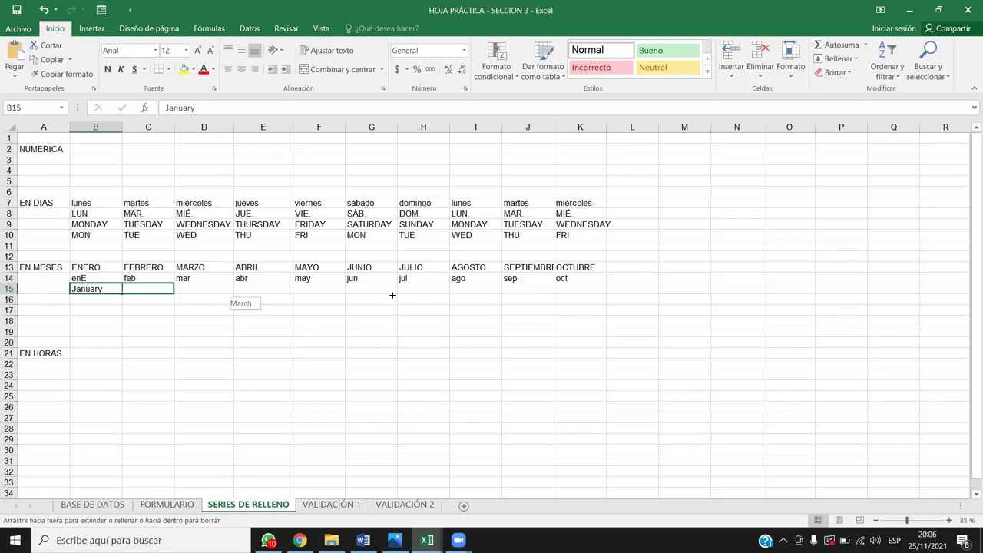
{"action": "left_click_drag", "start_coordinate": [122, 291], "coordinate": [595, 292]}
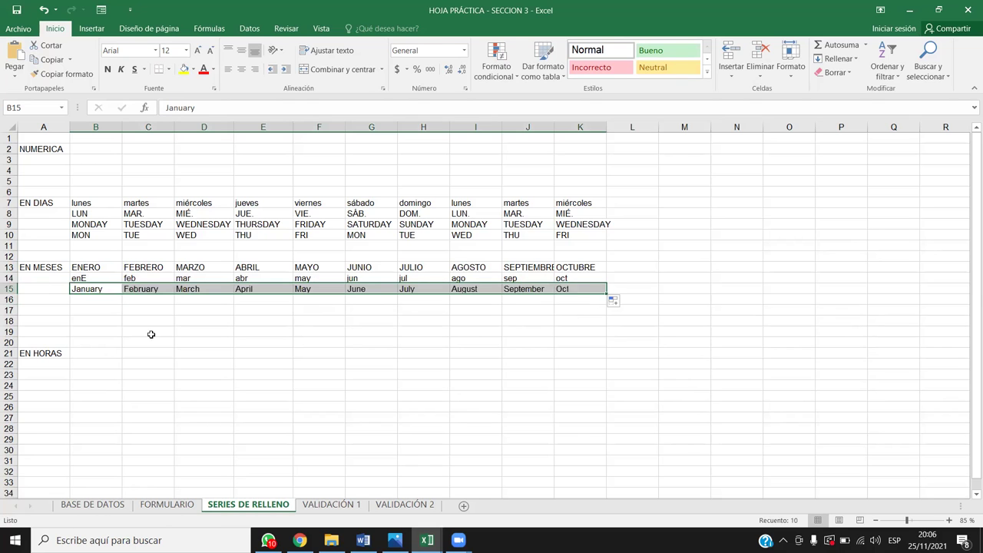
Enter Jan in B16 and fill short month names through Oct in K16
{"action": "left_click", "coordinate": [105, 300]}
{"action": "type", "text": "Jan"}
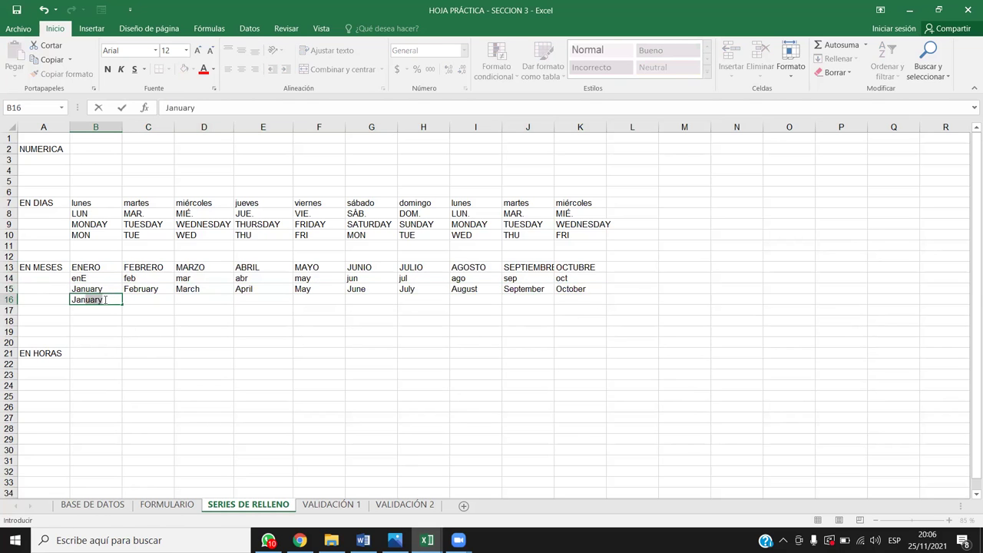
{"action": "key", "text": "Delete"}
{"action": "key", "text": "Return"}
{"action": "left_click", "coordinate": [125, 307]}
{"action": "left_click", "coordinate": [107, 299]}
{"action": "left_click_drag", "start_coordinate": [122, 305], "coordinate": [595, 302]}
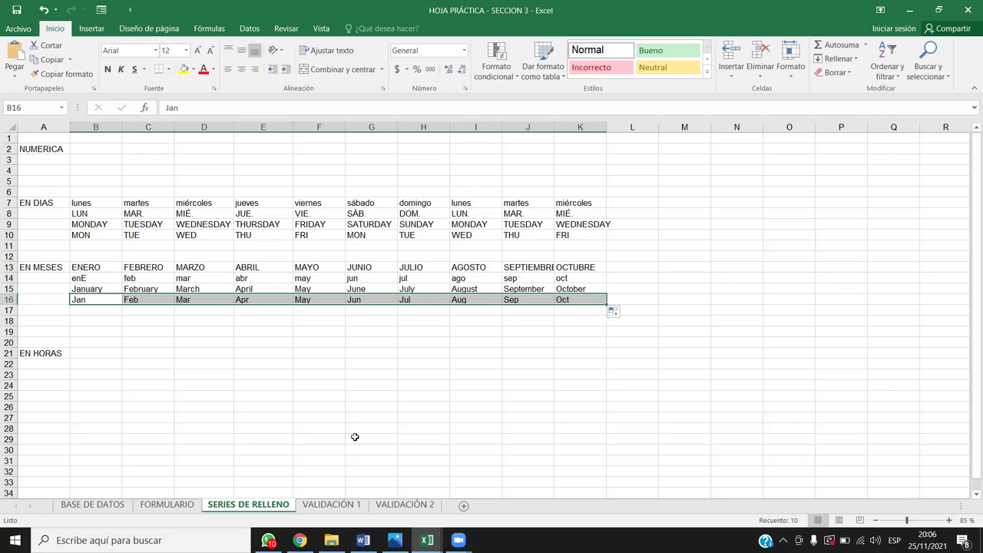
Delete the empty rows 18 and 19
{"action": "left_click", "coordinate": [49, 354]}
{"action": "left_click", "coordinate": [101, 350]}
{"action": "left_click_drag", "start_coordinate": [10, 320], "coordinate": [9, 331]}
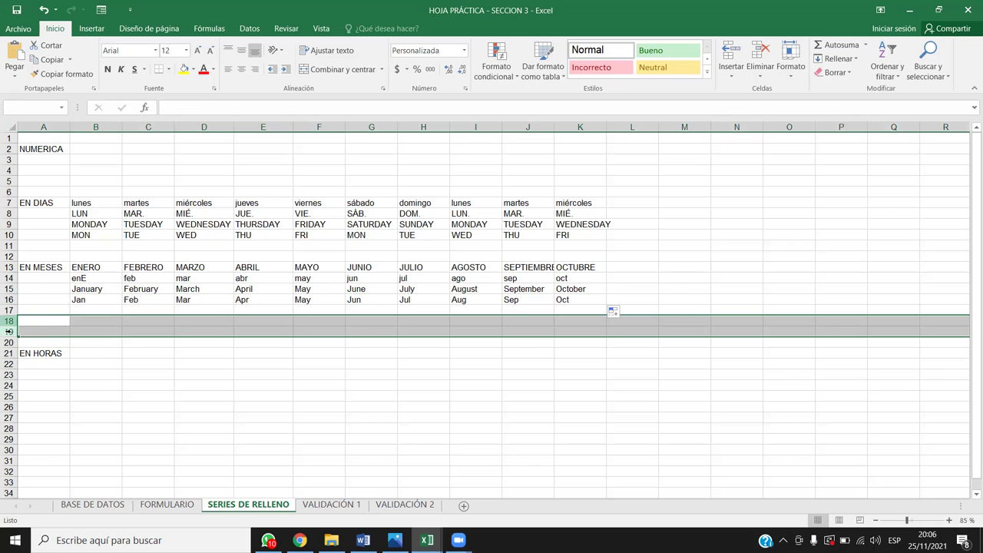
{"action": "key", "text": "ctrl+minus"}
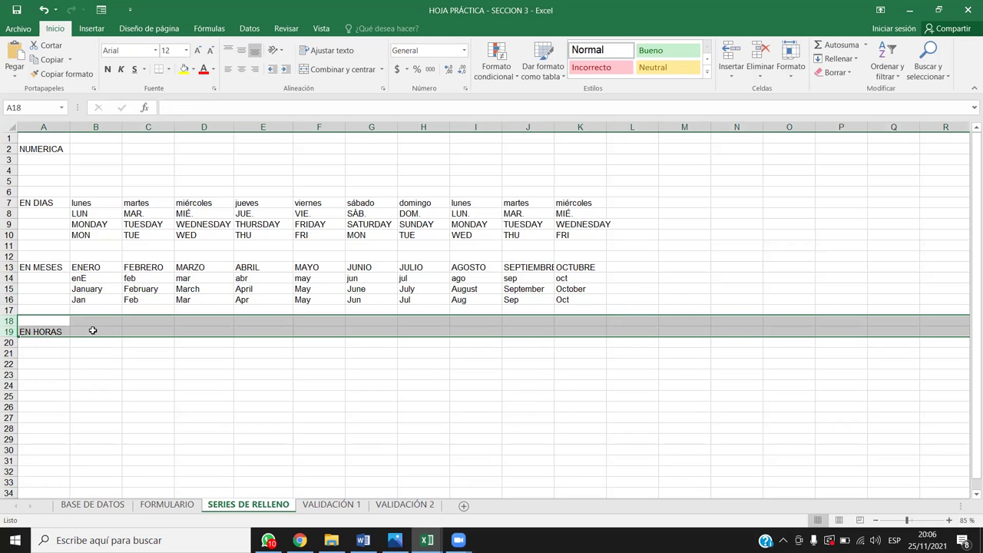
Enter the label FECHA in cell A22
{"action": "left_click", "coordinate": [94, 331]}
{"action": "left_click", "coordinate": [53, 362]}
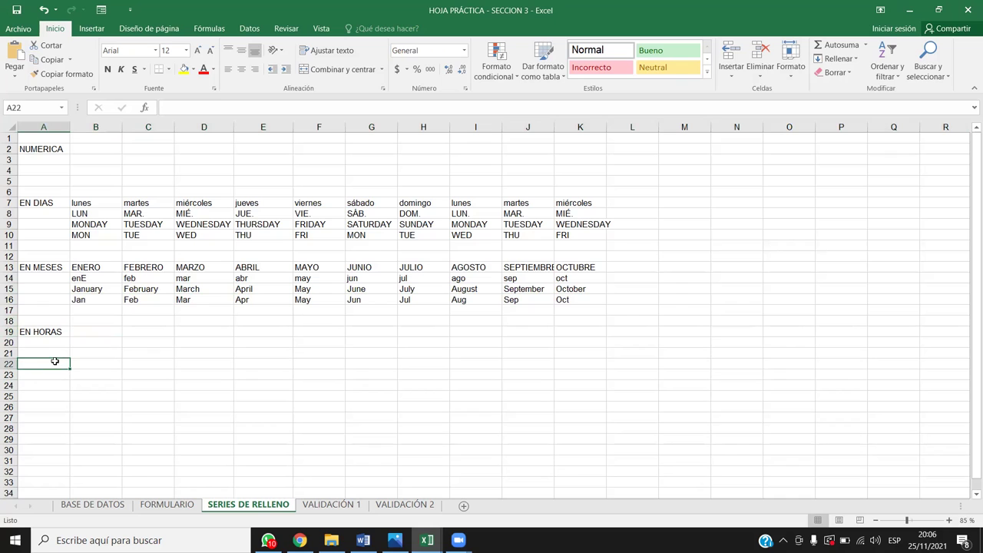
{"action": "type", "text": "Fecha"}
{"action": "key", "text": "BackSpace"}
{"action": "key", "text": "BackSpace"}
{"action": "key", "text": "BackSpace"}
{"action": "key", "text": "BackSpace"}
{"action": "type", "text": "ECHA"}
{"action": "key", "text": "Return"}
Enter 08:00 in B19 and fill hourly times across to 18:00 in L19
{"action": "key", "text": "Up"}
{"action": "key", "text": "Up"}
{"action": "key", "text": "Up"}
{"action": "key", "text": "Up"}
{"action": "key", "text": "Right"}
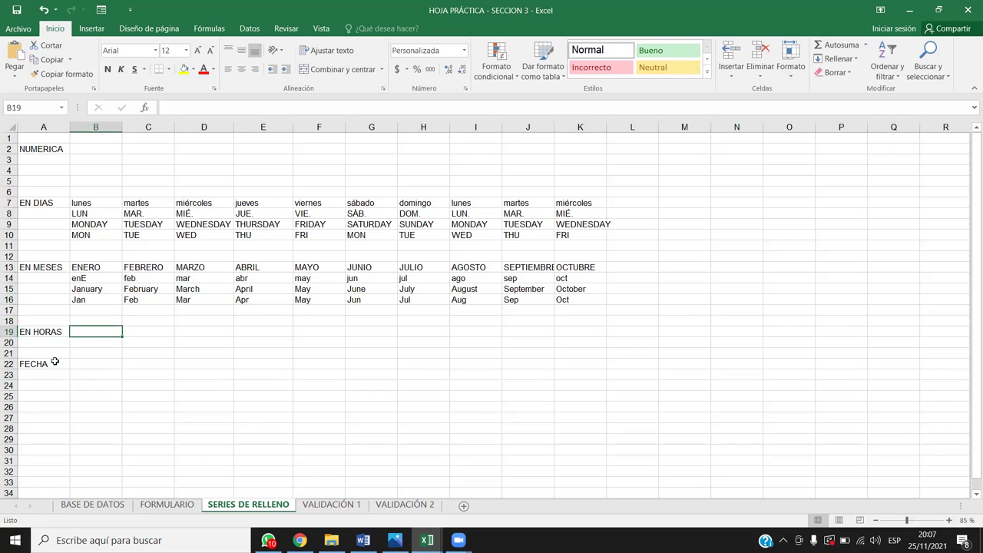
{"action": "type", "text": "08:00"}
{"action": "key", "text": "Return"}
{"action": "type", "text": "."}
{"action": "left_click", "coordinate": [156, 372]}
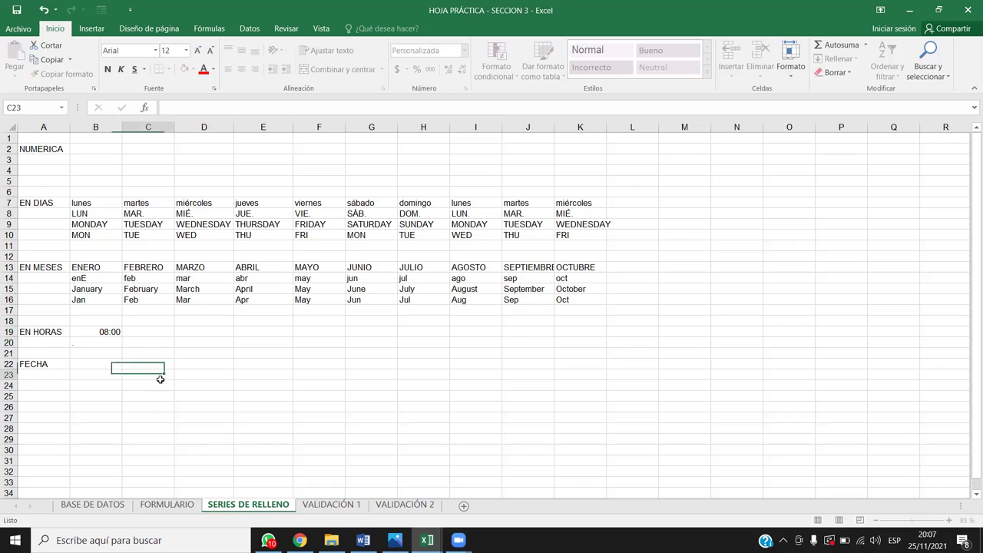
{"action": "left_click", "coordinate": [108, 332]}
{"action": "left_click", "coordinate": [88, 340]}
{"action": "left_click", "coordinate": [88, 335]}
{"action": "key", "text": "Right"}
{"action": "left_click", "coordinate": [104, 335]}
{"action": "left_click_drag", "start_coordinate": [121, 336], "coordinate": [666, 336]}
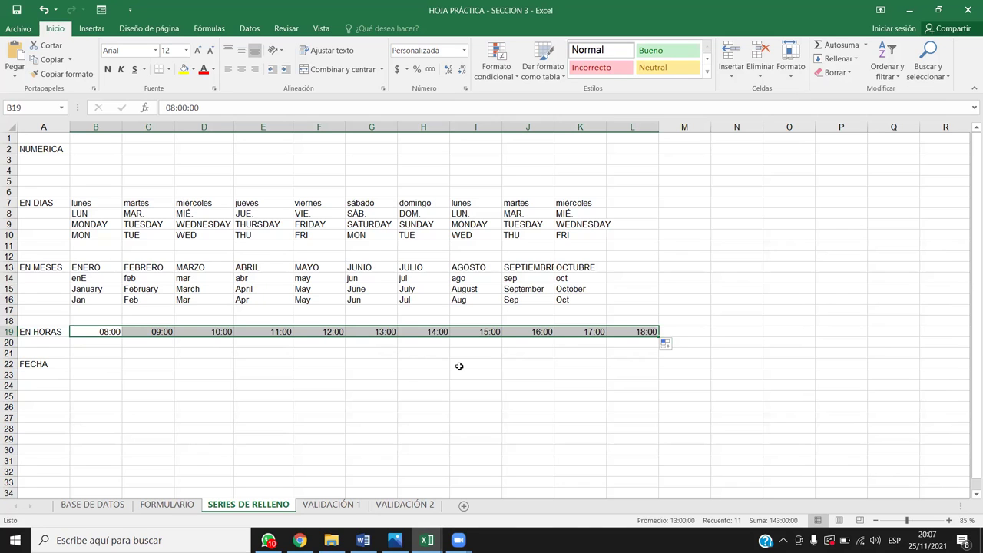
Insert blank rows and fill row 20 with one-minute times 08:00–08:10 from 8:00/8:01
{"action": "left_click", "coordinate": [9, 343]}
{"action": "key", "text": "ctrl+plus"}
{"action": "key", "text": "ctrl+plus"}
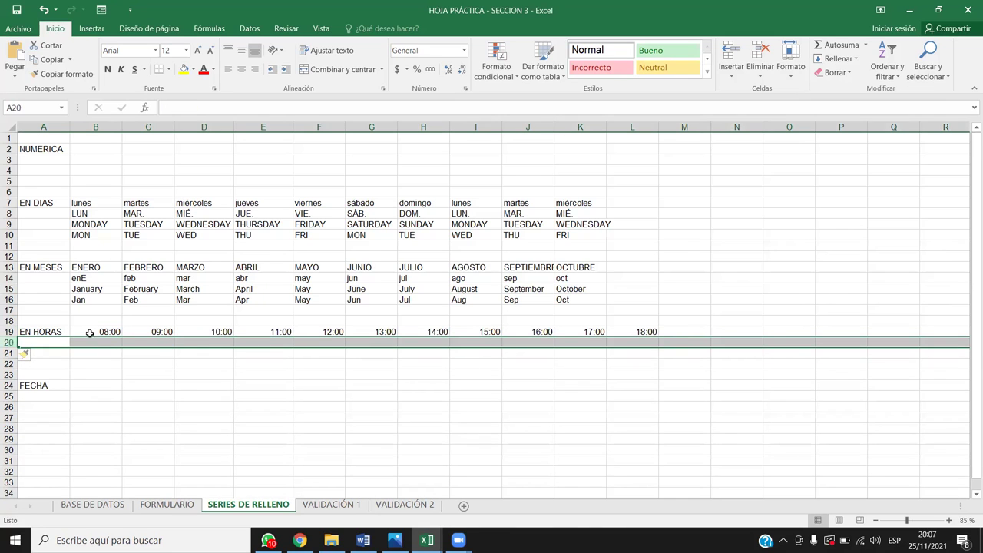
{"action": "left_click", "coordinate": [107, 341]}
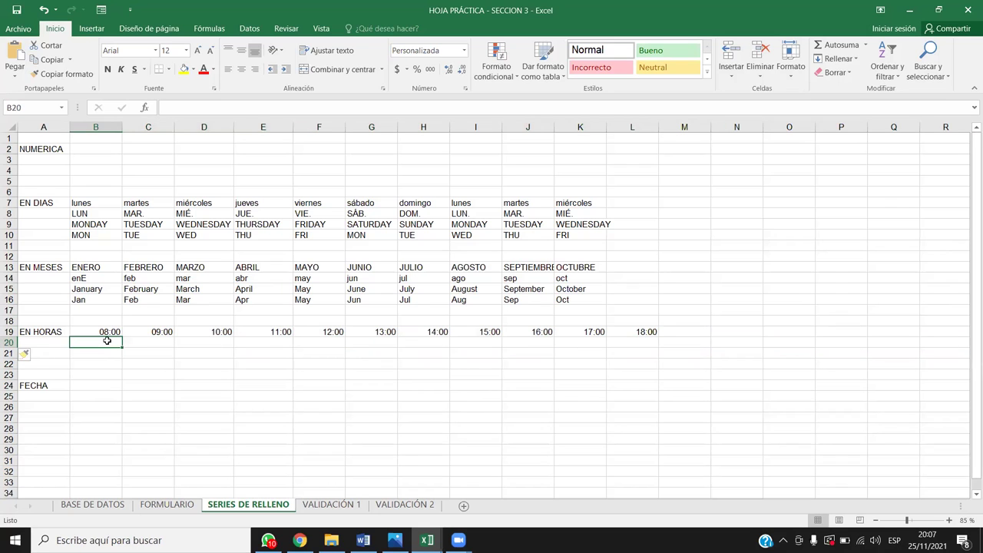
{"action": "type", "text": "8:00"}
{"action": "key", "text": "Tab"}
{"action": "type", "text": "8:0"}
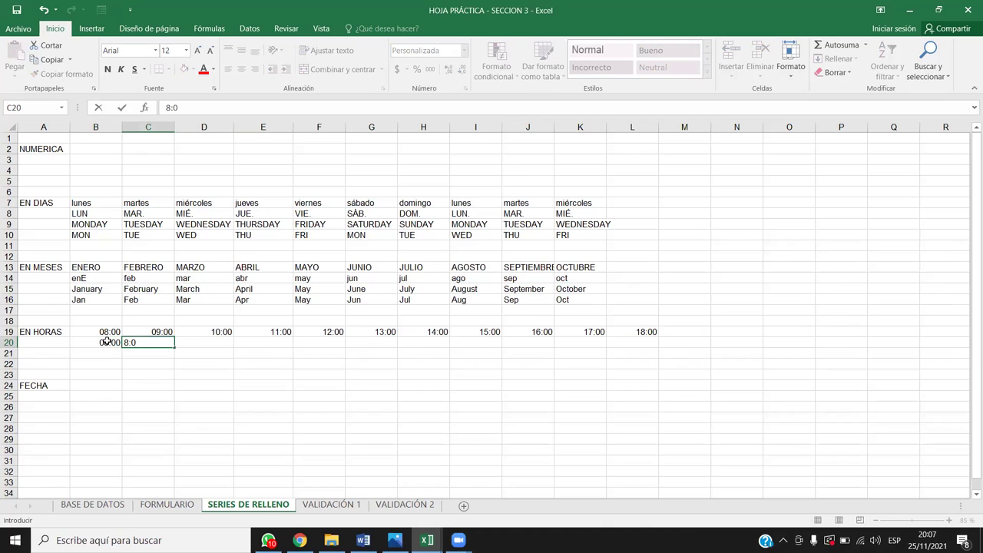
{"action": "type", "text": "1"}
{"action": "key", "text": "Return"}
{"action": "left_click_drag", "start_coordinate": [107, 342], "coordinate": [638, 371]}
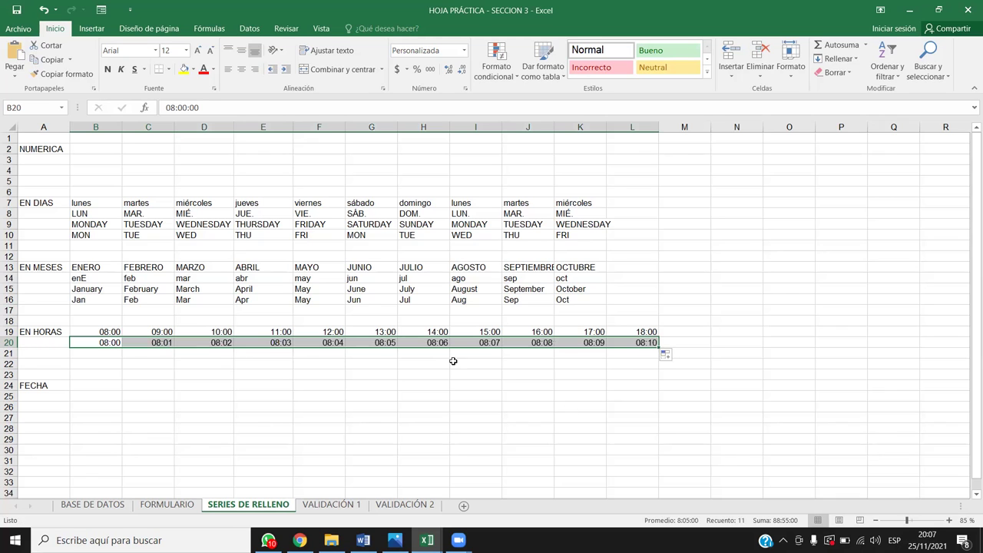
Fill row 21 with quarter-hour times 08:00–10:30 from 8:00/8:15 in B21:C21
{"action": "left_click", "coordinate": [98, 352]}
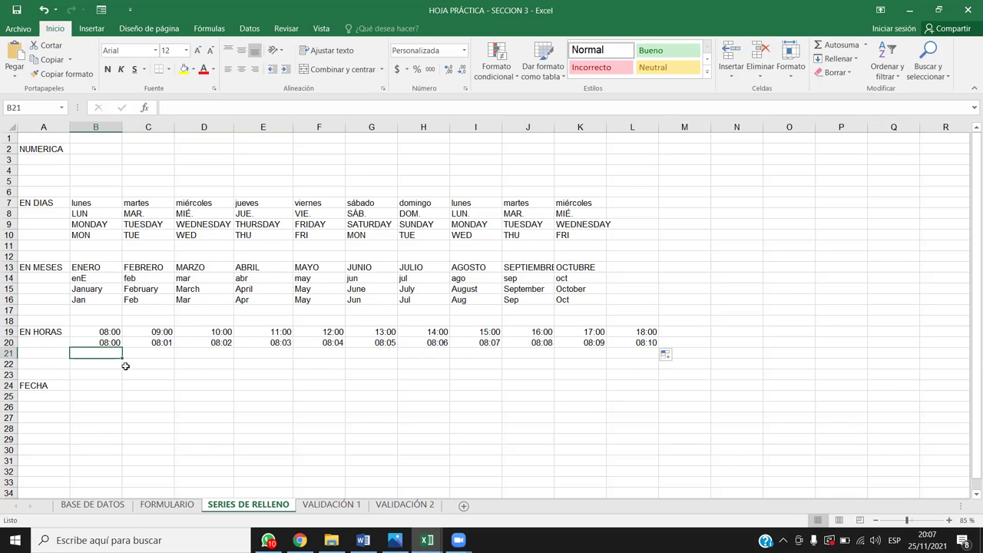
{"action": "type", "text": "08:1"}
{"action": "type", "text": "5"}
{"action": "key", "text": "ctrl+Return"}
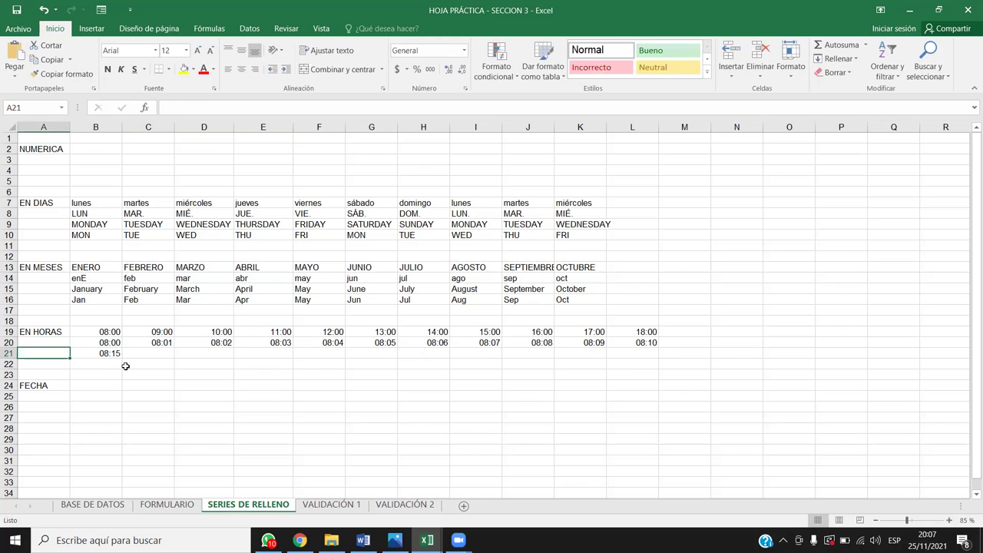
{"action": "type", "text": "8:00"}
{"action": "key", "text": "Tab"}
{"action": "type", "text": "8:15"}
{"action": "key", "text": "Return"}
{"action": "left_click_drag", "start_coordinate": [115, 354], "coordinate": [655, 358]}
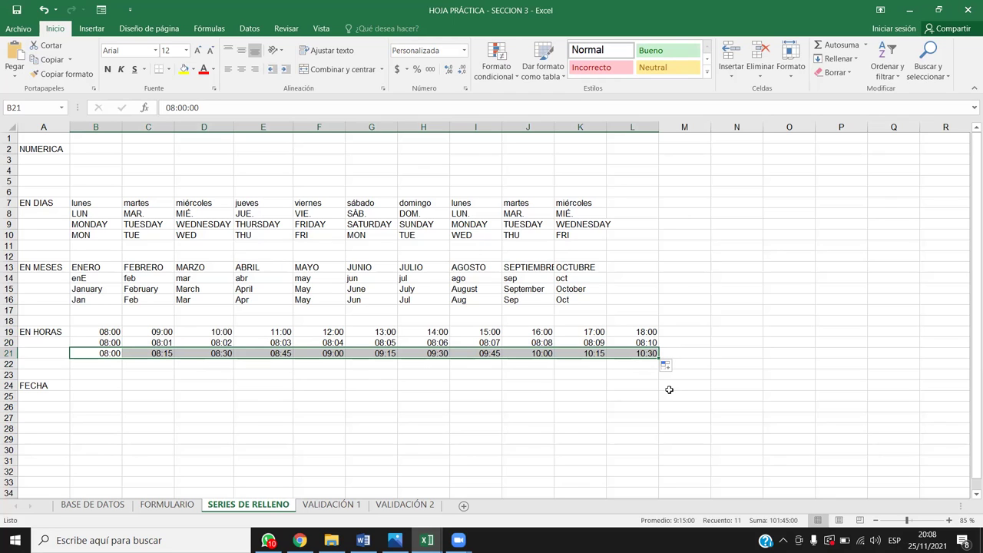
{"action": "scroll", "coordinate": [308, 423], "scroll_direction": "down", "scroll_amount": 2}
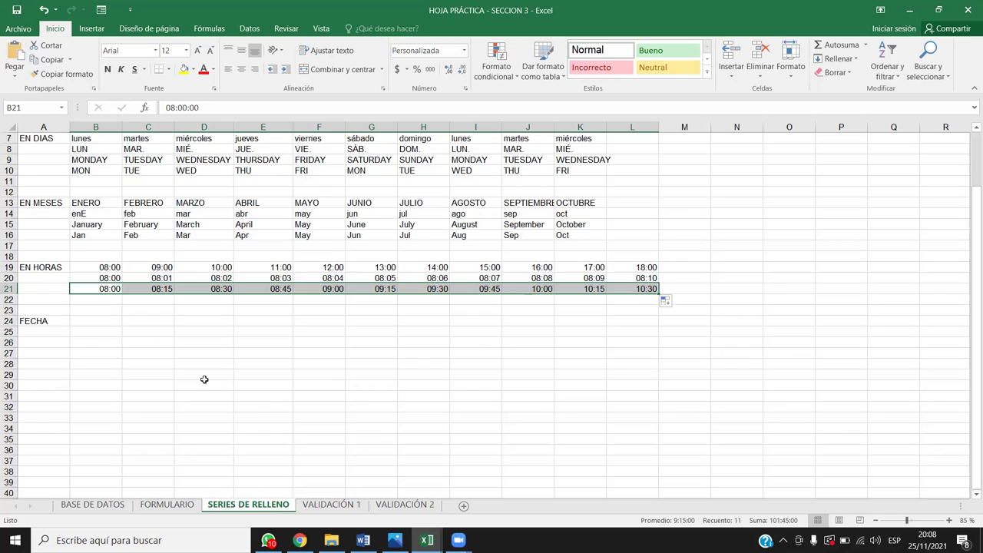
Insert ten blank rows above FECHA, pushing it down to row 34
{"action": "left_click_drag", "start_coordinate": [8, 310], "coordinate": [8, 407]}
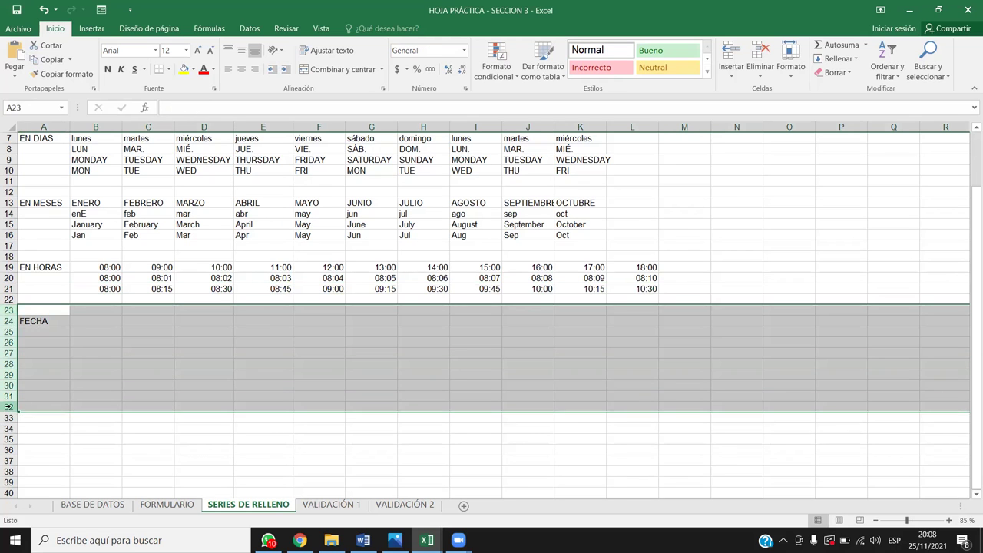
{"action": "key", "text": "ctrl+plus"}
{"action": "left_click", "coordinate": [96, 331]}
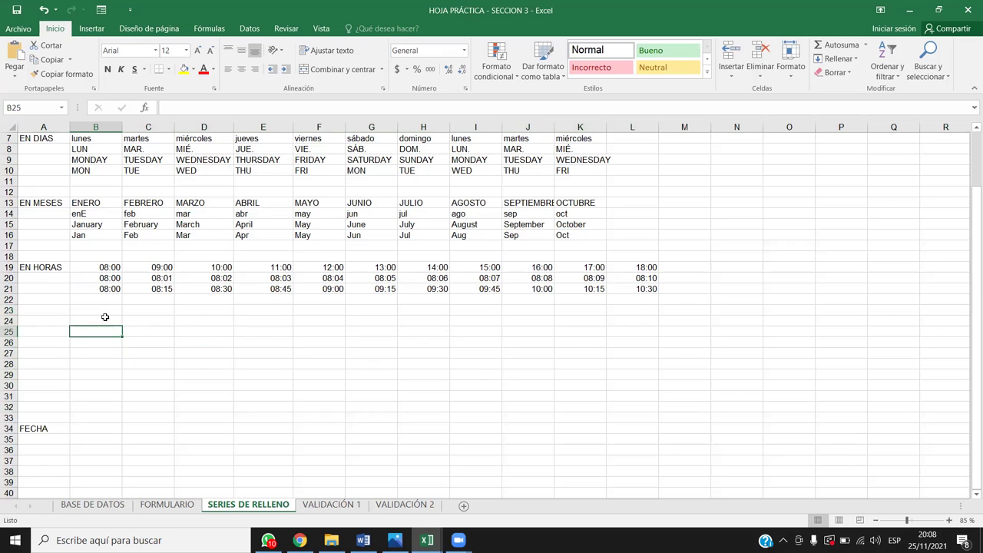
{"action": "scroll", "coordinate": [105, 317], "scroll_direction": "up", "scroll_amount": 2}
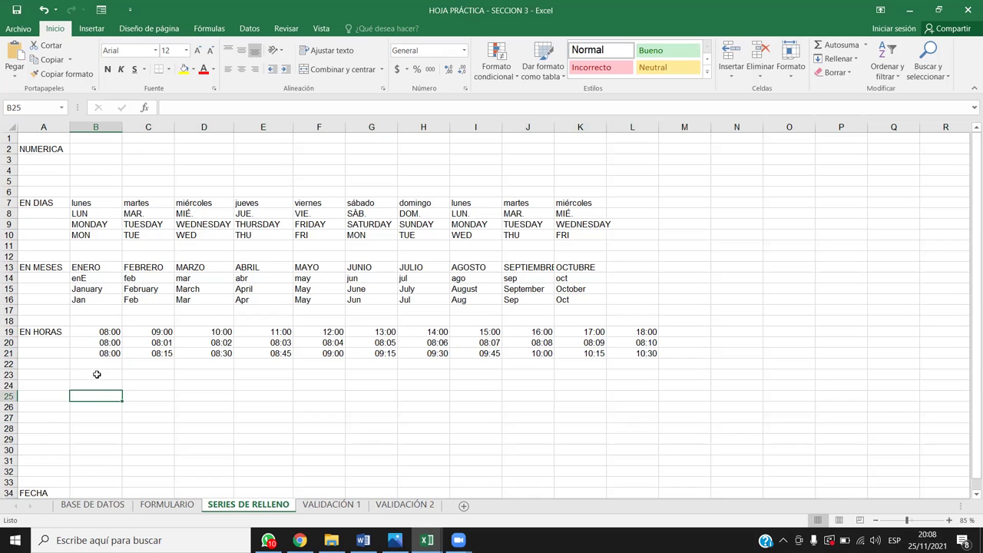
{"action": "scroll", "coordinate": [98, 372], "scroll_direction": "down", "scroll_amount": 1}
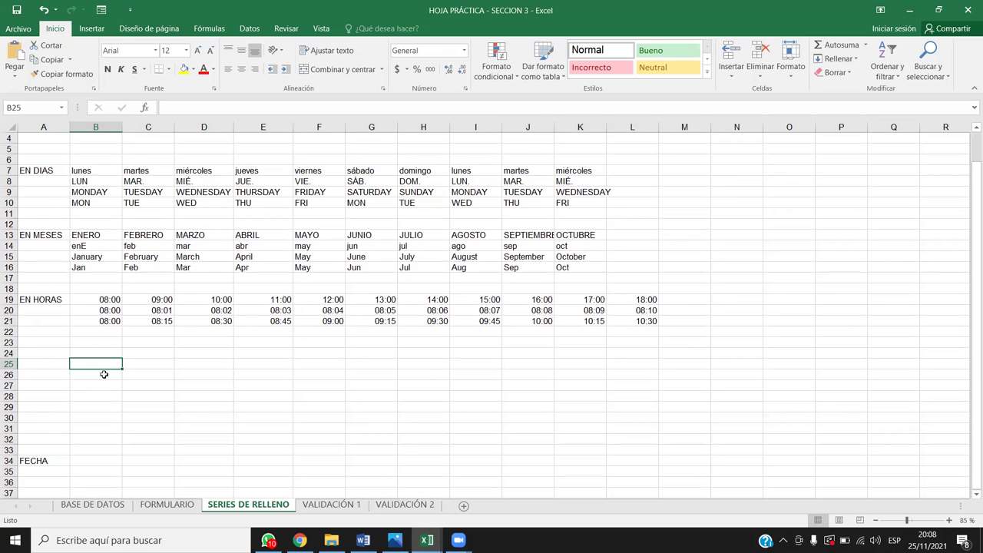
Type the labels CADA 8 H, CADA 6 H and CADA 4 H into B25:B27
{"action": "type", "text": "cHORA"}
{"action": "key", "text": "BackSpace"}
{"action": "key", "text": "BackSpace"}
{"action": "key", "text": "BackSpace"}
{"action": "key", "text": "BackSpace"}
{"action": "key", "text": "BackSpace"}
{"action": "type", "text": "CADA "}
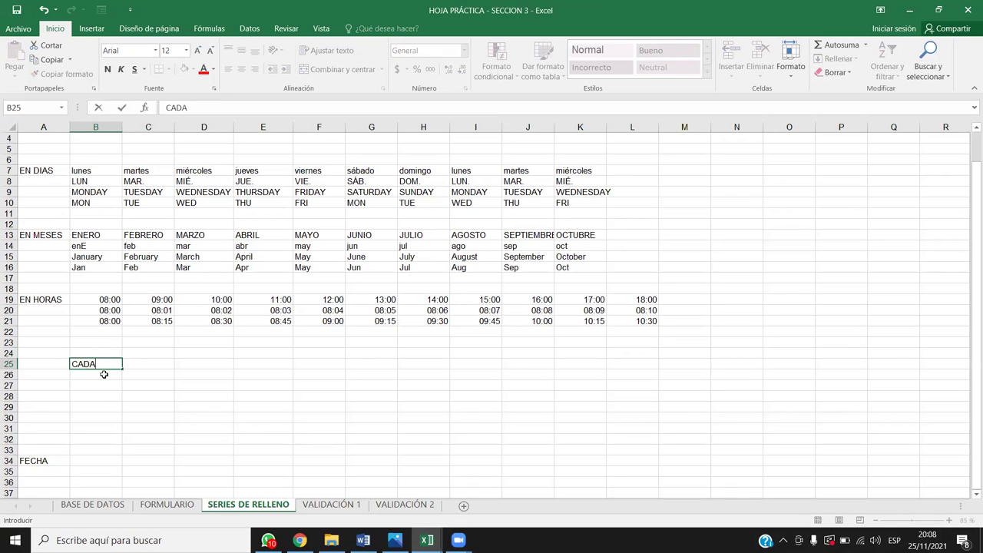
{"action": "type", "text": "8 H"}
{"action": "key", "text": "Return"}
{"action": "type", "text": "CADA 6 H"}
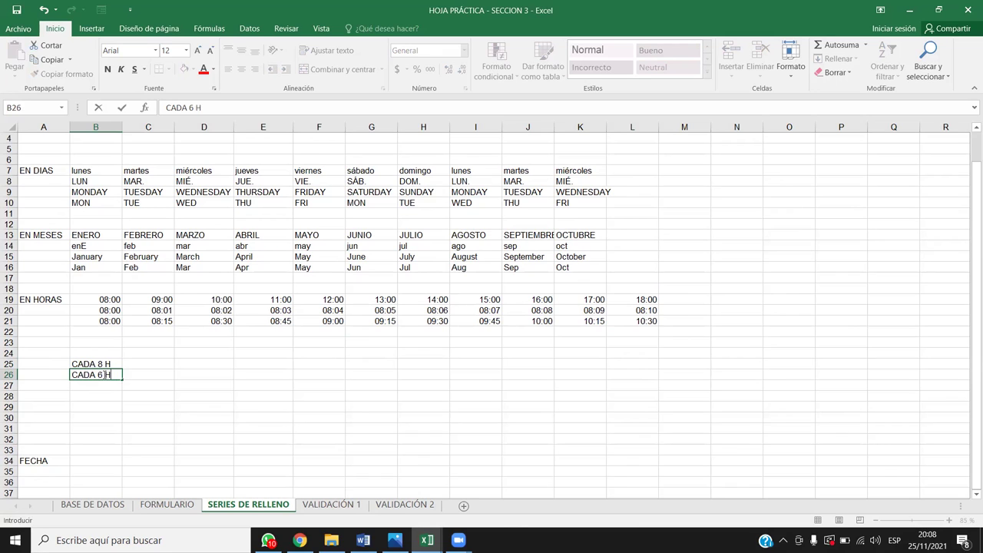
{"action": "key", "text": "Return"}
{"action": "type", "text": "CADA"}
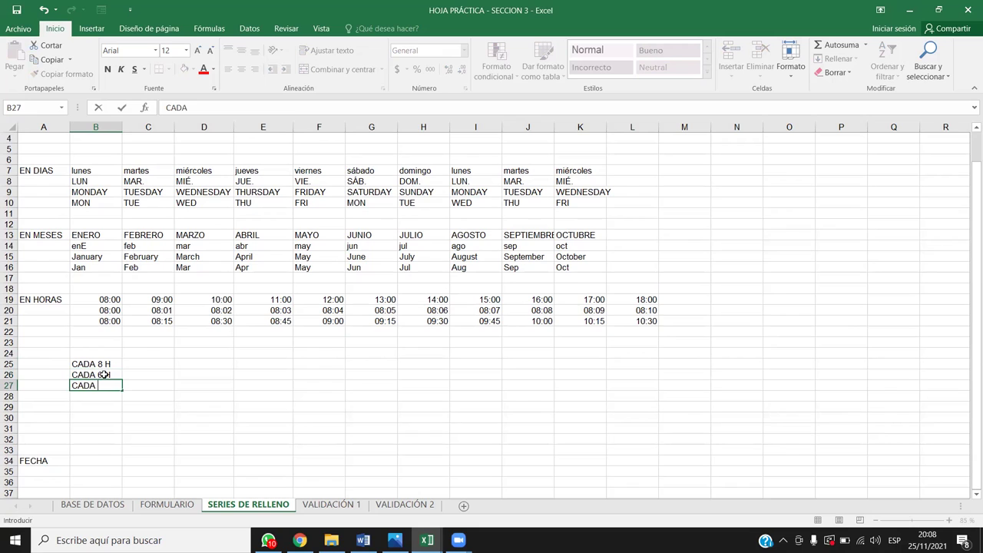
{"action": "type", "text": " 4 H"}
{"action": "key", "text": "Return"}
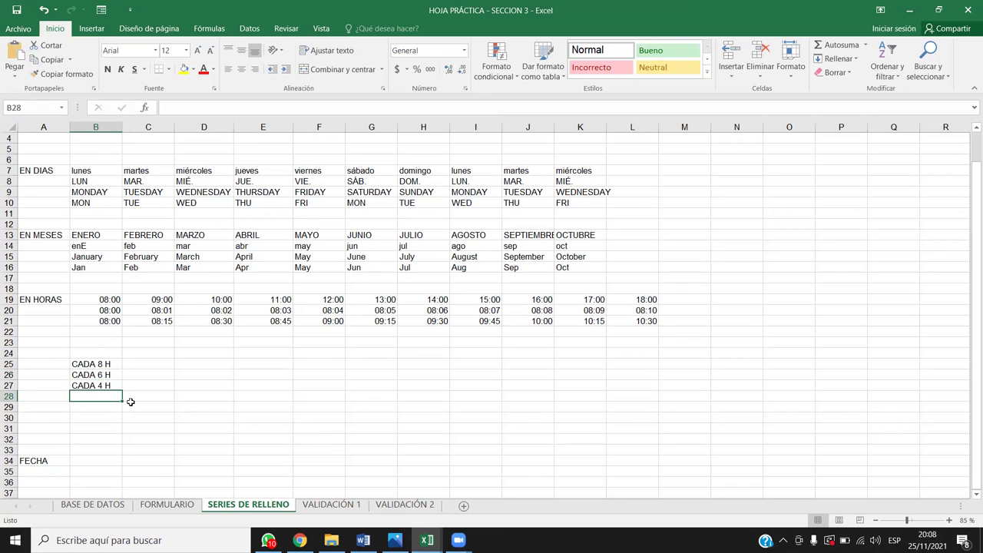
Enter 07:00 in D25 and copy it into D26 and D27
{"action": "left_click", "coordinate": [150, 364]}
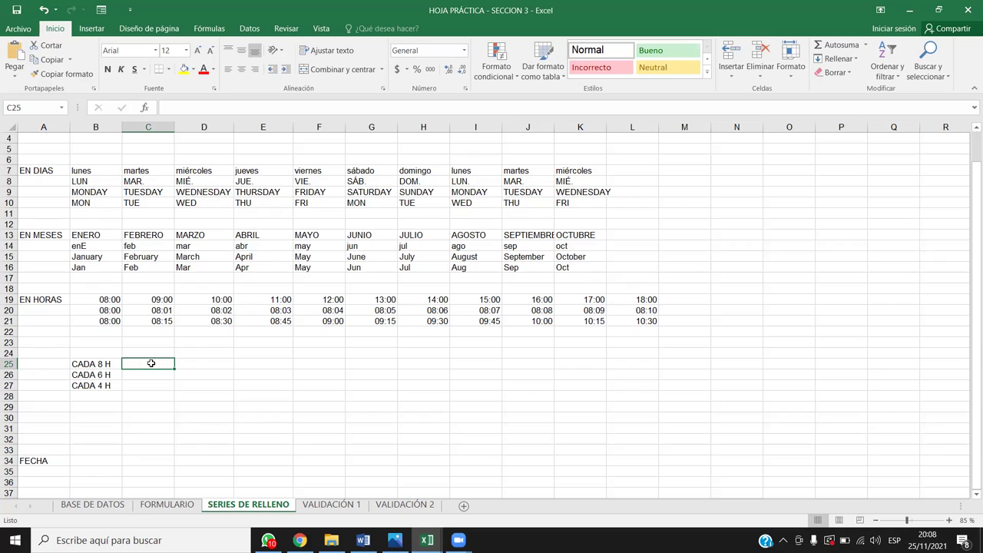
{"action": "left_click", "coordinate": [196, 361]}
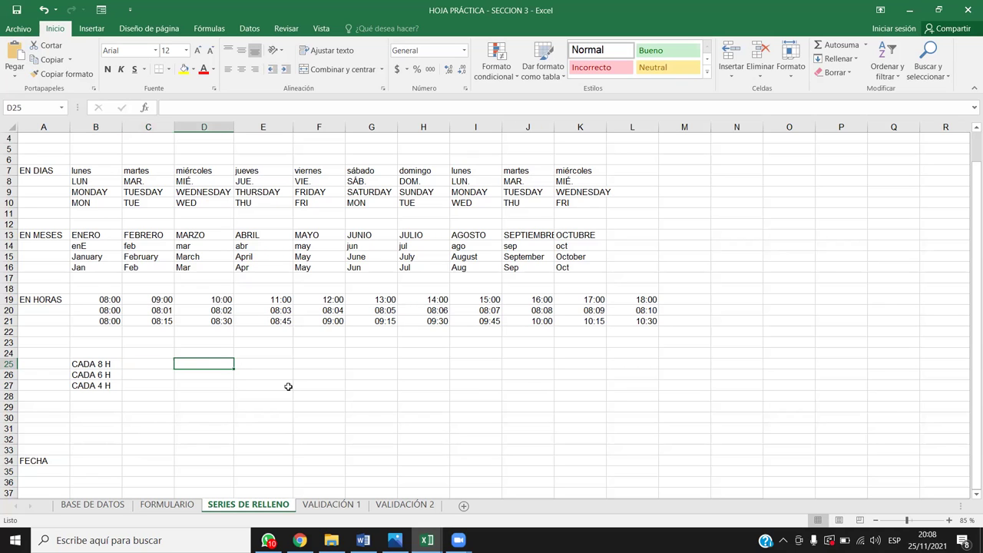
{"action": "type", "text": "7:00"}
{"action": "key", "text": "Return"}
{"action": "left_click", "coordinate": [222, 365]}
{"action": "key", "text": "ctrl+c"}
{"action": "left_click_drag", "start_coordinate": [226, 377], "coordinate": [228, 383]}
{"action": "key", "text": "ctrl+v"}
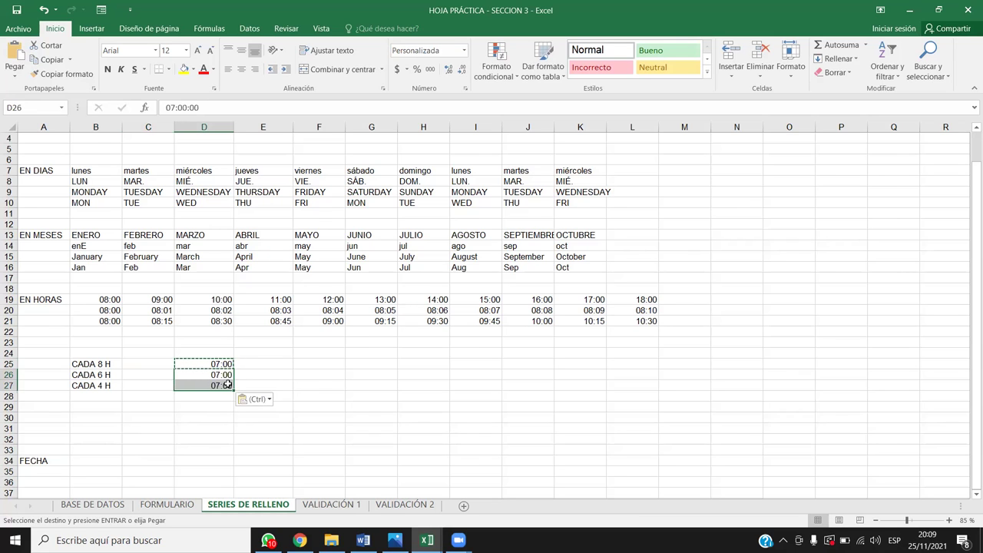
{"action": "key", "text": "Escape"}
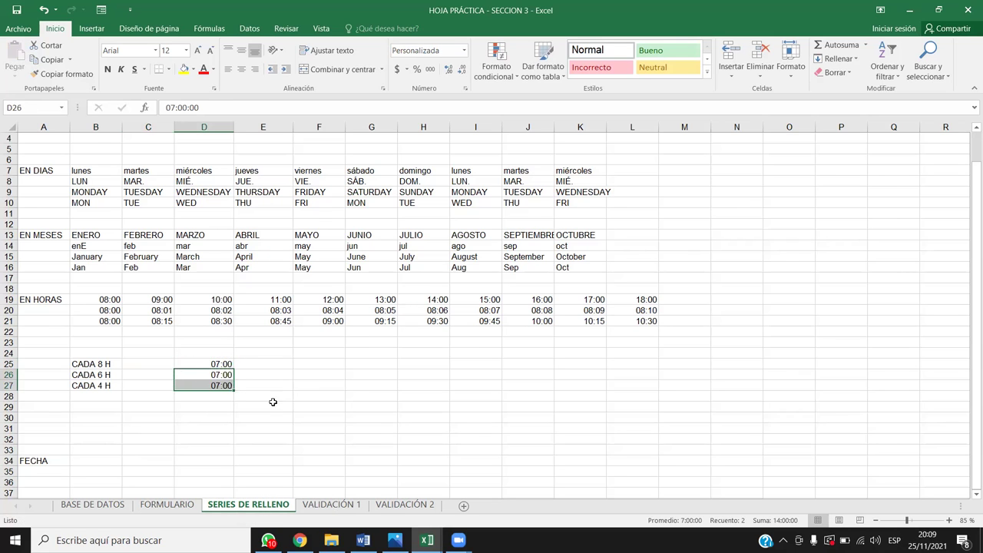
Inspect the pasted 07:00 start times and select C24 for a heading
{"action": "left_click", "coordinate": [272, 402]}
{"action": "left_click", "coordinate": [222, 363]}
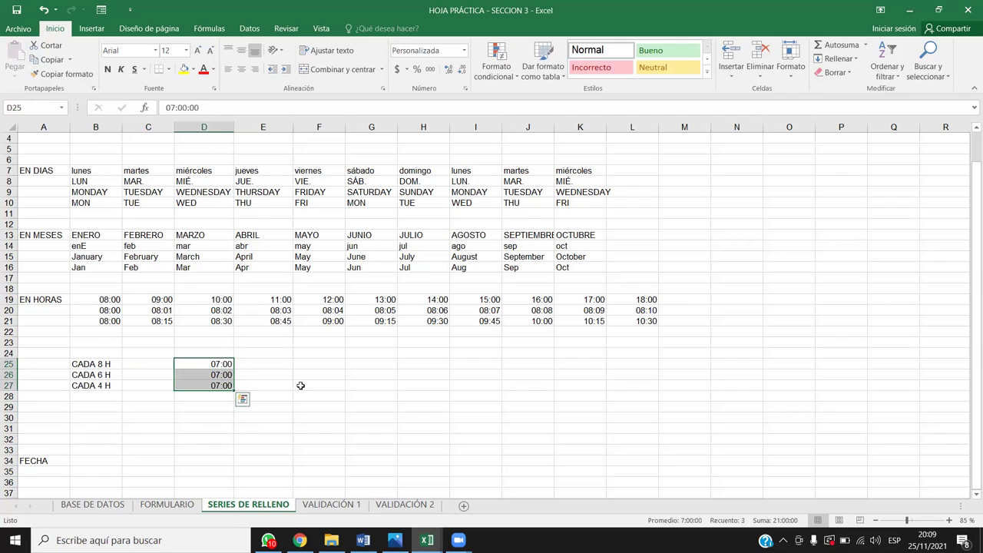
{"action": "left_click", "coordinate": [289, 397]}
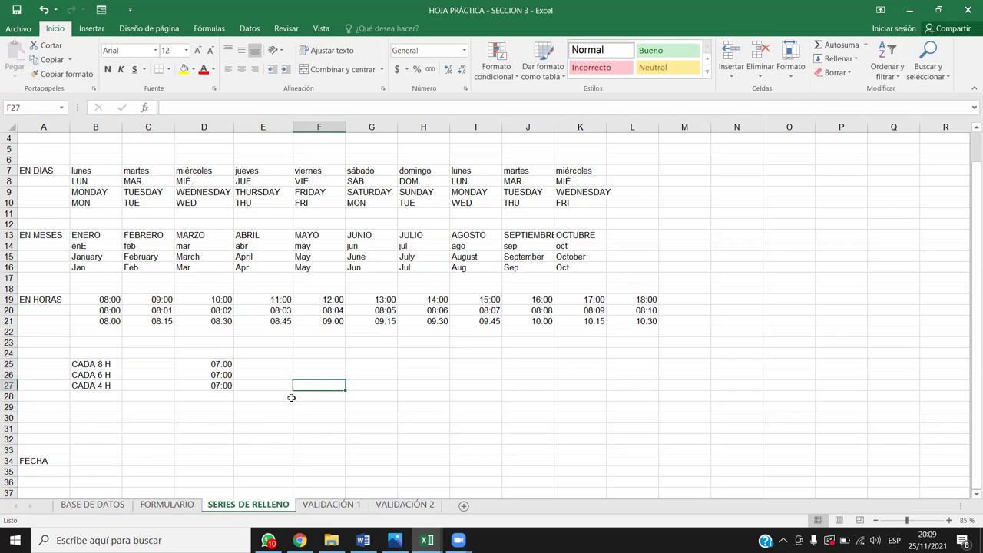
{"action": "left_click", "coordinate": [227, 364]}
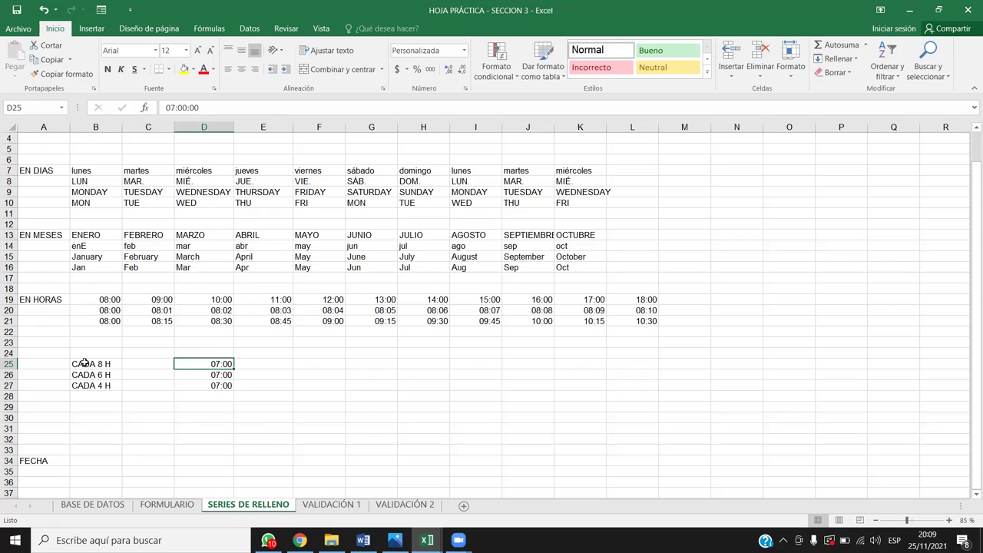
{"action": "left_click", "coordinate": [265, 364]}
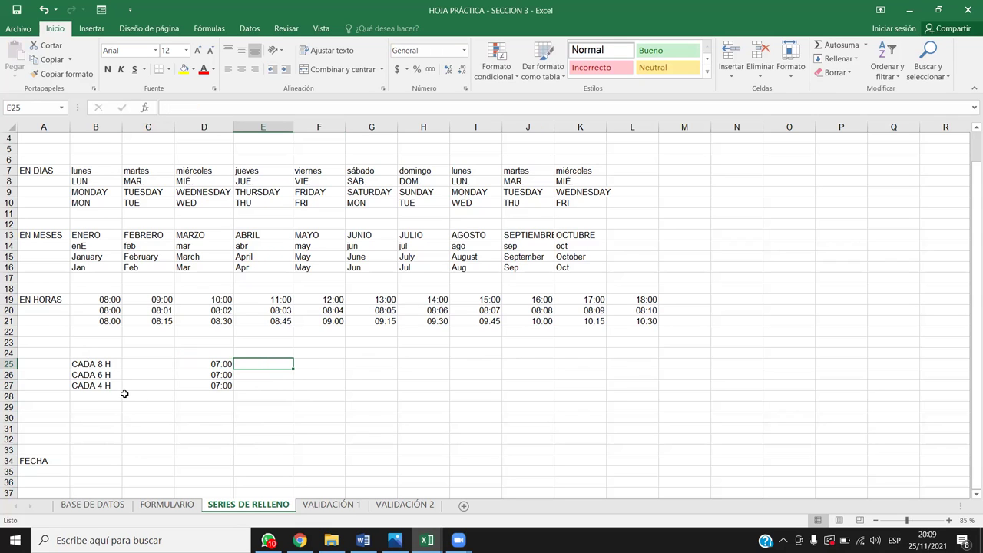
{"action": "left_click", "coordinate": [219, 363]}
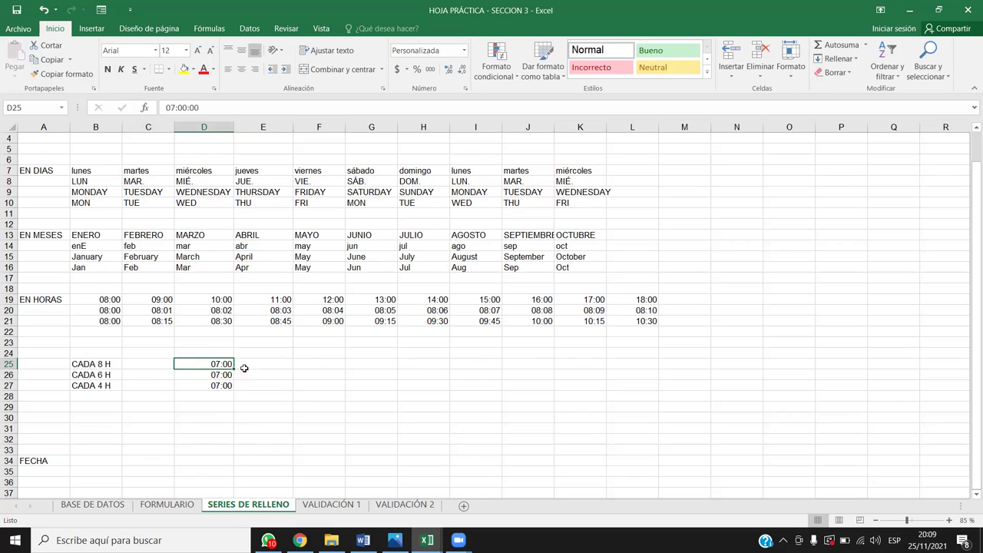
{"action": "left_click", "coordinate": [273, 365]}
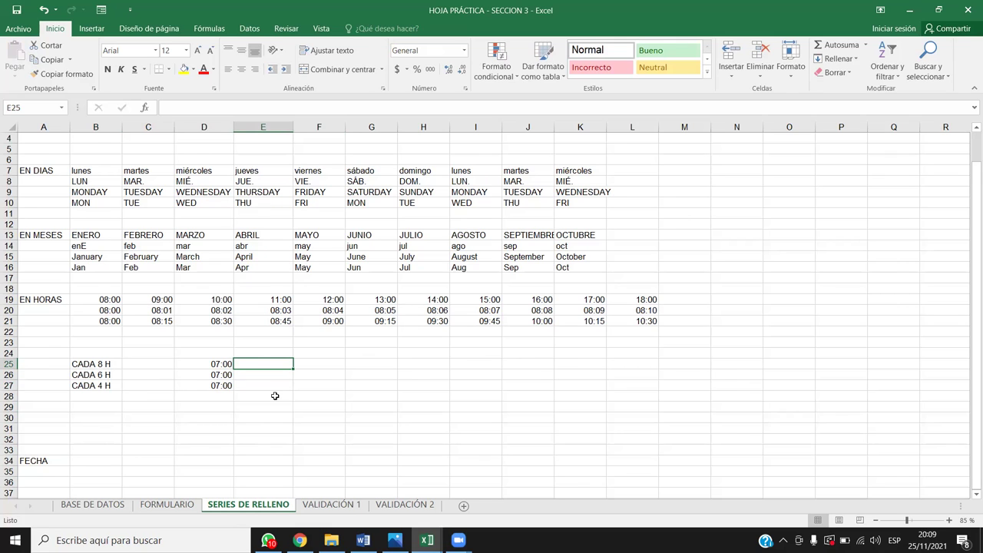
{"action": "left_click", "coordinate": [127, 363]}
{"action": "left_click", "coordinate": [109, 354]}
{"action": "left_click", "coordinate": [158, 358]}
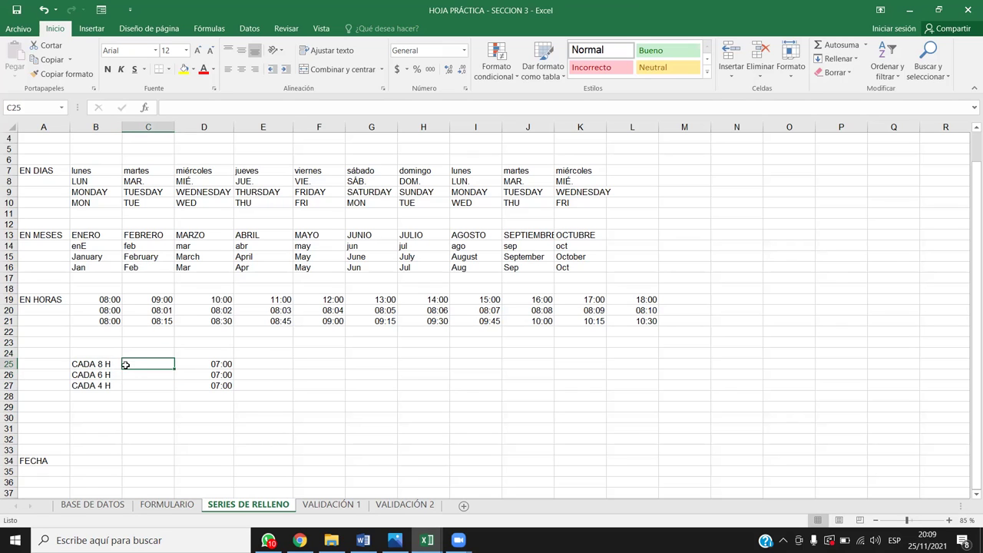
Add a centred heading PARA CADA 24 in C24 and widen column C to fit
{"action": "left_click_drag", "start_coordinate": [101, 364], "coordinate": [109, 384]}
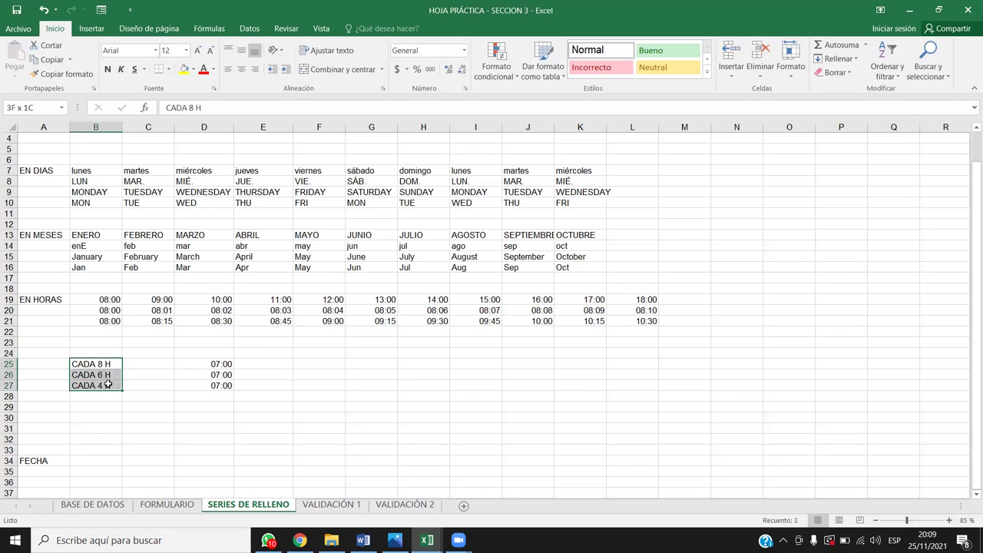
{"action": "left_click", "coordinate": [153, 352]}
{"action": "type", "text": "PARA C"}
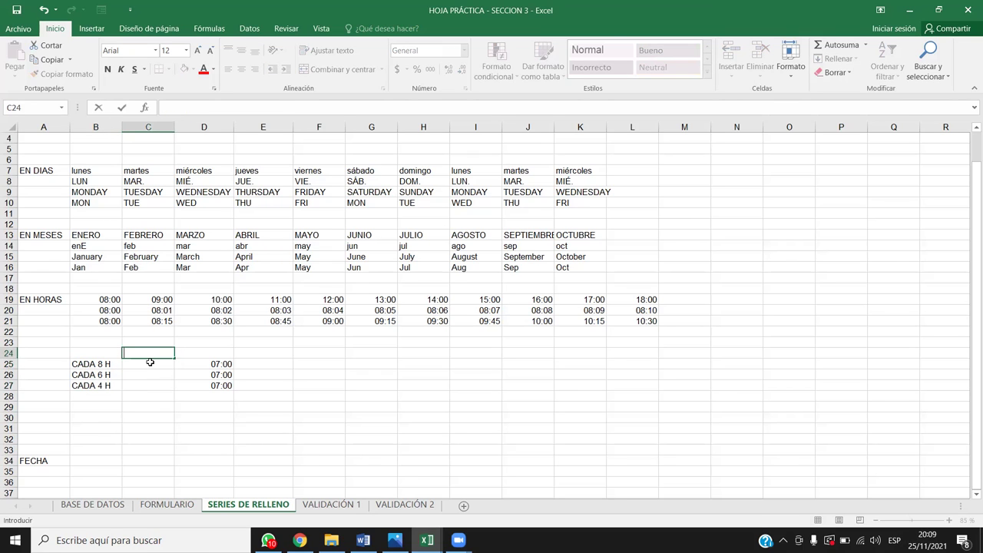
{"action": "type", "text": "ADA 24"}
{"action": "key", "text": "Return"}
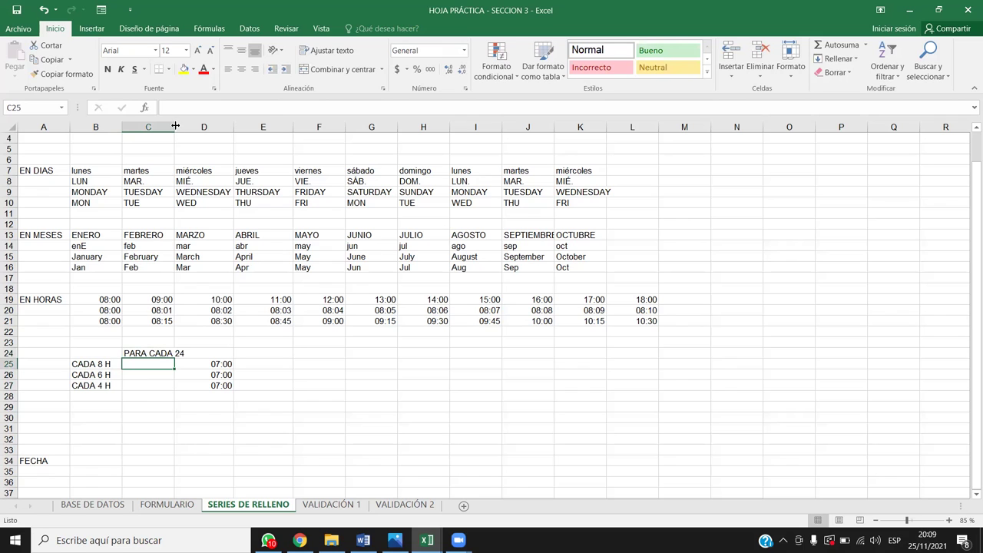
{"action": "left_click_drag", "start_coordinate": [175, 126], "coordinate": [194, 125]}
{"action": "left_click", "coordinate": [188, 352]}
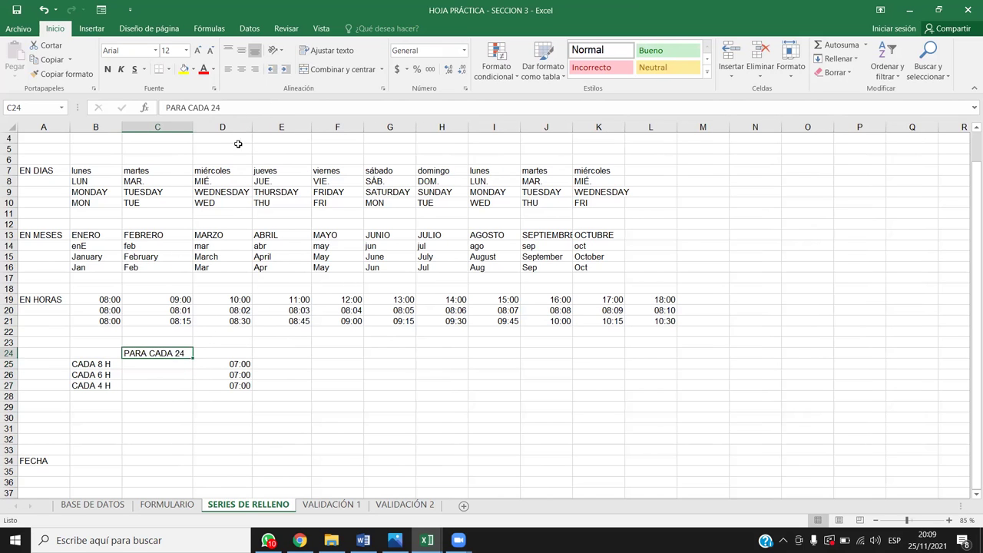
{"action": "left_click", "coordinate": [241, 69]}
Enter the counts 3, 4 and 6 in C25:C27 and centre them
{"action": "left_click", "coordinate": [175, 363]}
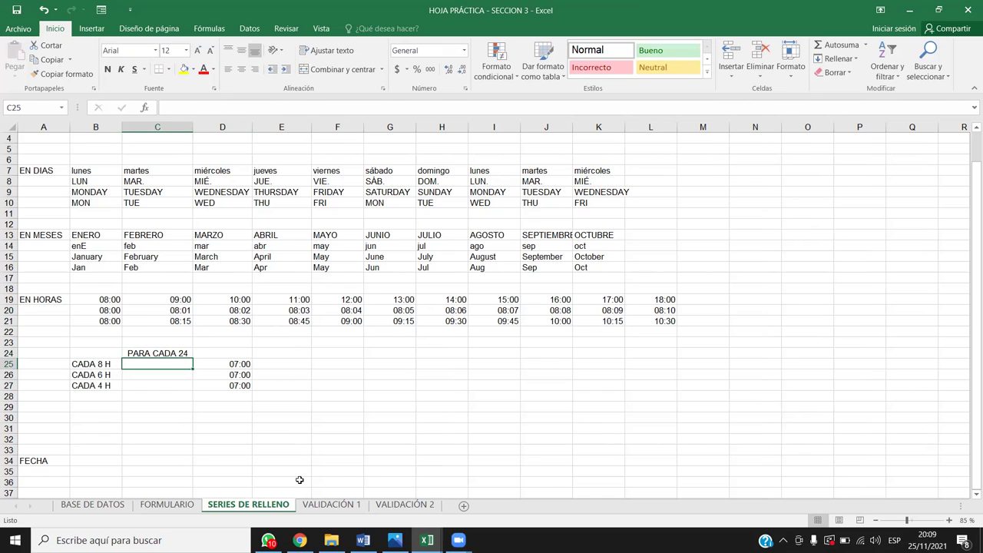
{"action": "type", "text": "3"}
{"action": "key", "text": "Return"}
{"action": "key", "text": "Up"}
{"action": "key", "text": "Down"}
{"action": "type", "text": "4"}
{"action": "key", "text": "Return"}
{"action": "type", "text": "6"}
{"action": "key", "text": "Return"}
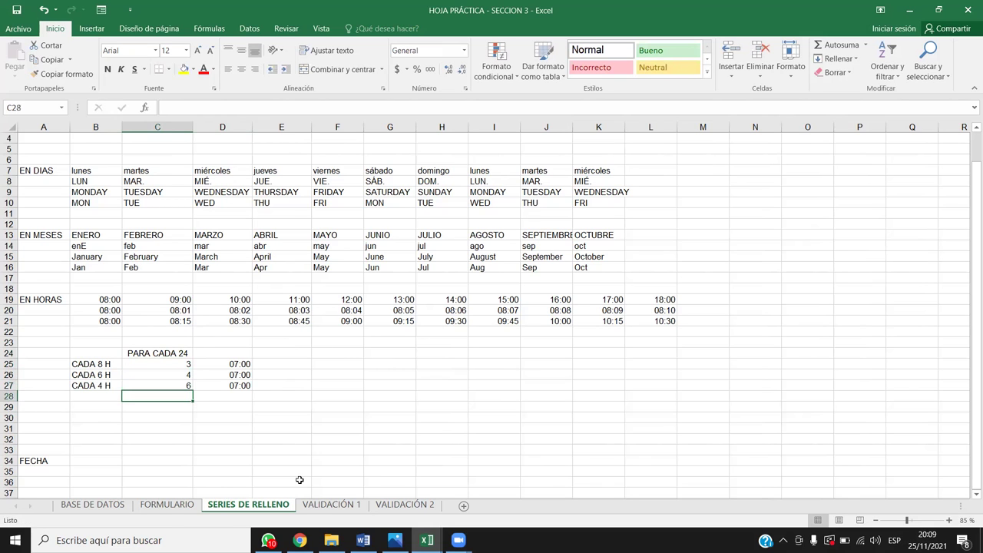
{"action": "left_click_drag", "start_coordinate": [181, 362], "coordinate": [181, 382]}
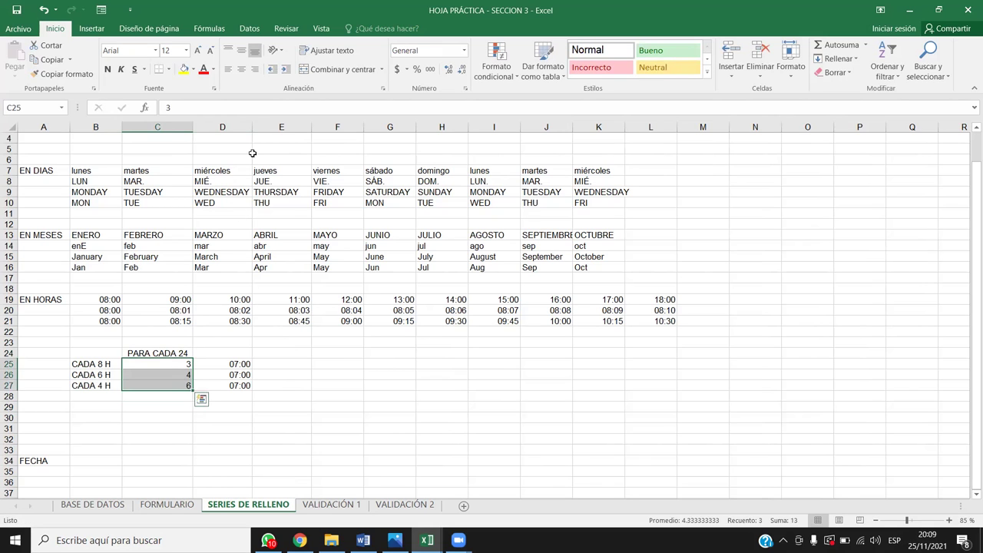
{"action": "left_click", "coordinate": [241, 68]}
{"action": "left_click", "coordinate": [329, 383]}
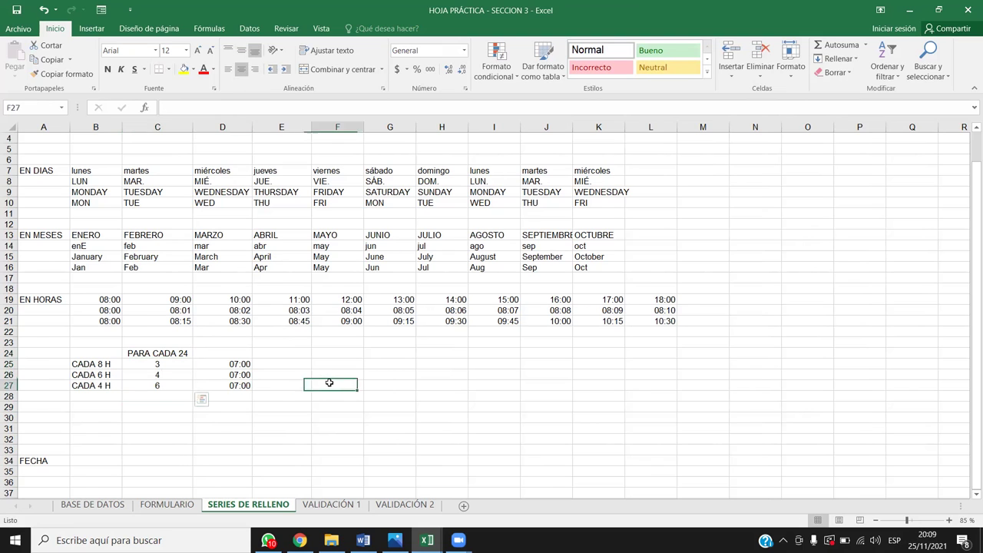
{"action": "left_click", "coordinate": [271, 363]}
{"action": "left_click_drag", "start_coordinate": [238, 365], "coordinate": [244, 384]}
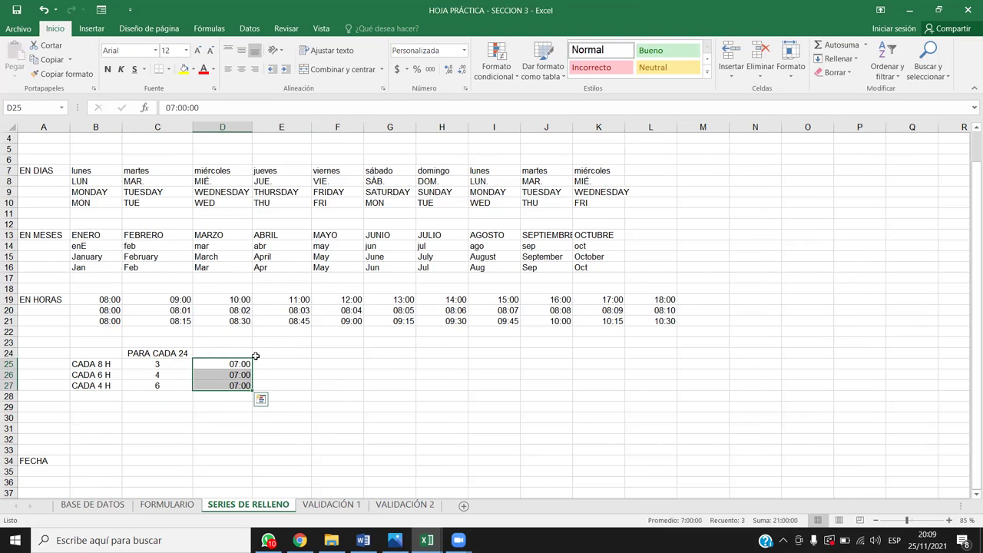
{"action": "left_click", "coordinate": [259, 365]}
{"action": "left_click", "coordinate": [326, 364]}
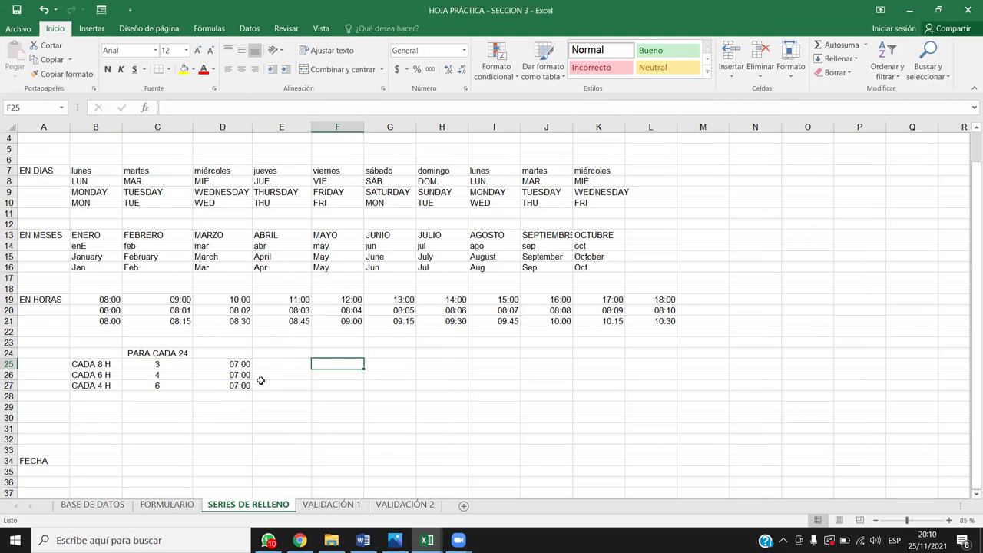
{"action": "left_click_drag", "start_coordinate": [112, 362], "coordinate": [109, 387]}
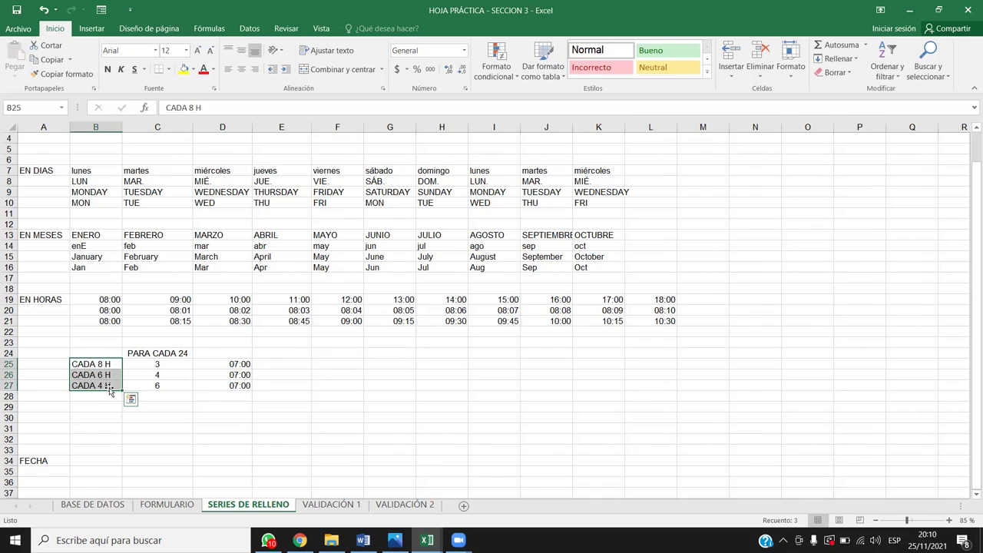
{"action": "left_click", "coordinate": [259, 409]}
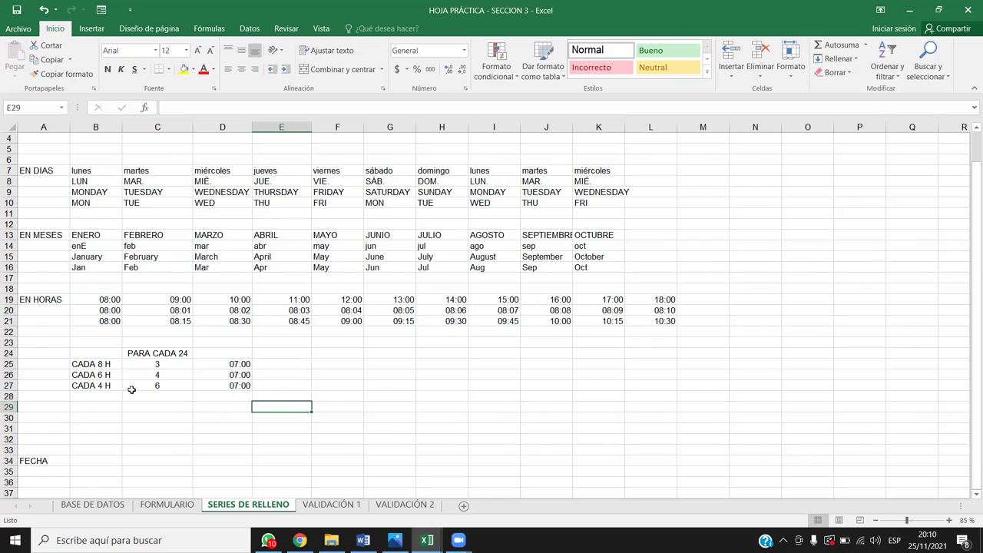
{"action": "left_click", "coordinate": [232, 365]}
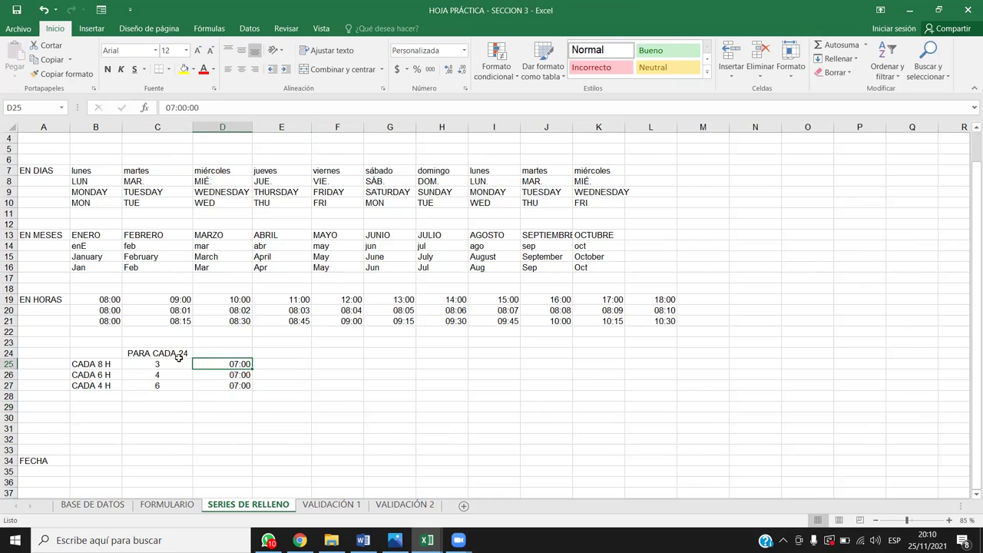
{"action": "left_click", "coordinate": [180, 363]}
{"action": "left_click", "coordinate": [261, 364]}
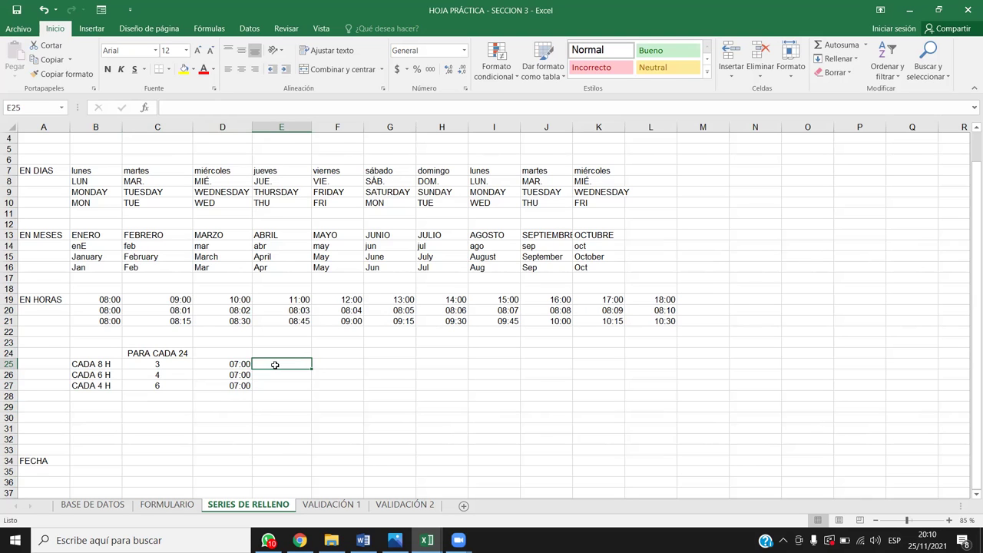
{"action": "left_click", "coordinate": [348, 366]}
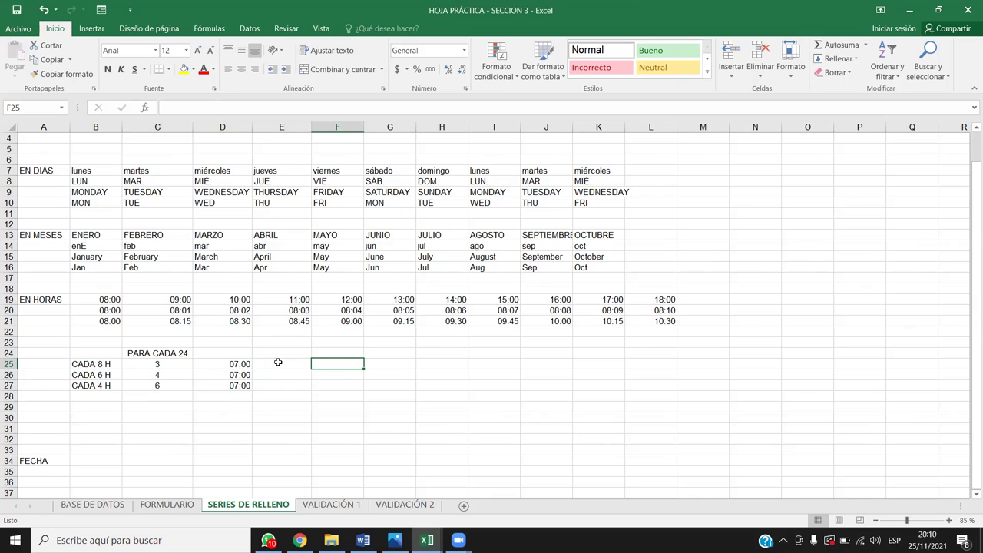
{"action": "left_click", "coordinate": [243, 365]}
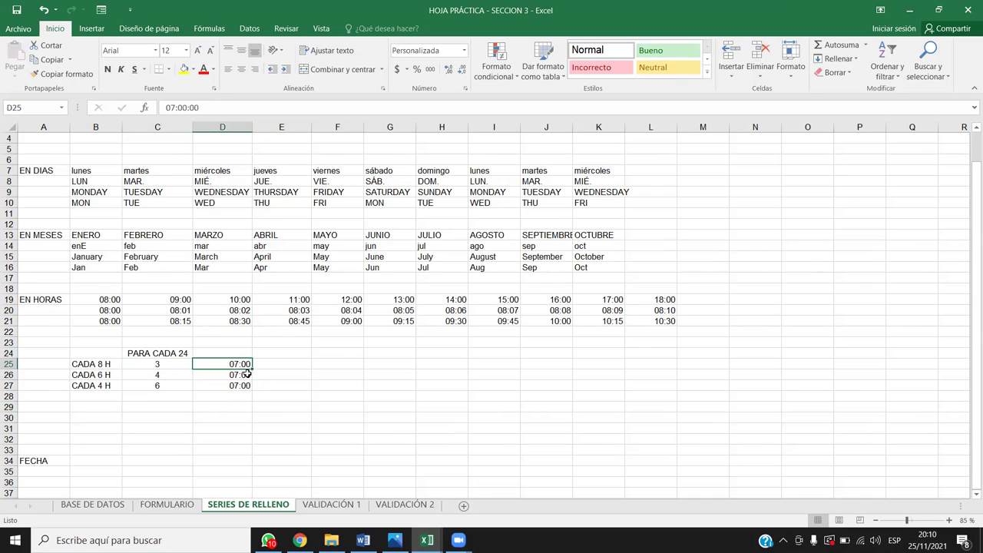
{"action": "left_click", "coordinate": [164, 365]}
Select D25:F25 and open the Series settings from Rellenar
{"action": "left_click_drag", "start_coordinate": [237, 366], "coordinate": [358, 364]}
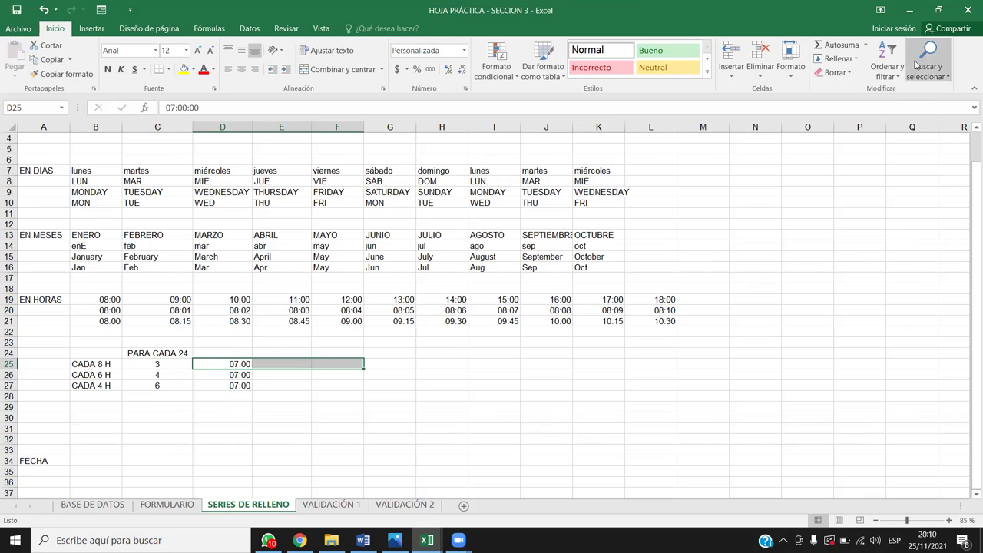
{"action": "left_click", "coordinate": [830, 61]}
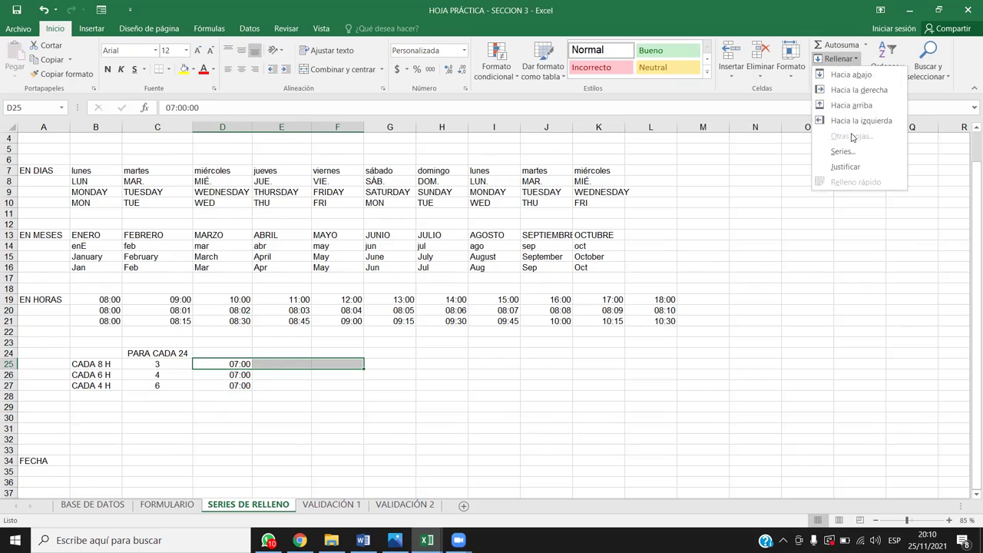
{"action": "left_click", "coordinate": [829, 62]}
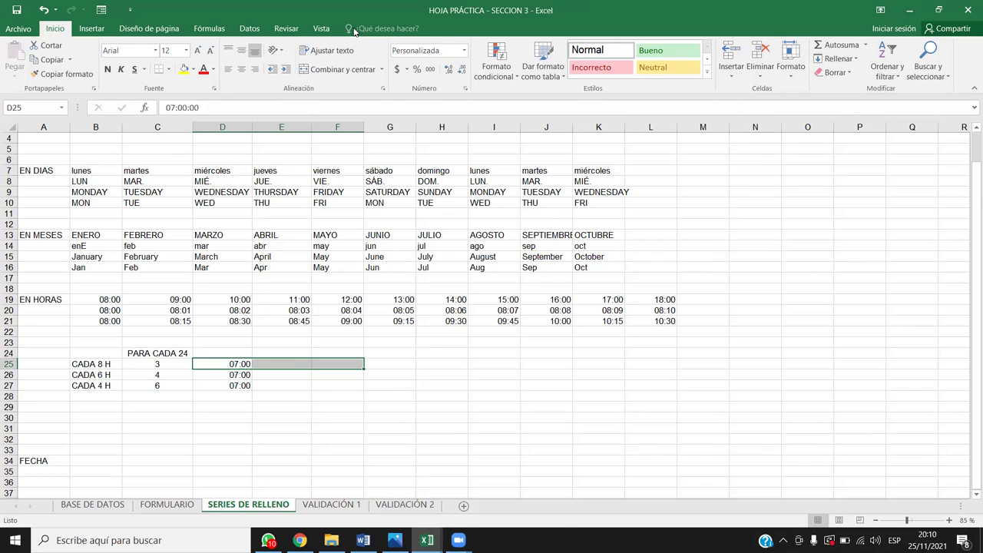
{"action": "left_click", "coordinate": [830, 66]}
{"action": "left_click", "coordinate": [842, 153]}
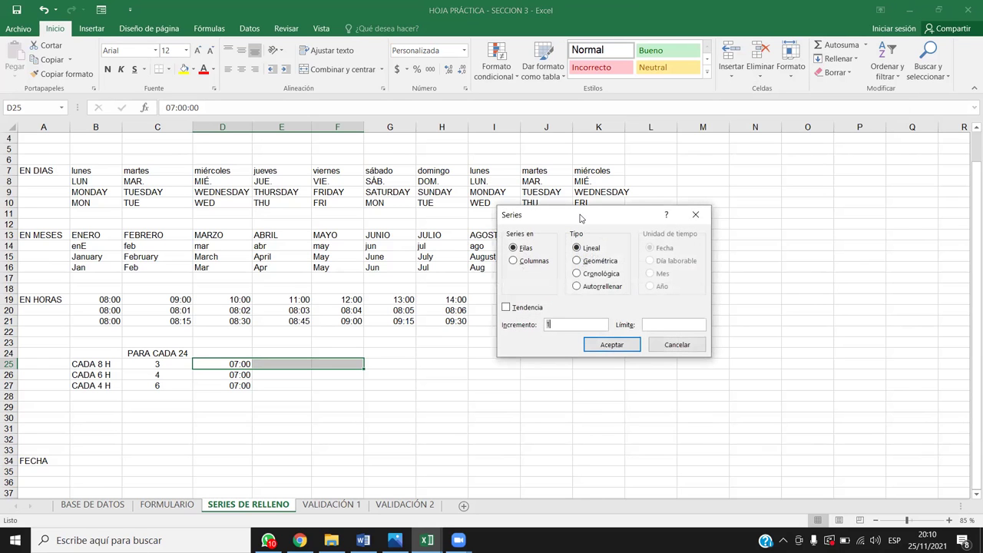
Fill D25:F25 as a time series with an 8:00 increment (07:00, 15:00, 23:00)
{"action": "left_click_drag", "start_coordinate": [581, 218], "coordinate": [772, 241]}
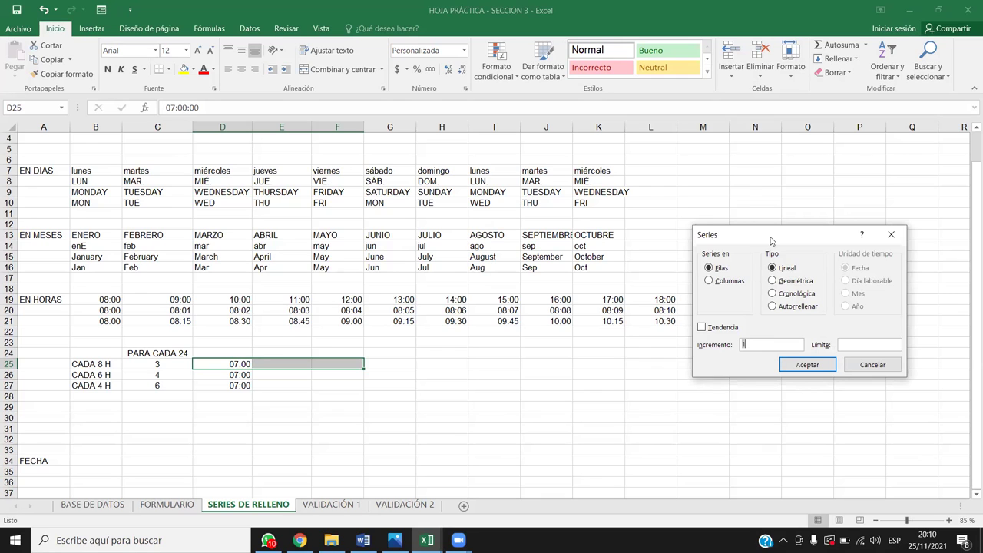
{"action": "left_click", "coordinate": [749, 346]}
{"action": "type", "text": "8"}
{"action": "type", "text": ":00"}
{"action": "left_click", "coordinate": [801, 366]}
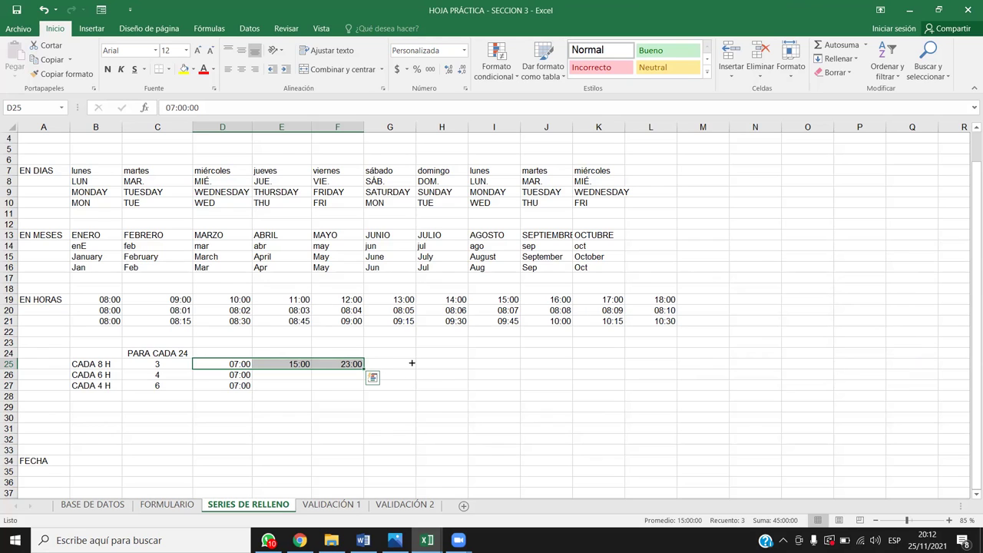
Clear the extra value dragged into G25, leaving the series in D25:F25
{"action": "left_click_drag", "start_coordinate": [365, 370], "coordinate": [412, 363]}
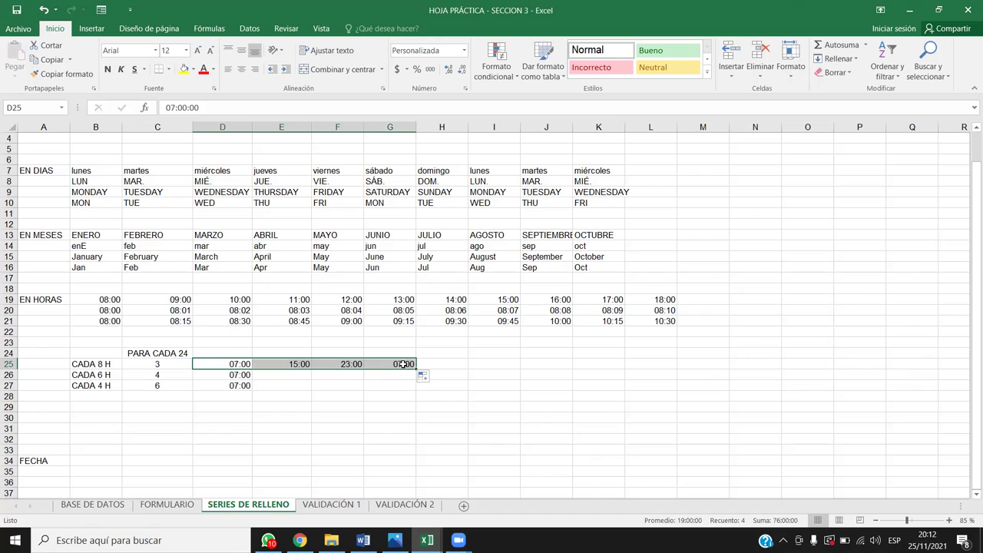
{"action": "left_click", "coordinate": [404, 364]}
{"action": "key", "text": "Delete"}
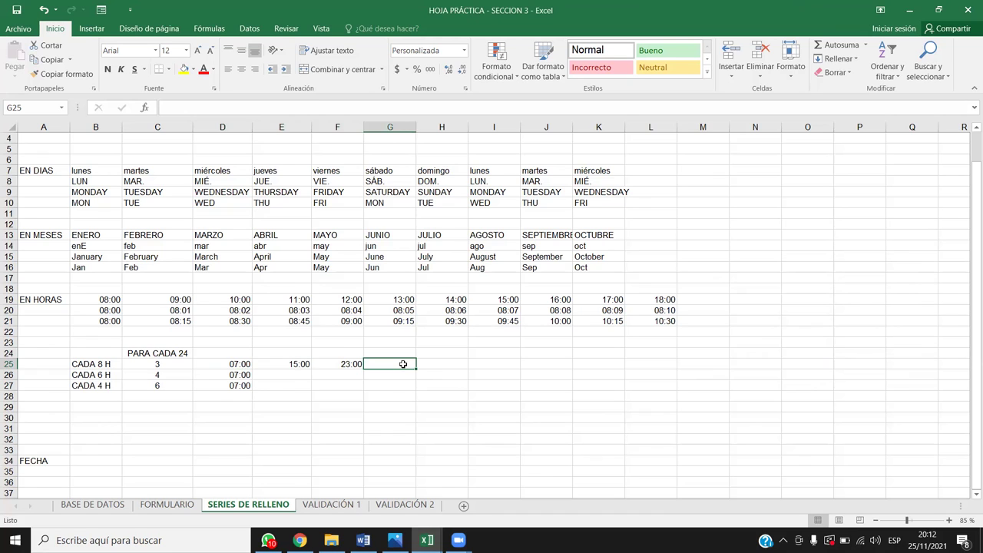
{"action": "left_click_drag", "start_coordinate": [247, 364], "coordinate": [356, 363]}
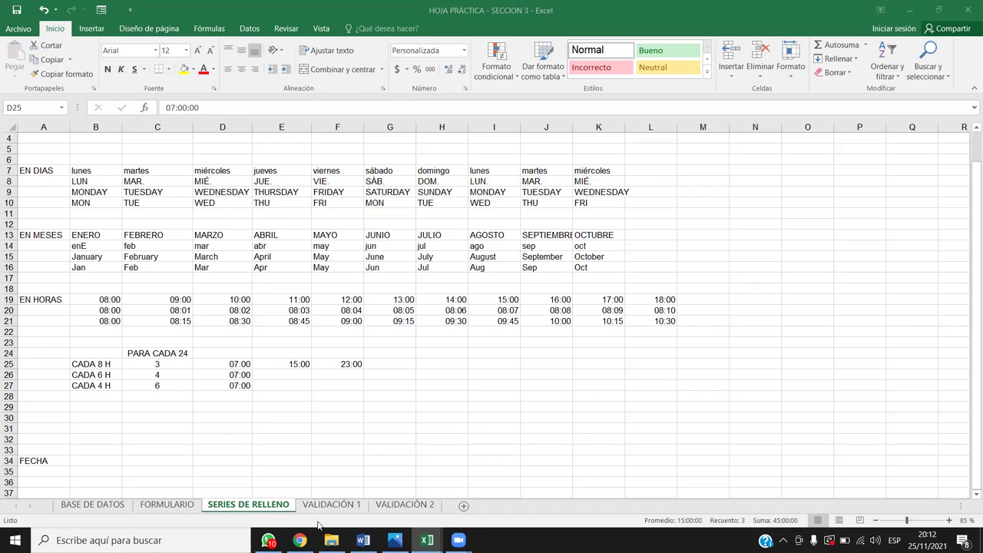
Close the WhatsApp window from the taskbar
{"action": "right_click", "coordinate": [269, 539]}
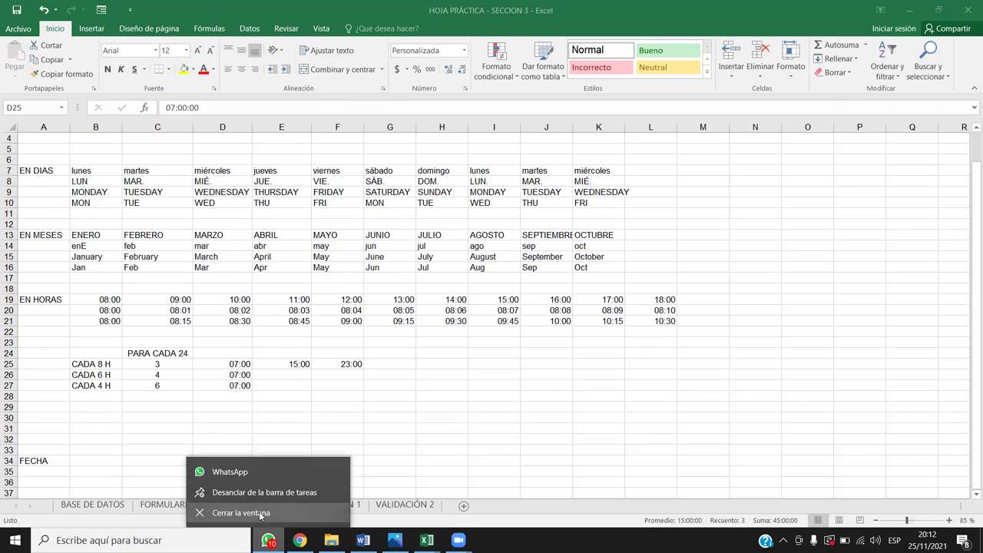
{"action": "left_click", "coordinate": [260, 514]}
{"action": "left_click", "coordinate": [574, 183]}
{"action": "left_click", "coordinate": [709, 191]}
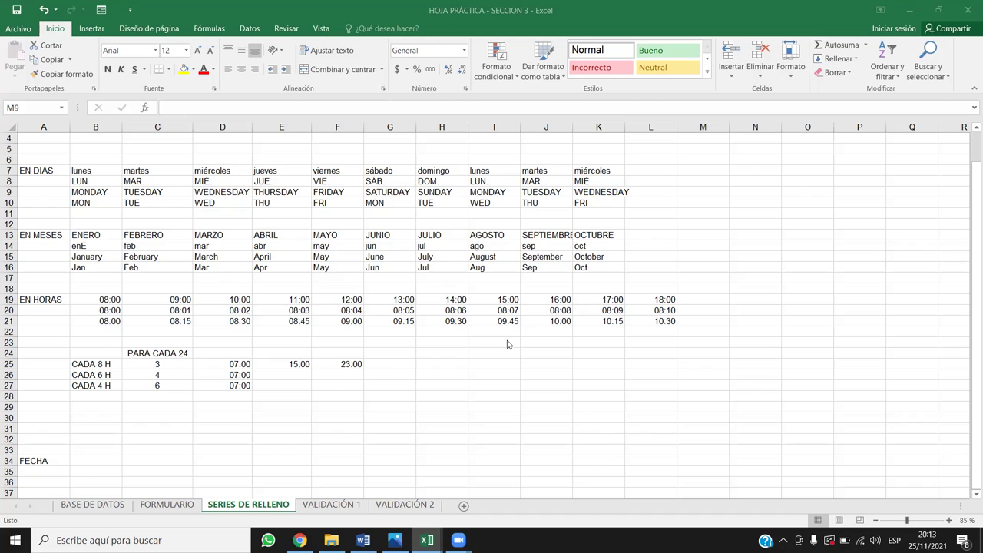
Check the CADA 6 H row and select D26:G26 for its series
{"action": "left_click", "coordinate": [240, 386]}
{"action": "left_click", "coordinate": [248, 375]}
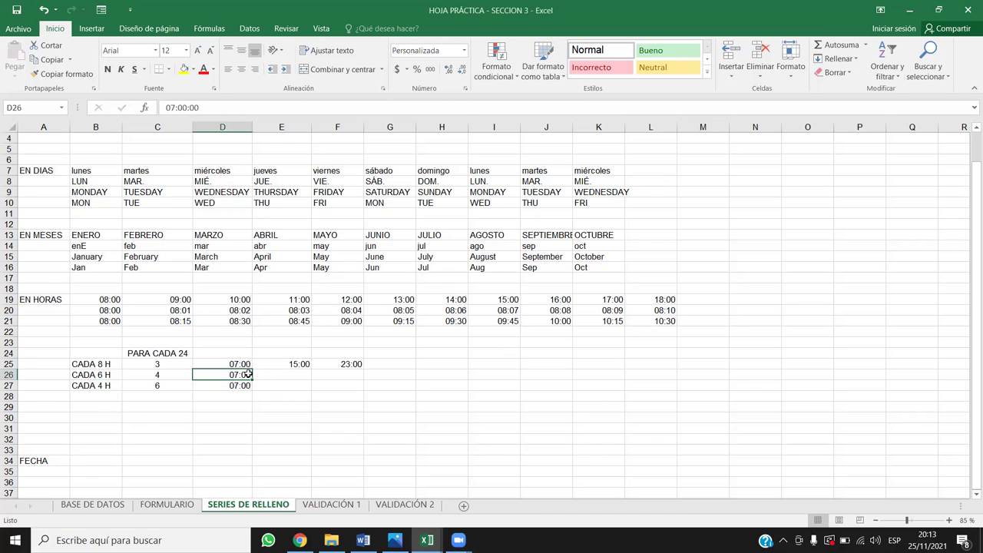
{"action": "left_click", "coordinate": [115, 373]}
{"action": "left_click", "coordinate": [180, 375]}
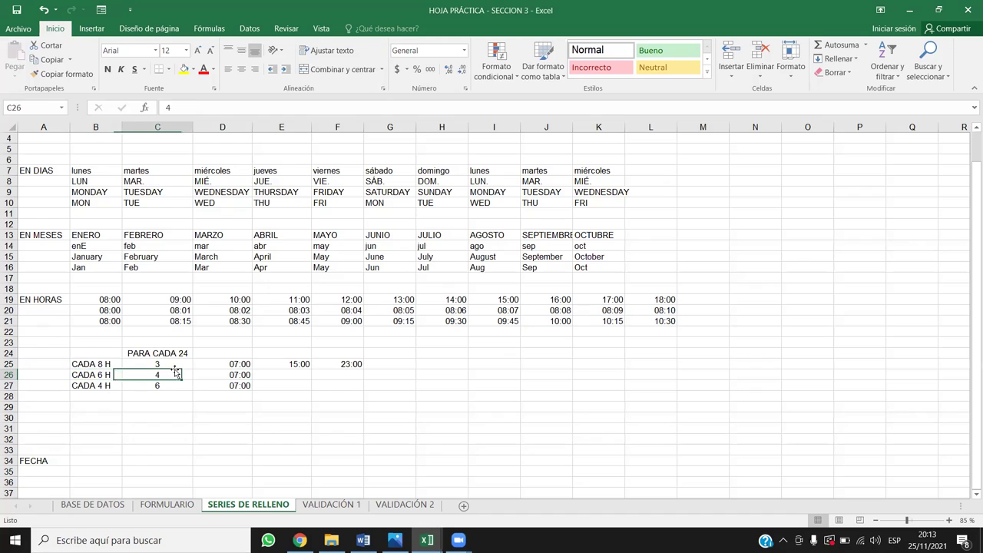
{"action": "left_click", "coordinate": [237, 374]}
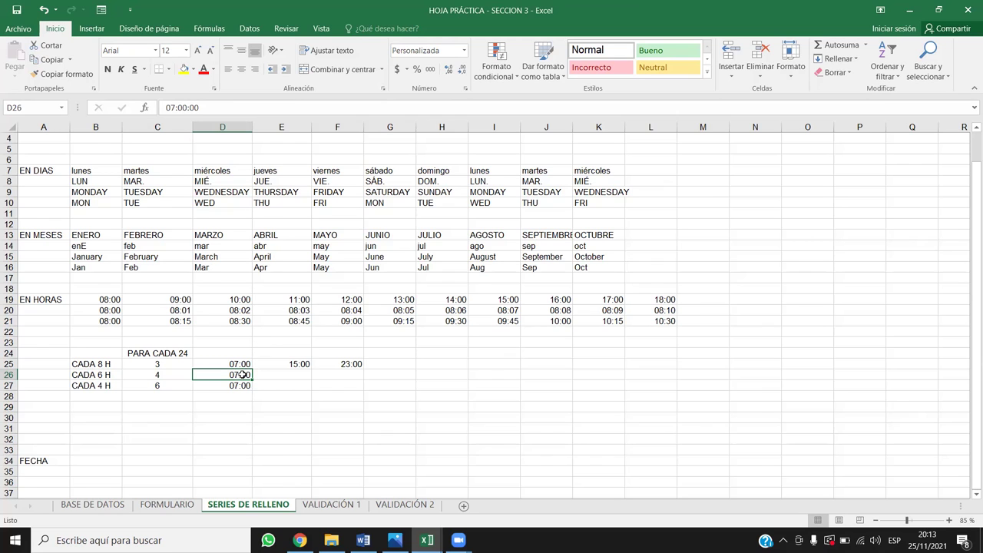
{"action": "left_click_drag", "start_coordinate": [242, 374], "coordinate": [412, 376]}
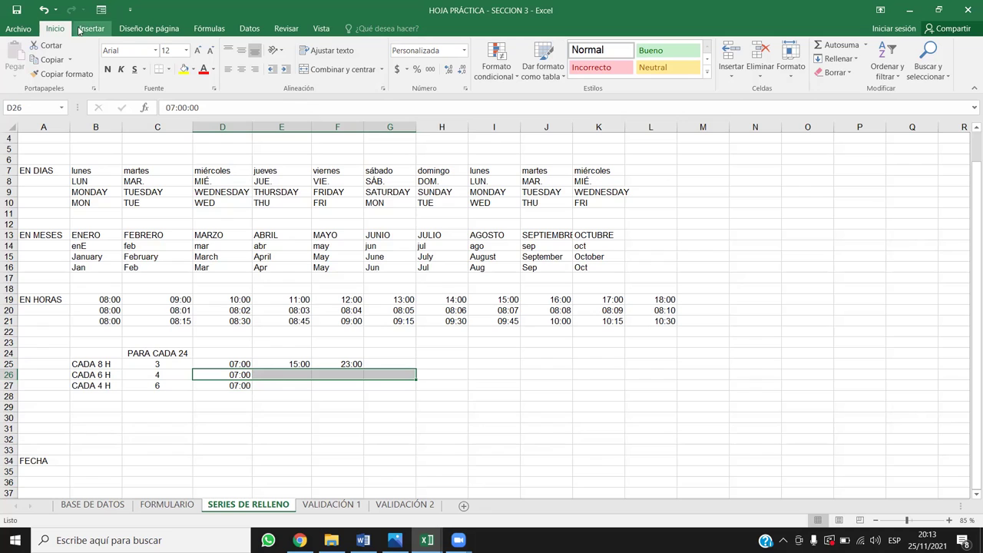
Fill D26:G26 via Rellenar > Series with a 6:00 increment, giving 07:00 to 01:00
{"action": "left_click", "coordinate": [836, 60]}
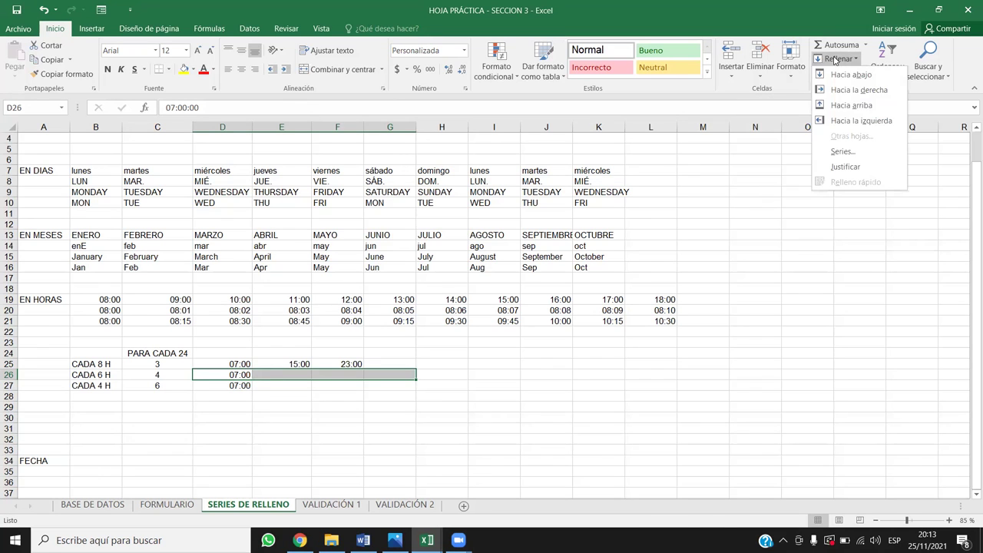
{"action": "left_click", "coordinate": [843, 152]}
{"action": "left_click_drag", "start_coordinate": [744, 228], "coordinate": [504, 124]}
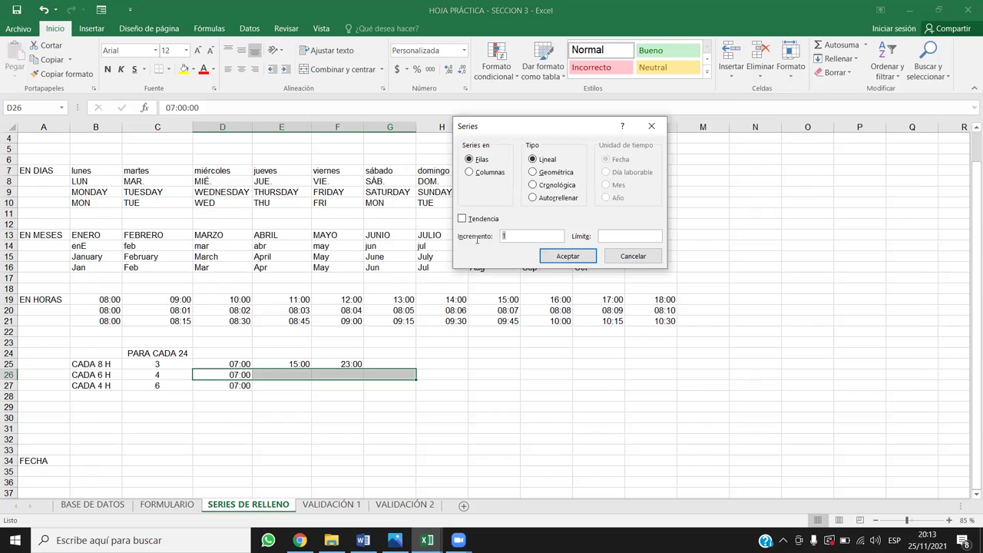
{"action": "type", "text": "6:00"}
{"action": "left_click", "coordinate": [560, 255]}
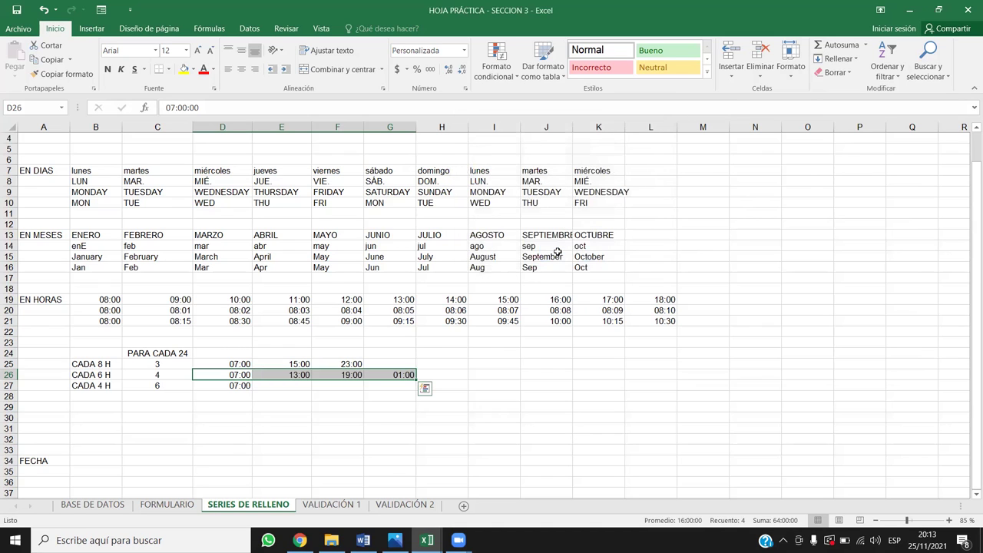
{"action": "left_click", "coordinate": [490, 404]}
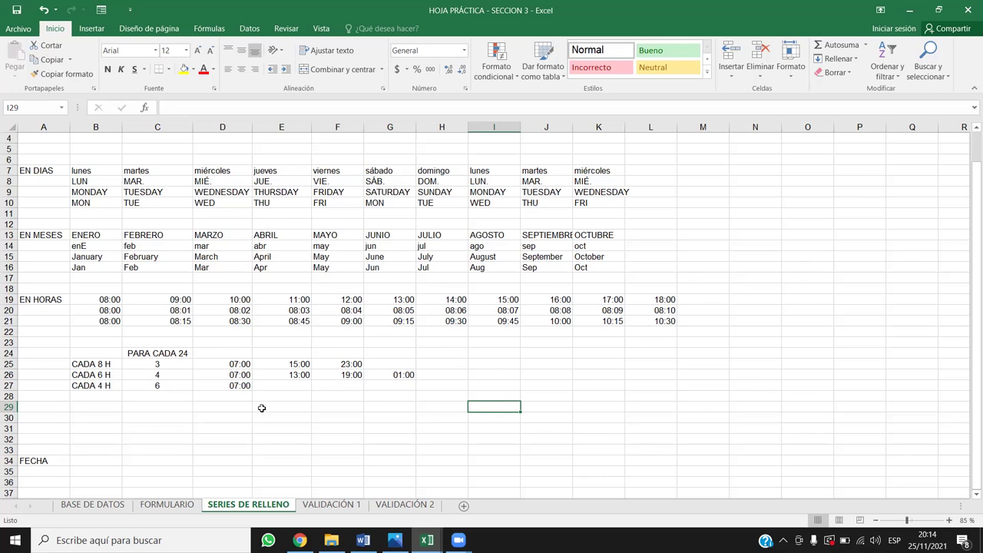
Fill D27:I27 via Rellenar > Series with a 4:00 increment, from 07:00 to 03:00
{"action": "left_click_drag", "start_coordinate": [241, 385], "coordinate": [517, 386]}
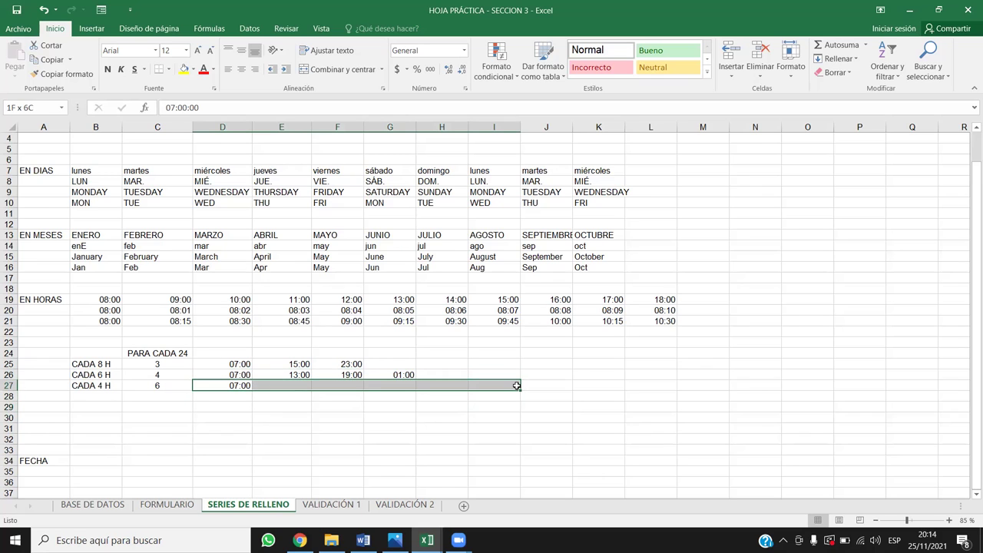
{"action": "left_click_drag", "start_coordinate": [517, 386], "coordinate": [517, 386]}
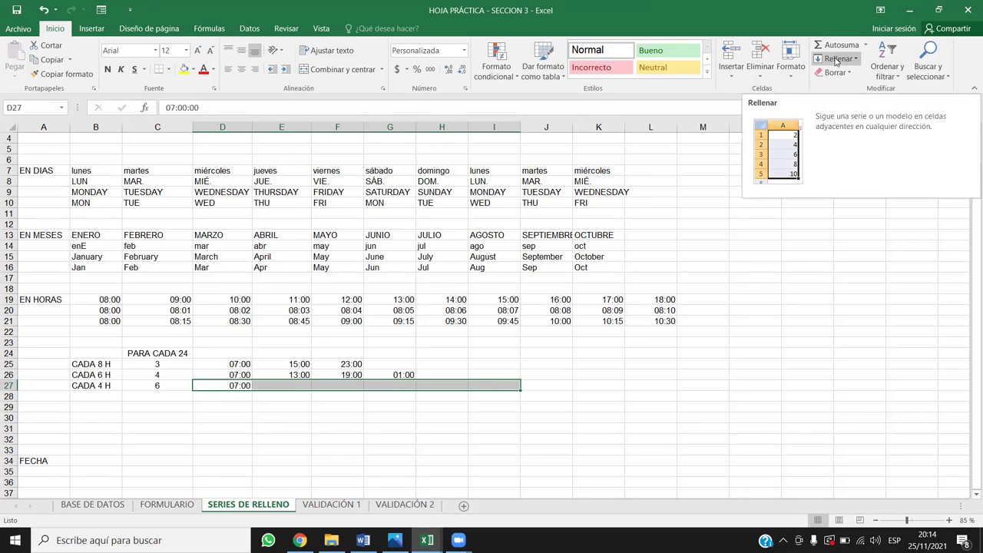
{"action": "left_click", "coordinate": [837, 60]}
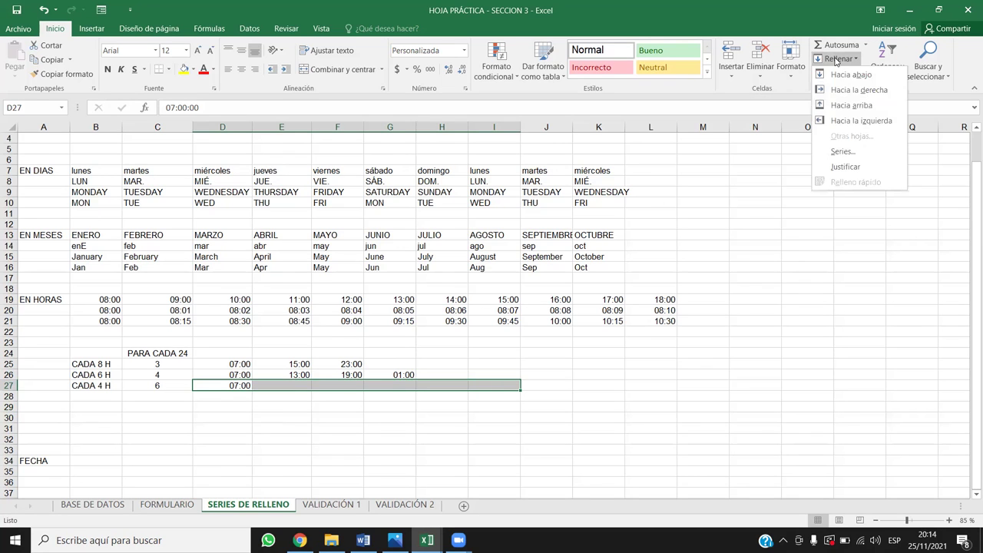
{"action": "left_click", "coordinate": [841, 151]}
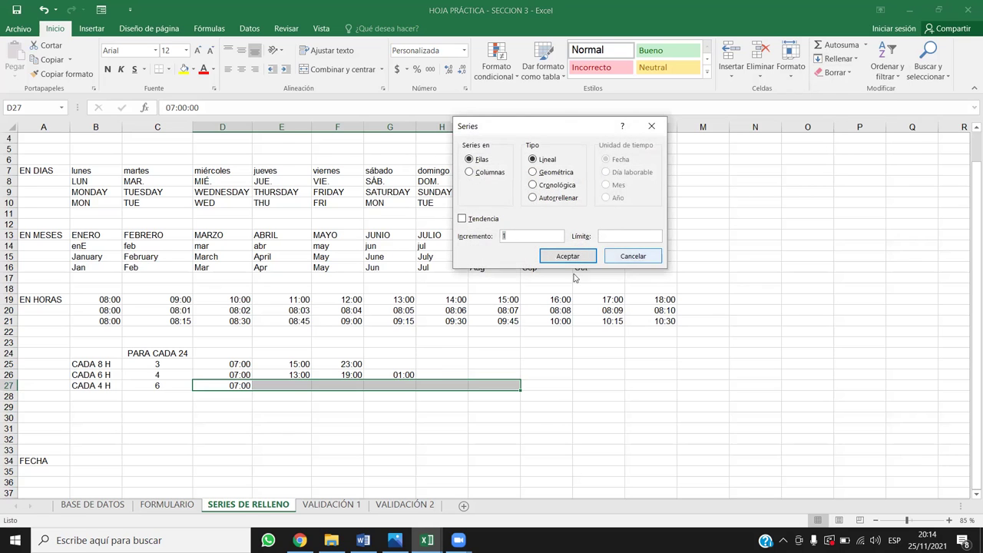
{"action": "left_click_drag", "start_coordinate": [537, 126], "coordinate": [714, 197]}
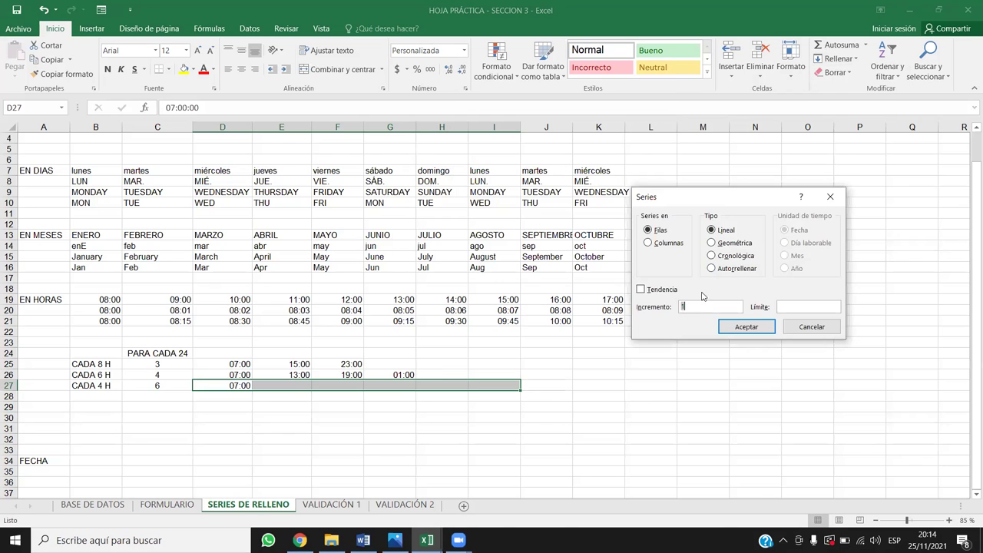
{"action": "key", "text": "BackSpace"}
{"action": "type", "text": "4:00"}
{"action": "left_click", "coordinate": [745, 332]}
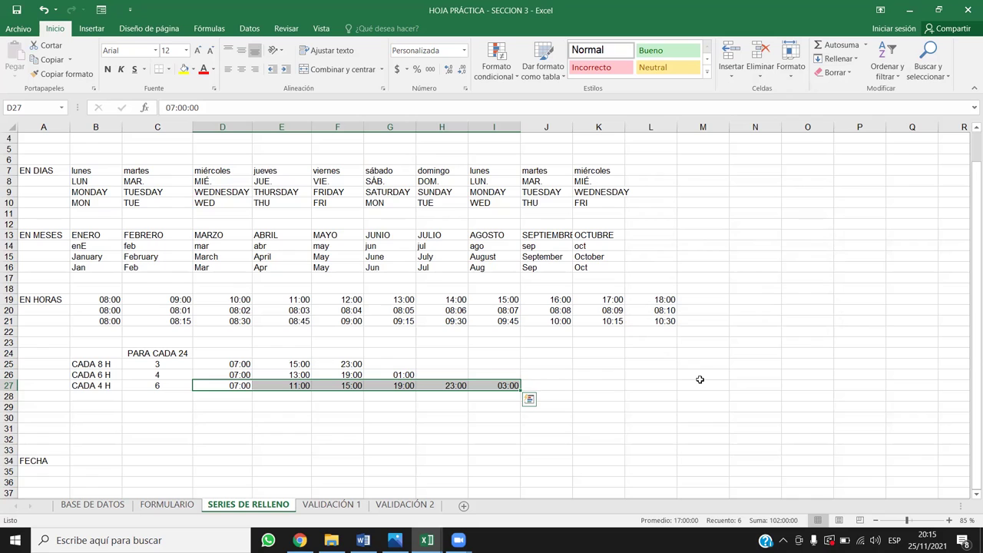
Extend the four-hour times along row 27, then delete the repeats after 03:00
{"action": "left_click_drag", "start_coordinate": [521, 392], "coordinate": [658, 395]}
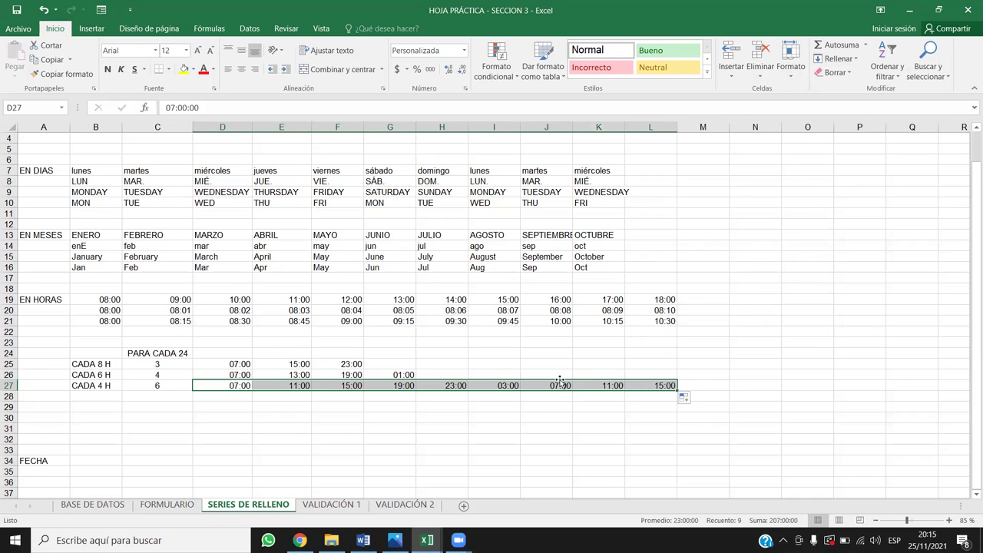
{"action": "left_click_drag", "start_coordinate": [239, 384], "coordinate": [350, 388]}
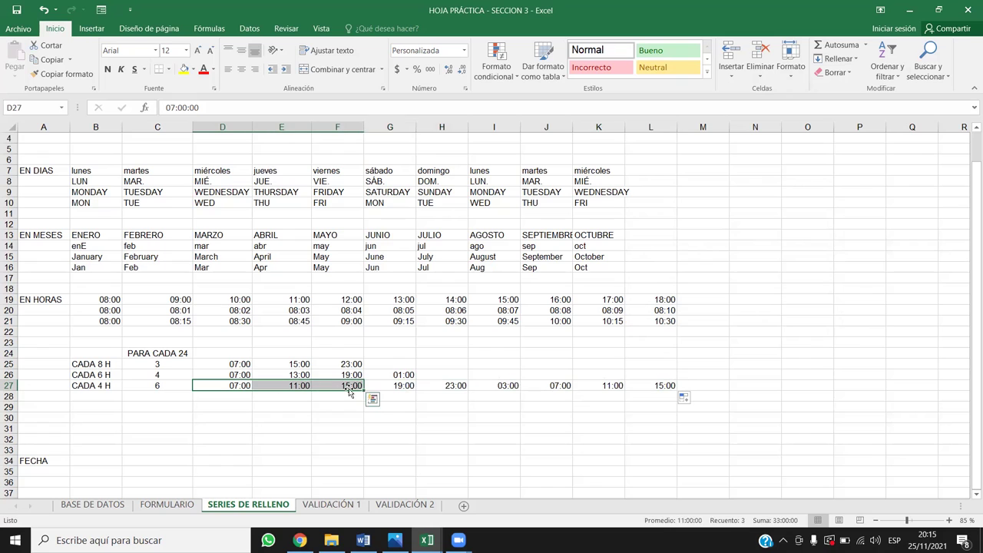
{"action": "left_click_drag", "start_coordinate": [557, 385], "coordinate": [703, 386]}
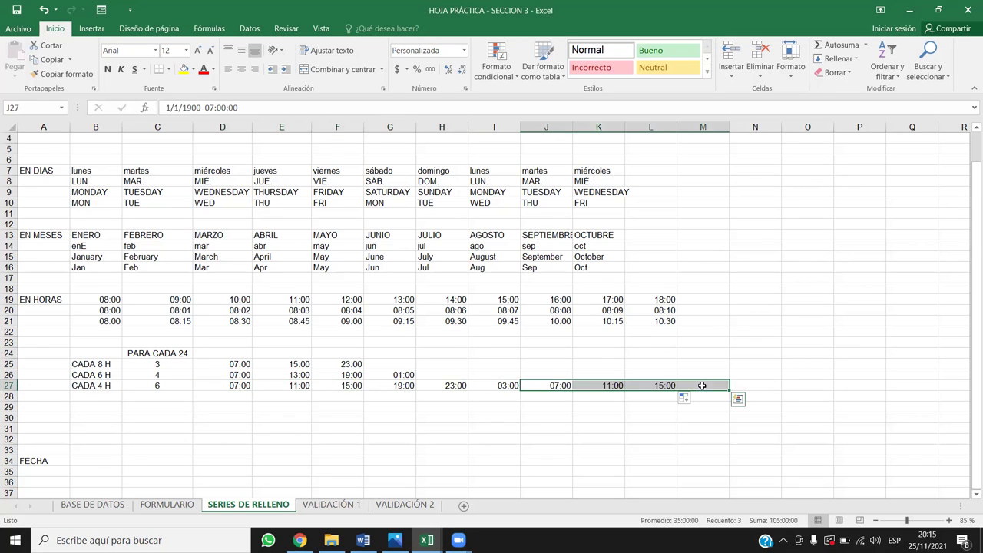
{"action": "key", "text": "Delete"}
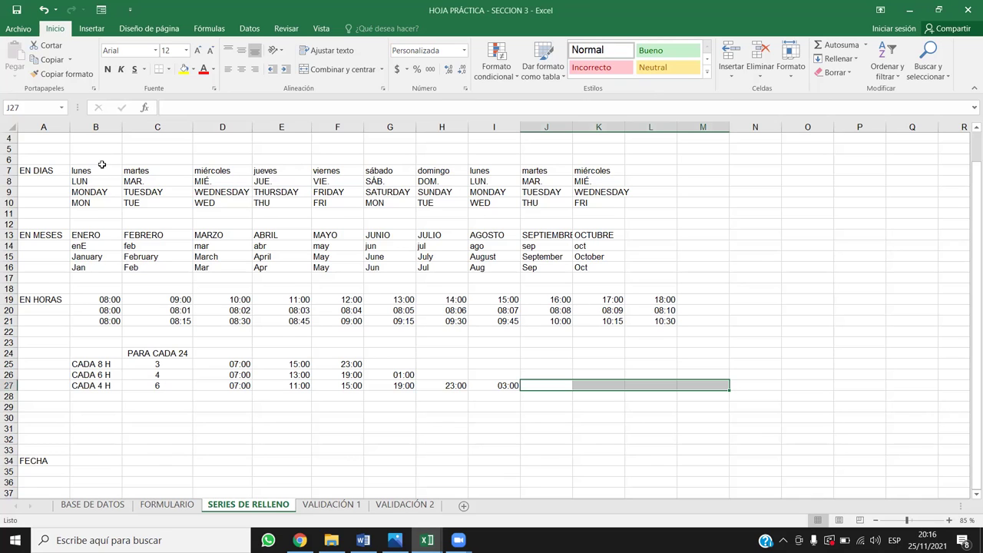
{"action": "left_click", "coordinate": [469, 394]}
{"action": "left_click", "coordinate": [98, 398]}
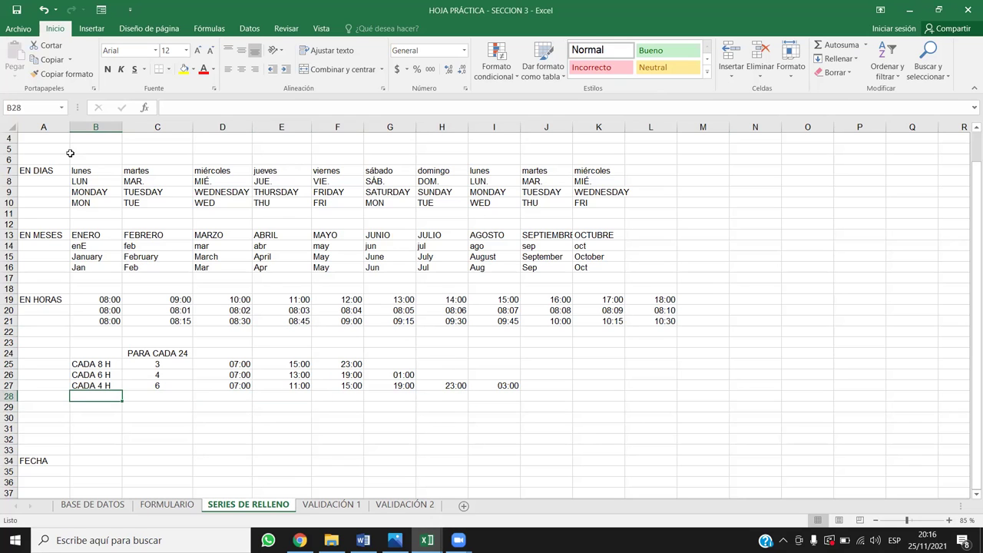
From Excel Options > Advanced, open Modificar listas personalizadas to show the day and month lists
{"action": "left_click", "coordinate": [21, 31]}
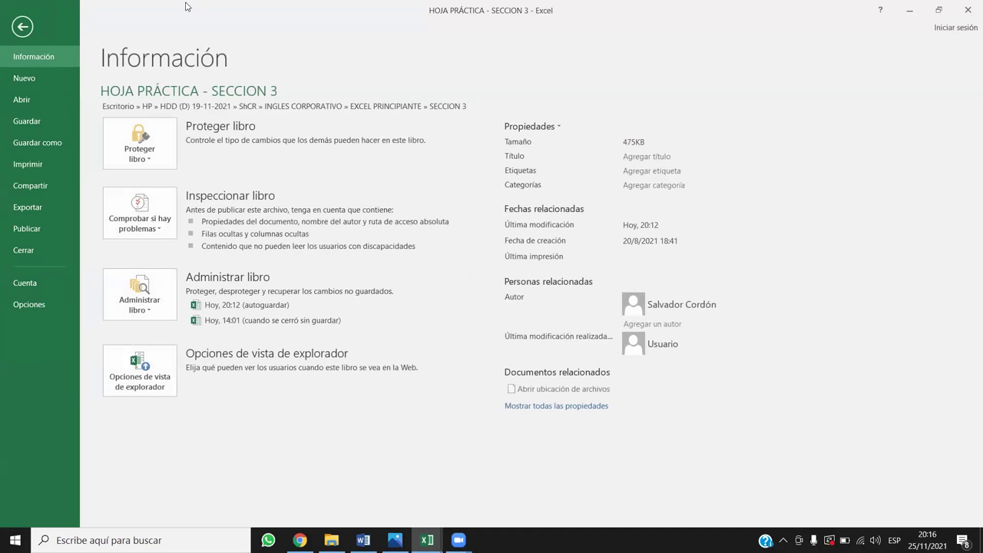
{"action": "left_click", "coordinate": [29, 305]}
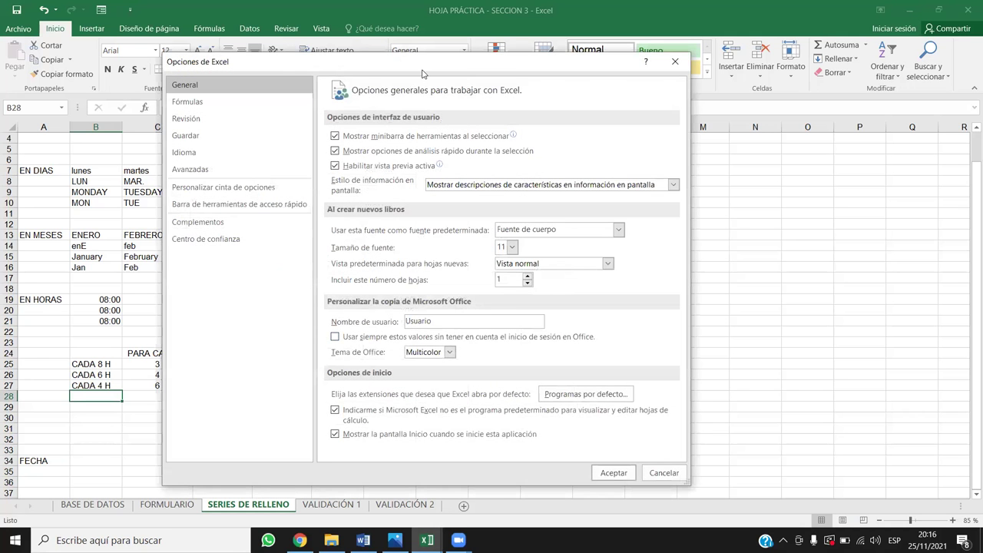
{"action": "left_click_drag", "start_coordinate": [423, 73], "coordinate": [557, 57]}
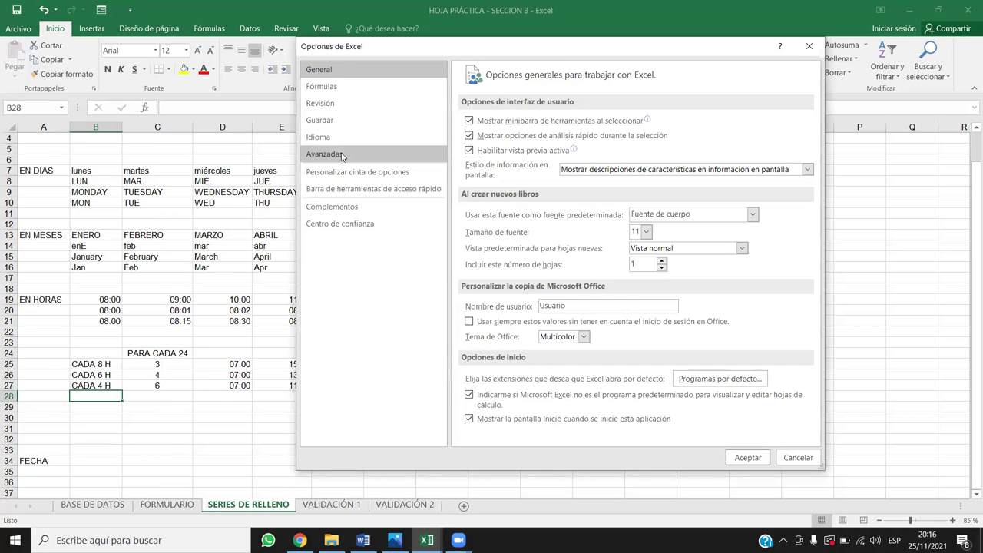
{"action": "left_click", "coordinate": [343, 156]}
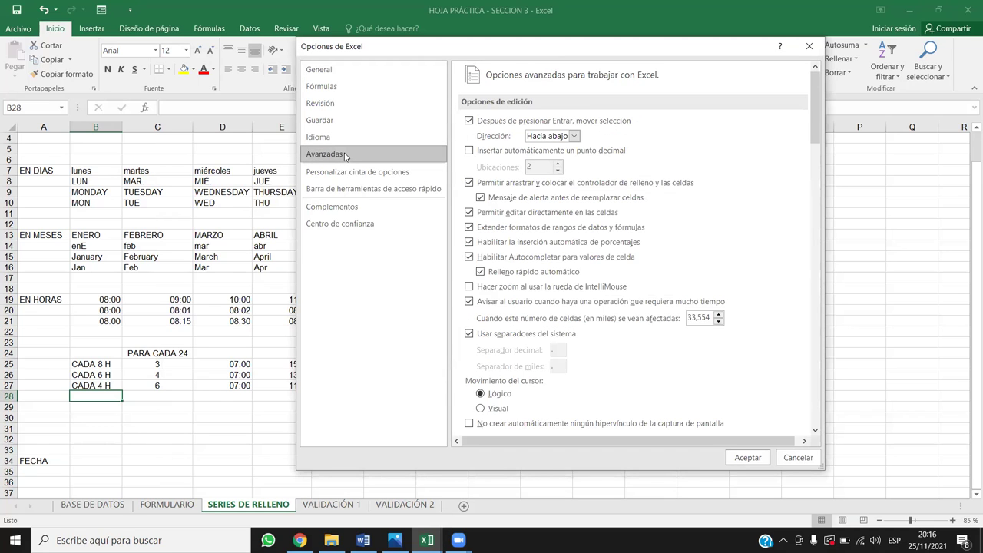
{"action": "left_click_drag", "start_coordinate": [816, 115], "coordinate": [816, 403]}
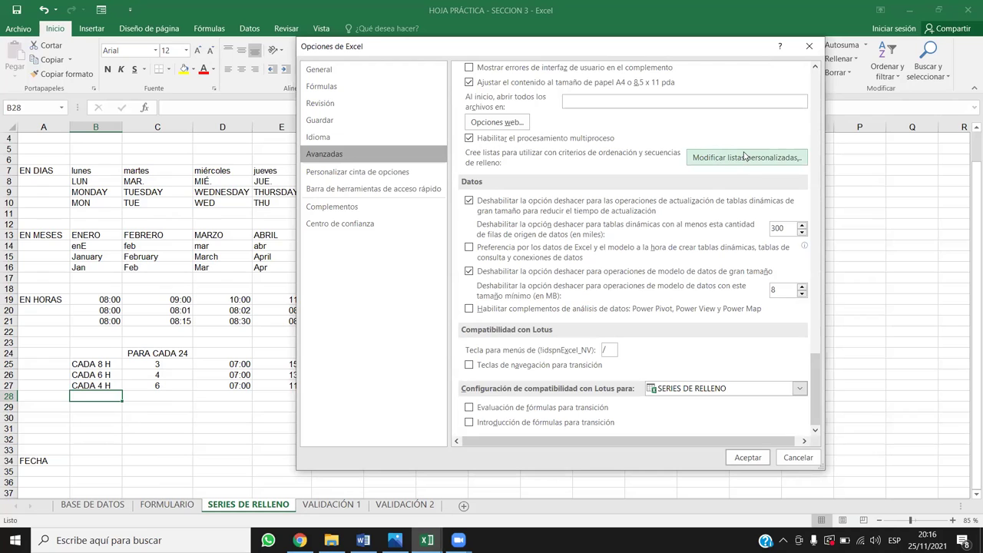
{"action": "scroll", "coordinate": [730, 190], "scroll_direction": "up", "scroll_amount": 1}
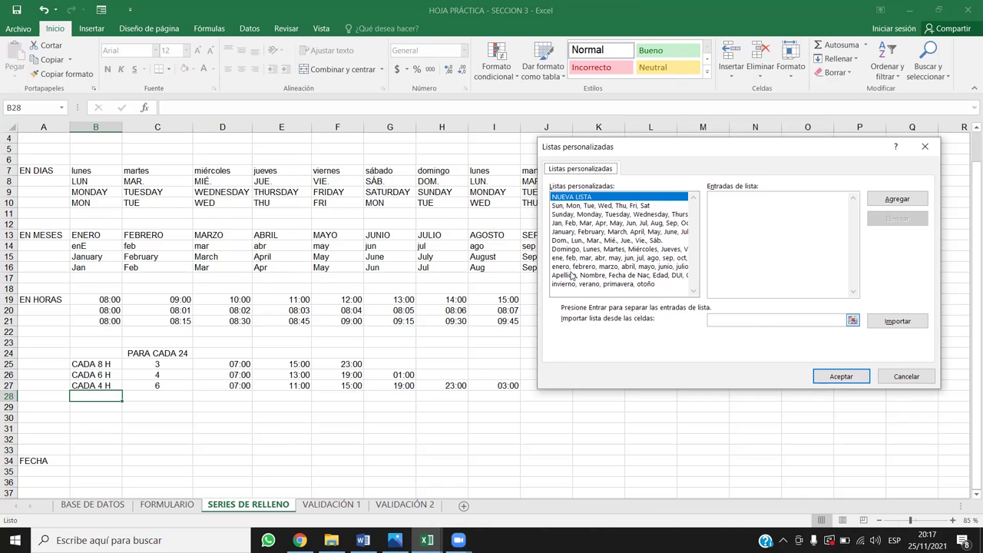
{"action": "left_click", "coordinate": [573, 275]}
{"action": "left_click", "coordinate": [898, 219]}
{"action": "left_click", "coordinate": [466, 305]}
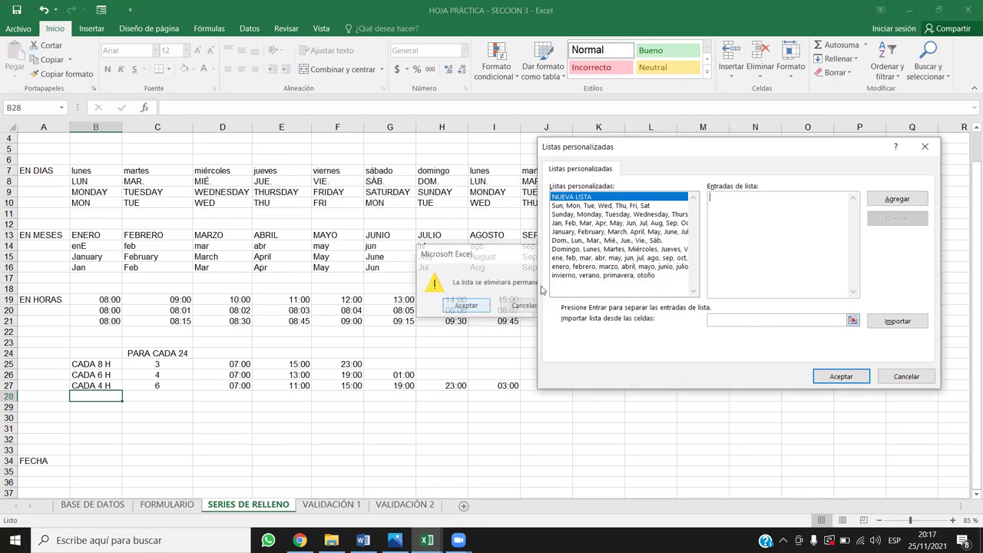
{"action": "left_click", "coordinate": [595, 275]}
{"action": "left_click", "coordinate": [898, 219]}
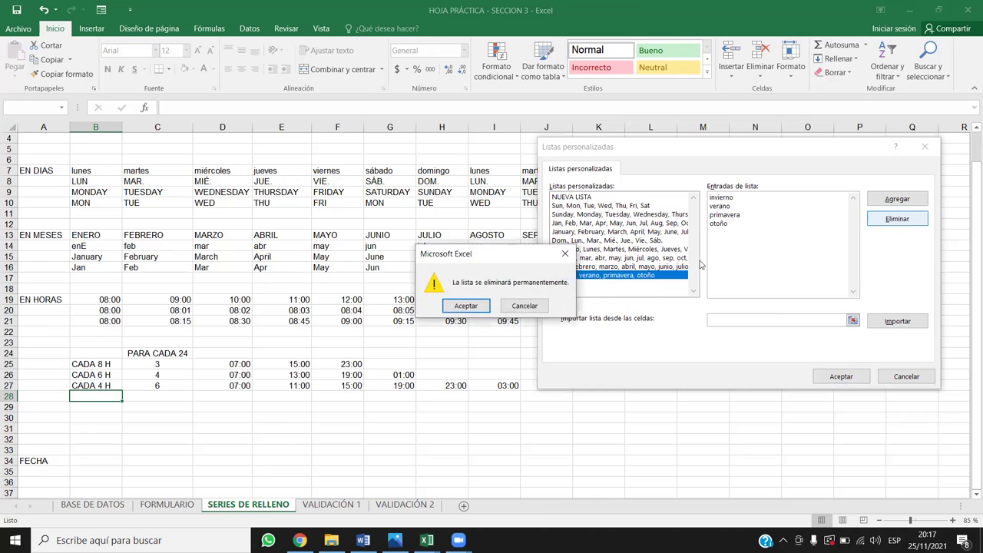
{"action": "left_click", "coordinate": [466, 306]}
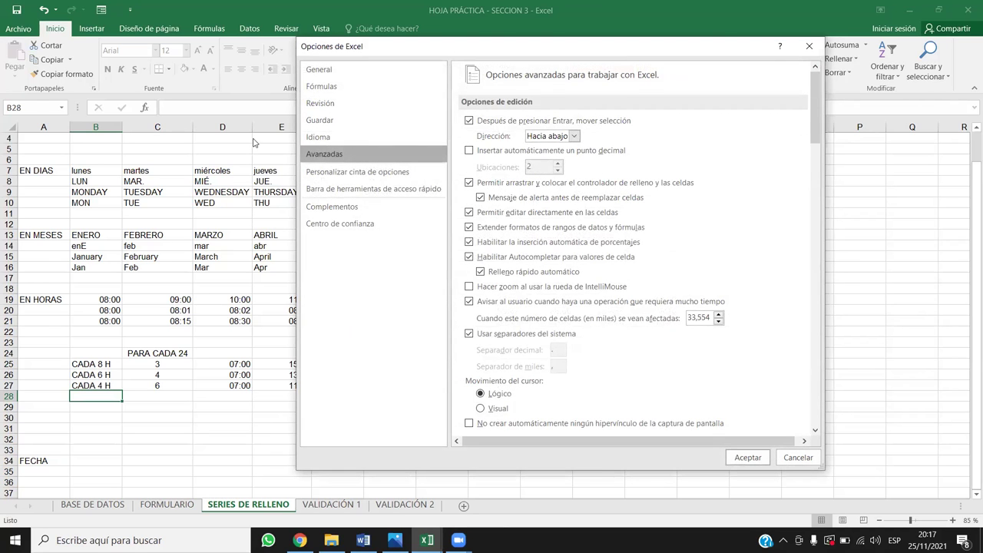
{"action": "left_click", "coordinate": [809, 5]}
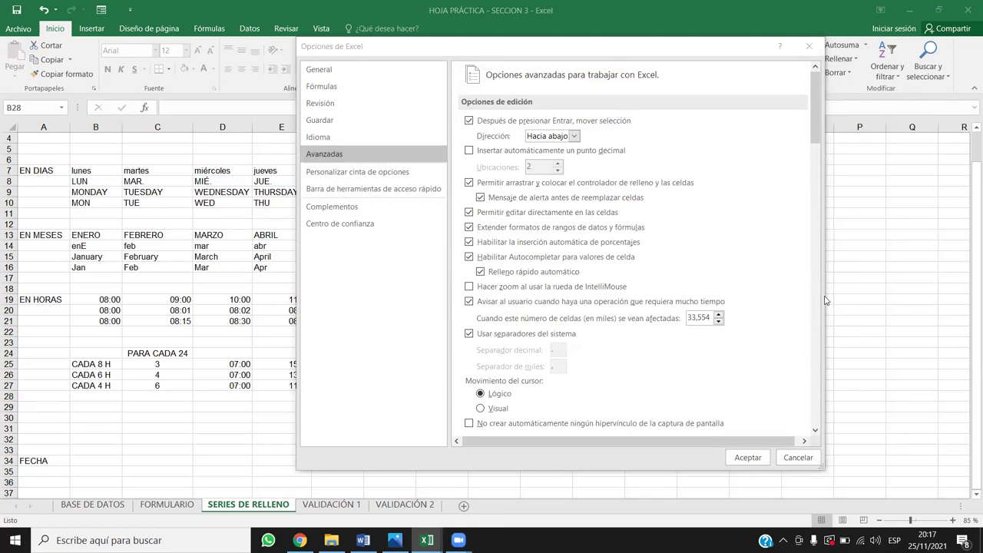
{"action": "scroll", "coordinate": [769, 230], "scroll_direction": "down", "scroll_amount": 20}
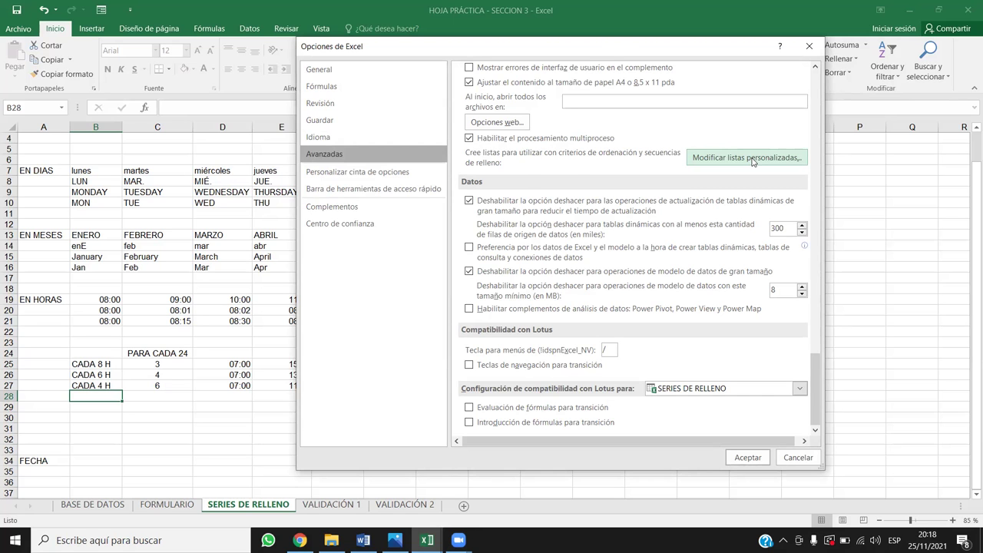
{"action": "left_click", "coordinate": [754, 162]}
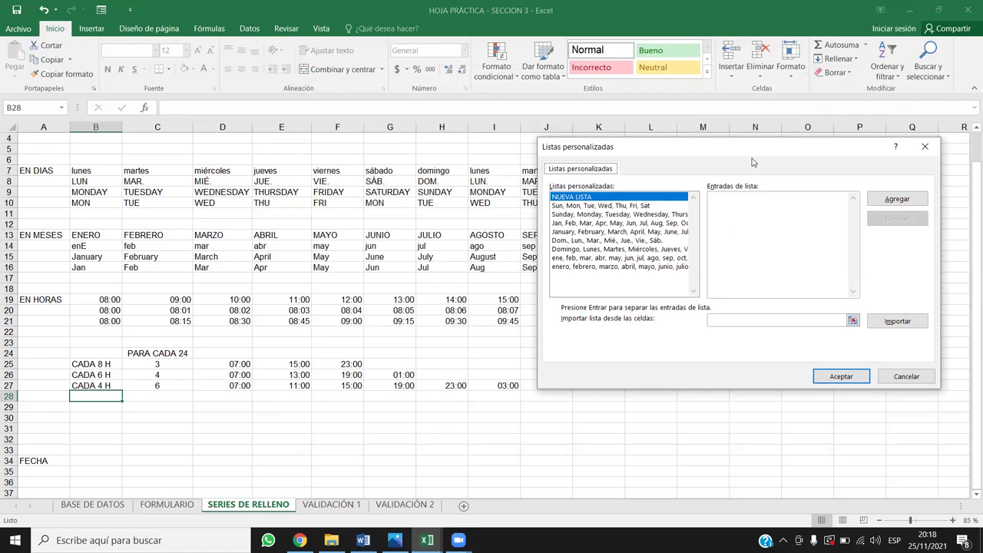
{"action": "left_click", "coordinate": [925, 146]}
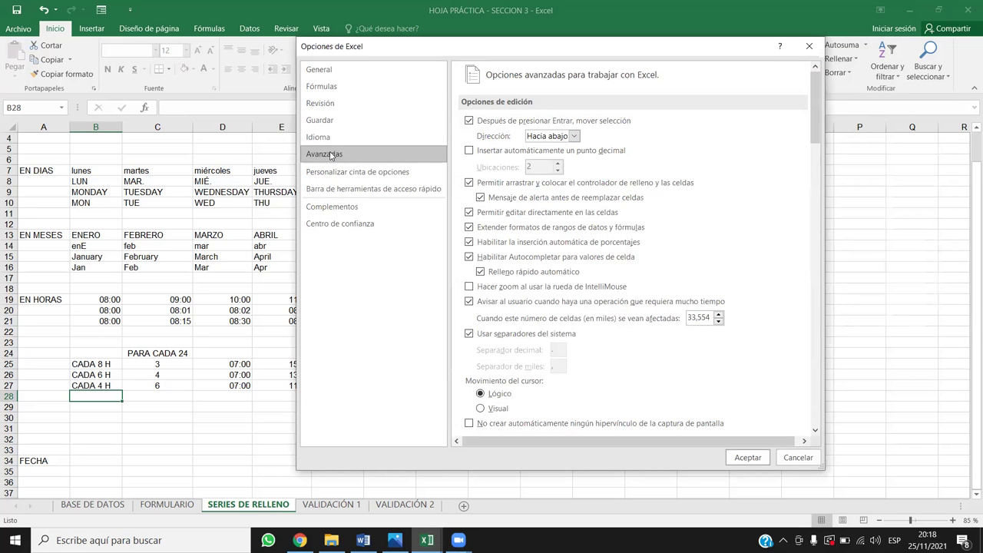
{"action": "left_click_drag", "start_coordinate": [816, 115], "coordinate": [814, 423]}
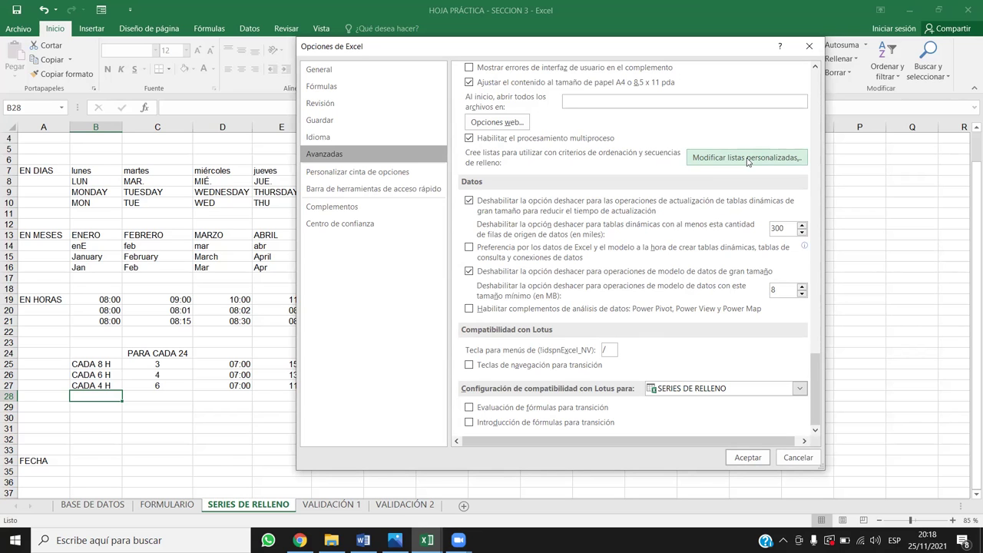
{"action": "left_click", "coordinate": [748, 159]}
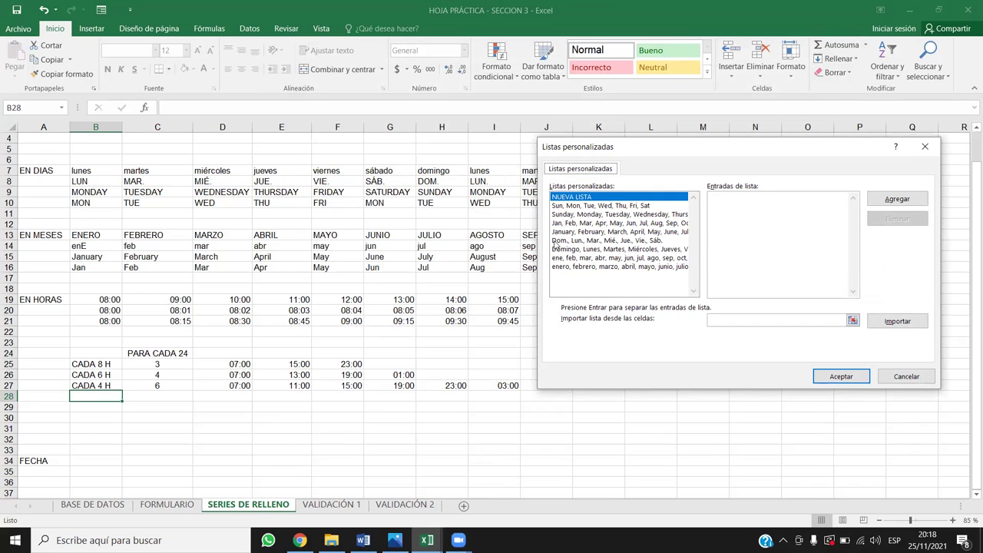
{"action": "left_click", "coordinate": [925, 146]}
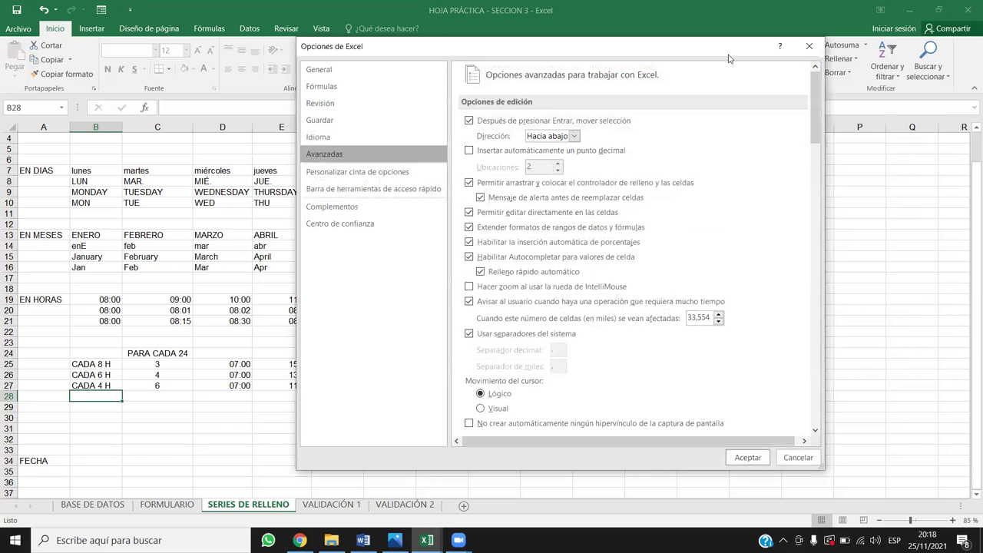
{"action": "key", "text": "Escape"}
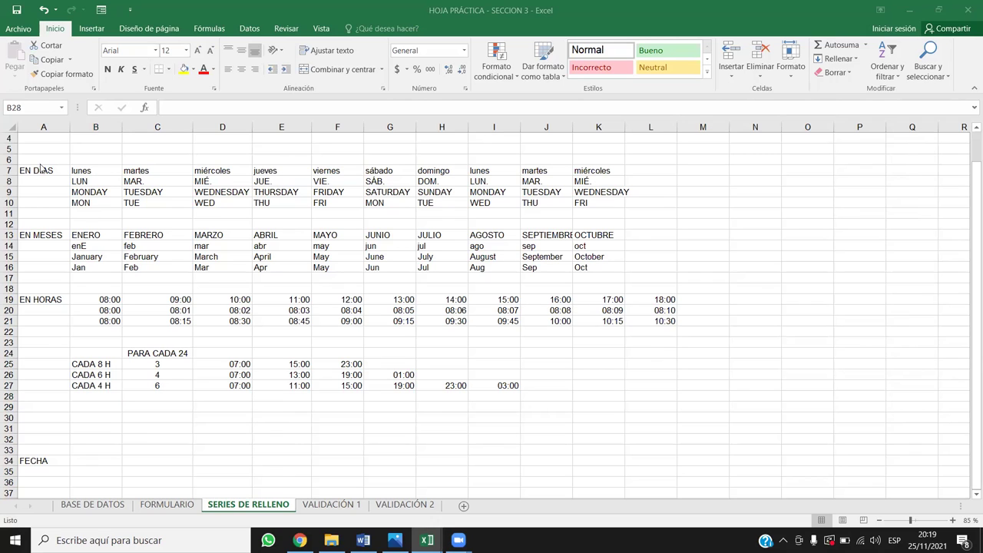
Delete the four empty rows 29–32 so the FECHA label moves up to A30
{"action": "left_click", "coordinate": [107, 192]}
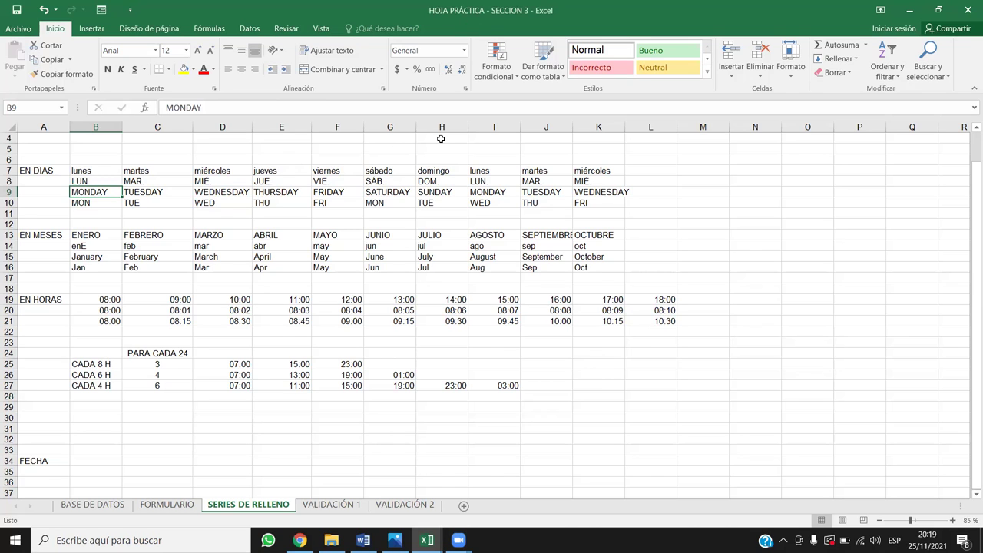
{"action": "left_click", "coordinate": [319, 257]}
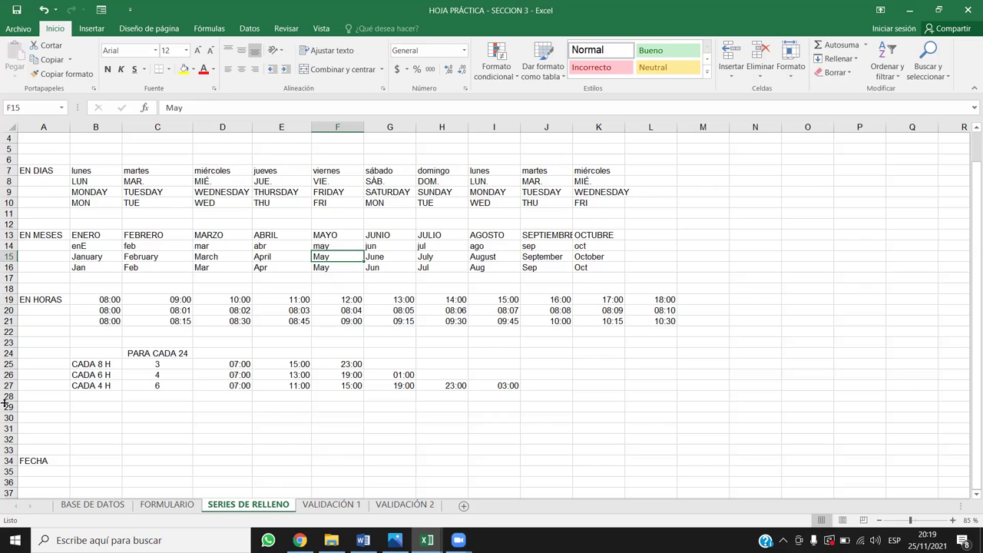
{"action": "left_click_drag", "start_coordinate": [7, 406], "coordinate": [7, 439]}
{"action": "key", "text": "ctrl+minus"}
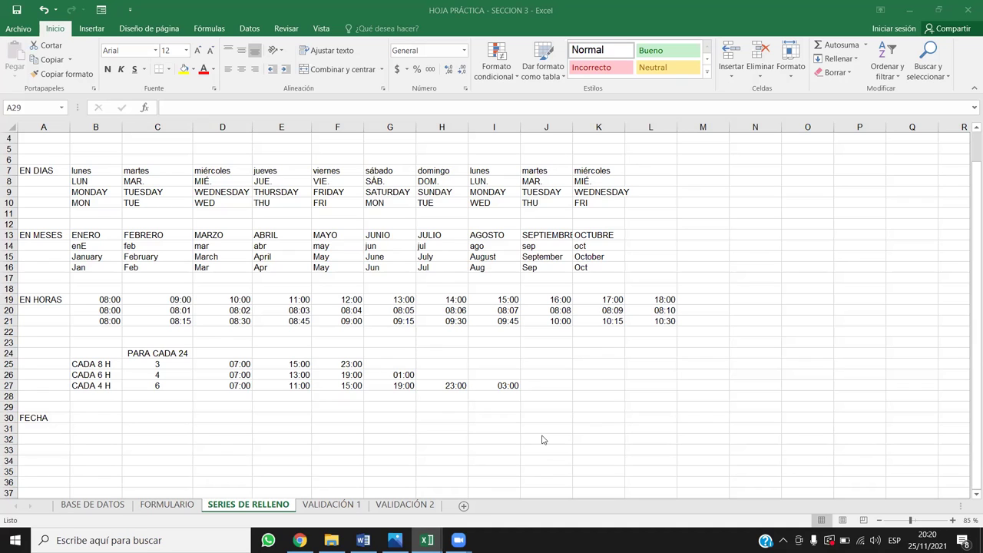
{"action": "left_click", "coordinate": [103, 416]}
Enter 25/11/2021 in B30 and fill a daily date series through 6/12/2021 in M30
{"action": "left_click", "coordinate": [103, 416]}
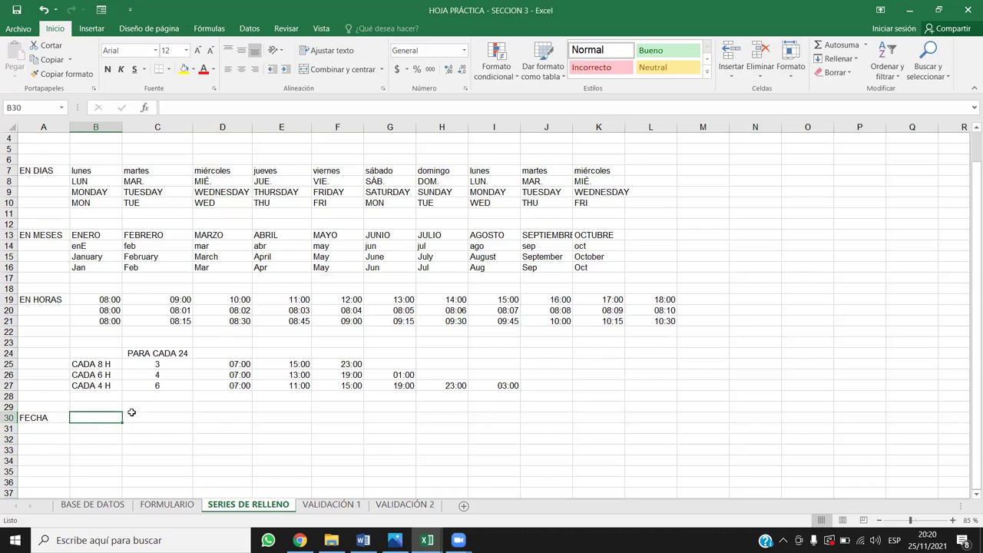
{"action": "type", "text": "25/"}
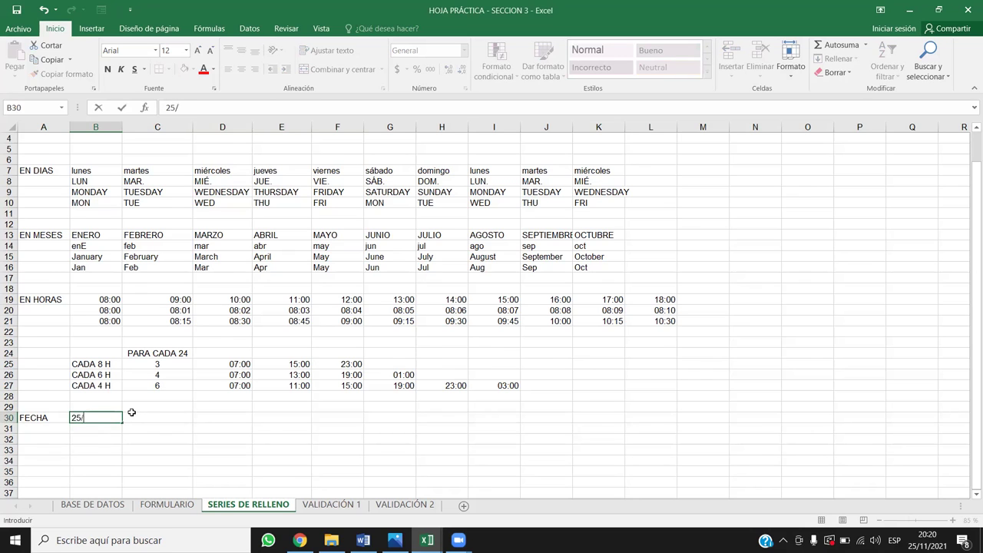
{"action": "type", "text": "11/2021"}
{"action": "key", "text": "Return"}
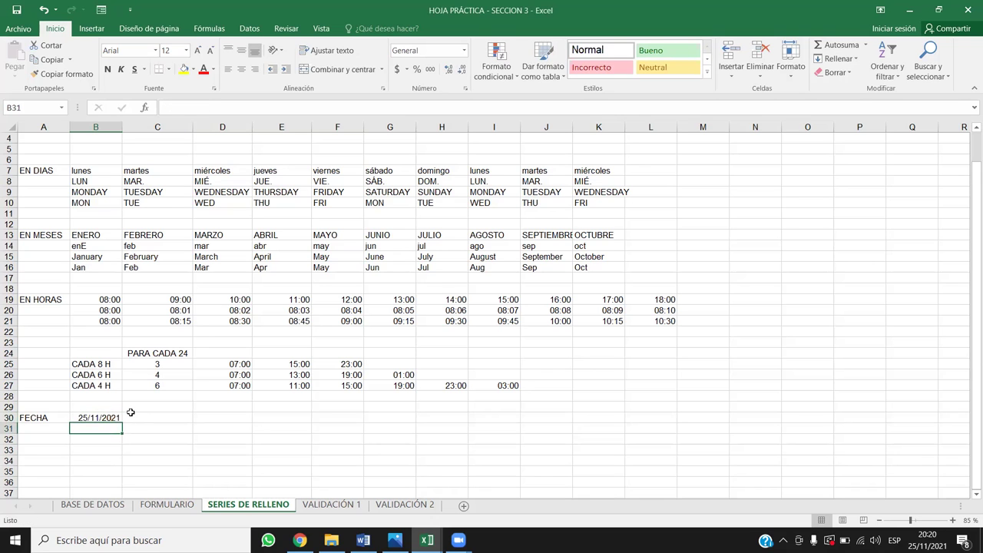
{"action": "left_click", "coordinate": [101, 413]}
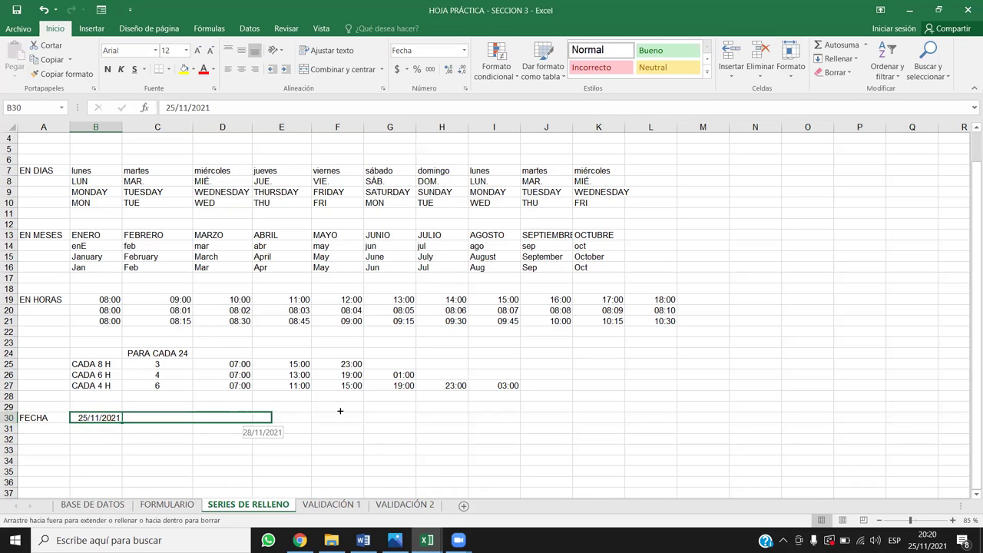
{"action": "left_click_drag", "start_coordinate": [120, 423], "coordinate": [726, 419]}
{"action": "scroll", "coordinate": [659, 341], "scroll_direction": "down", "scroll_amount": 3}
{"action": "scroll", "coordinate": [660, 341], "scroll_direction": "down", "scroll_amount": 1}
{"action": "scroll", "coordinate": [661, 341], "scroll_direction": "down", "scroll_amount": 2}
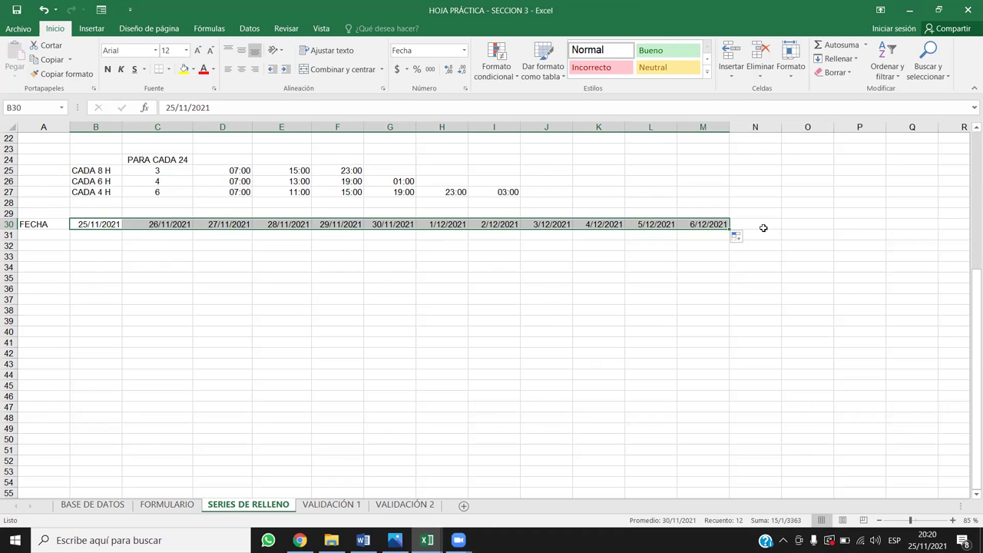
Switch the row 30 date fill to step by months, then reopen Auto Fill Options to step by years
{"action": "left_click", "coordinate": [743, 243]}
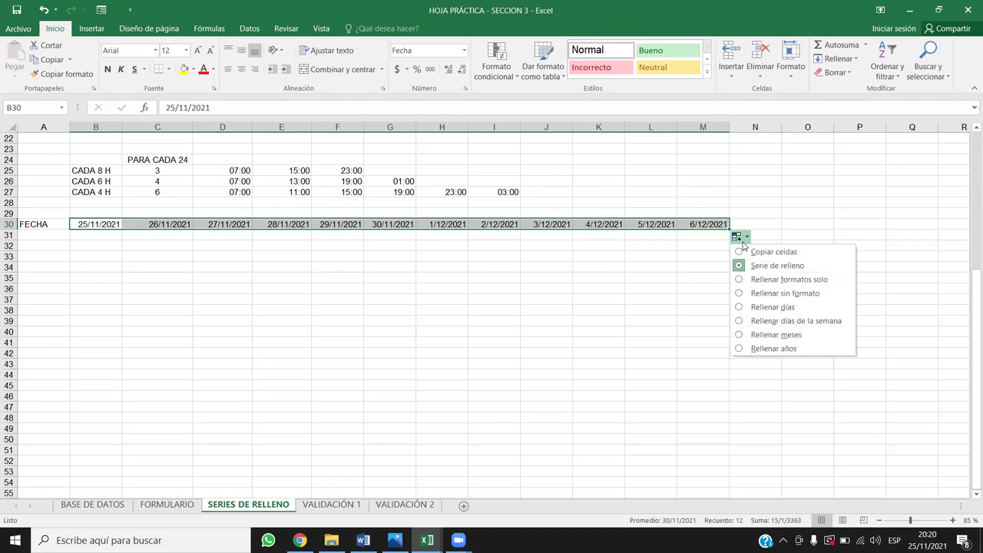
{"action": "left_click", "coordinate": [770, 334]}
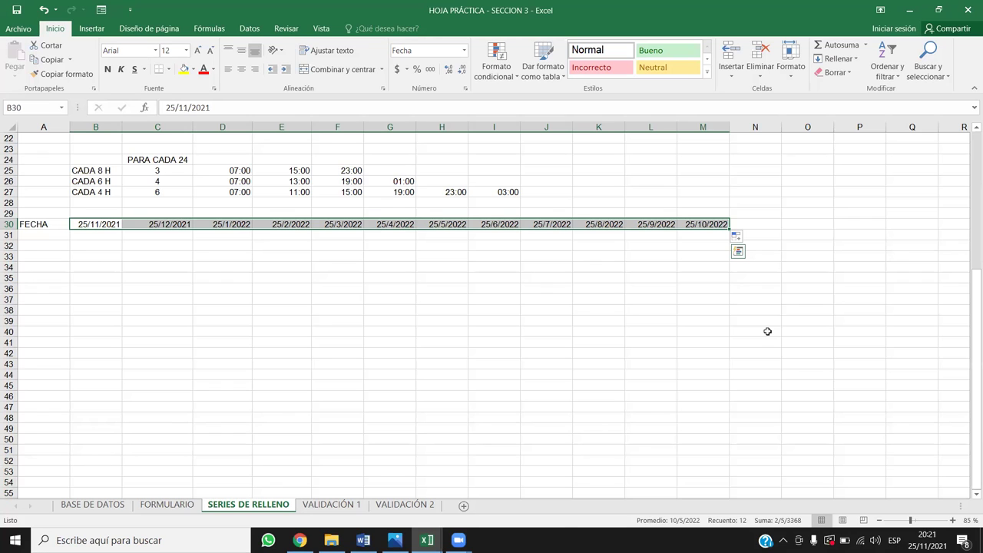
{"action": "left_click", "coordinate": [741, 238]}
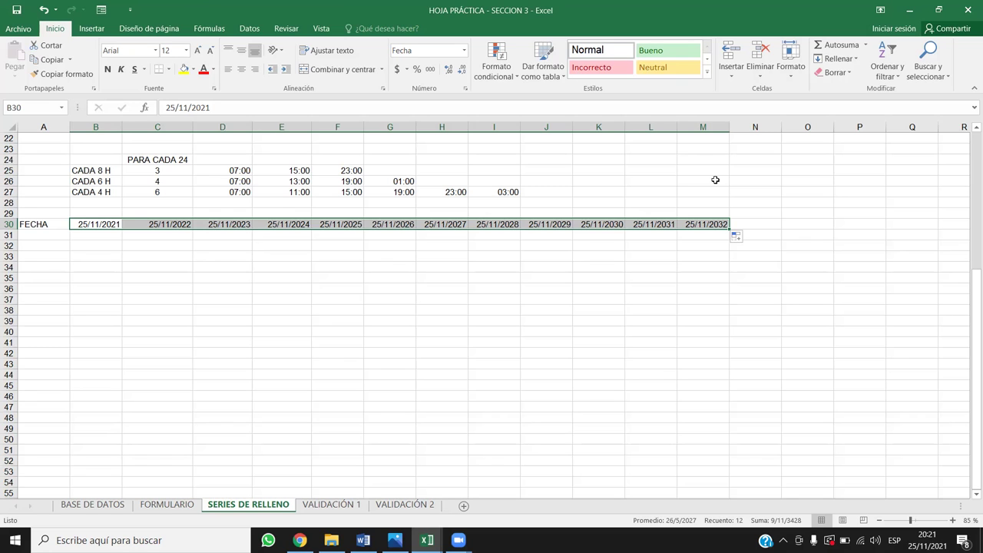
Make the row 30 dates weekdays only, 25/11/2021 to 10/12/2021, then select B33
{"action": "left_click", "coordinate": [736, 237]}
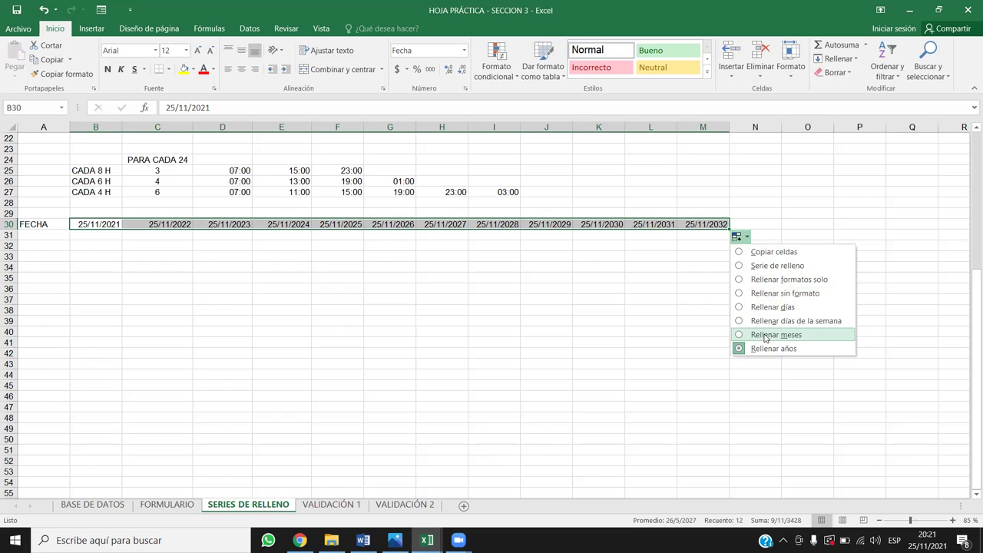
{"action": "left_click", "coordinate": [759, 322]}
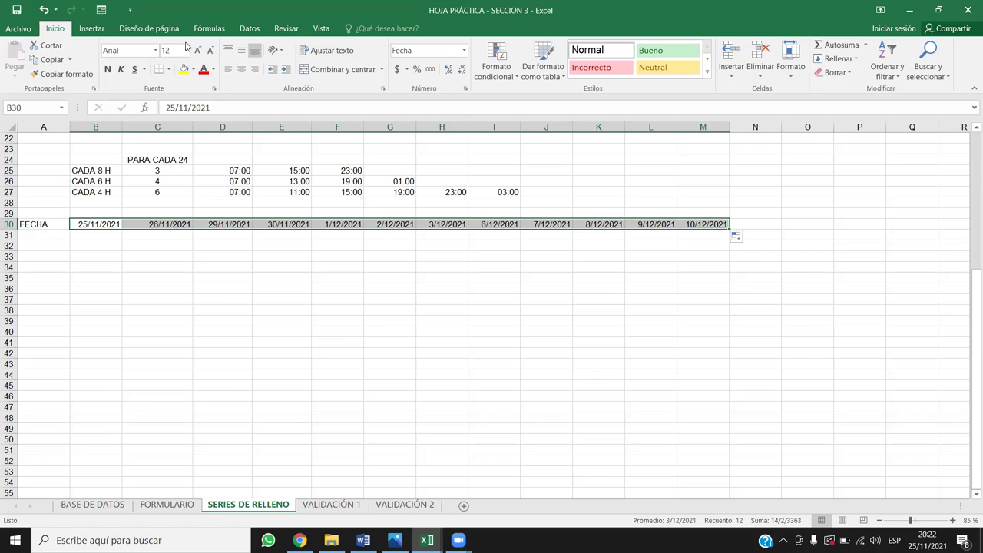
{"action": "left_click", "coordinate": [111, 259]}
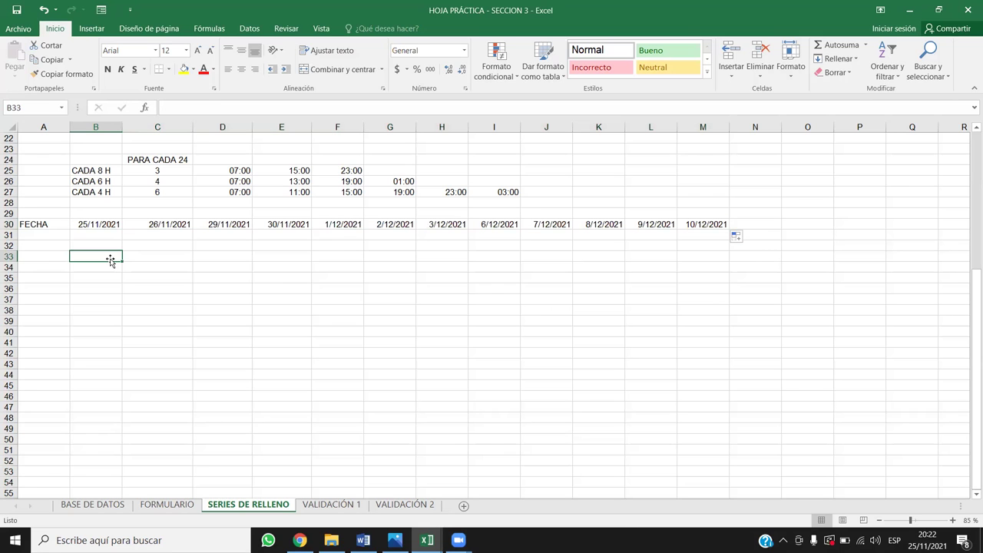
Enter the date 25/11/2021 in cell B33
{"action": "type", "text": "25/11/2021"}
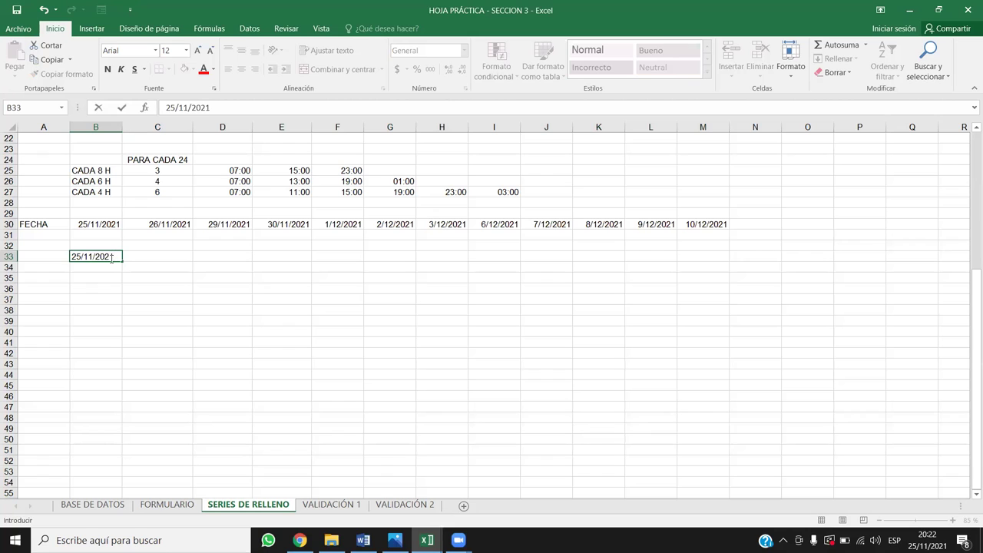
{"action": "key", "text": "Return"}
{"action": "left_click", "coordinate": [111, 259]}
{"action": "key", "text": "Right"}
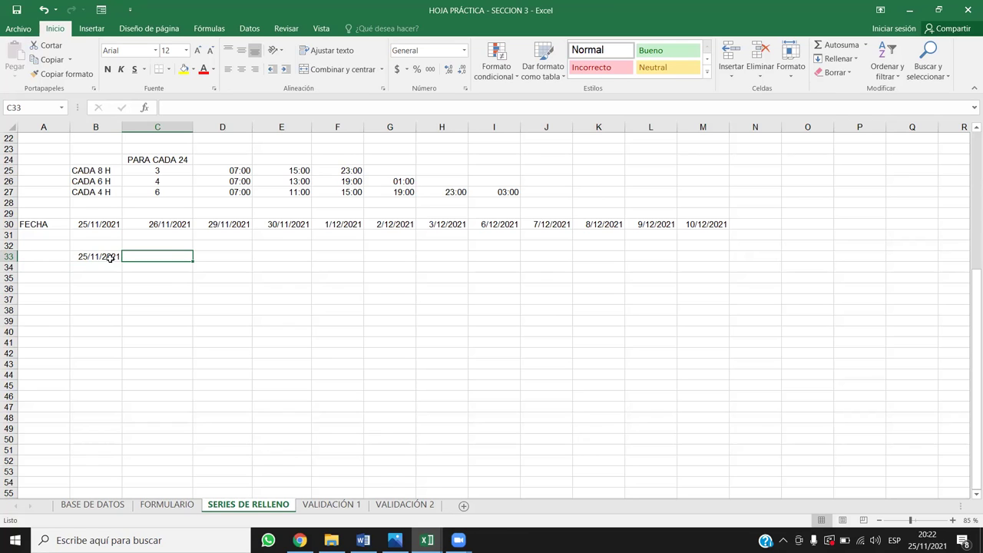
Select B33:M33 and set up a Series date fill with an increment of 45
{"action": "left_click", "coordinate": [111, 258]}
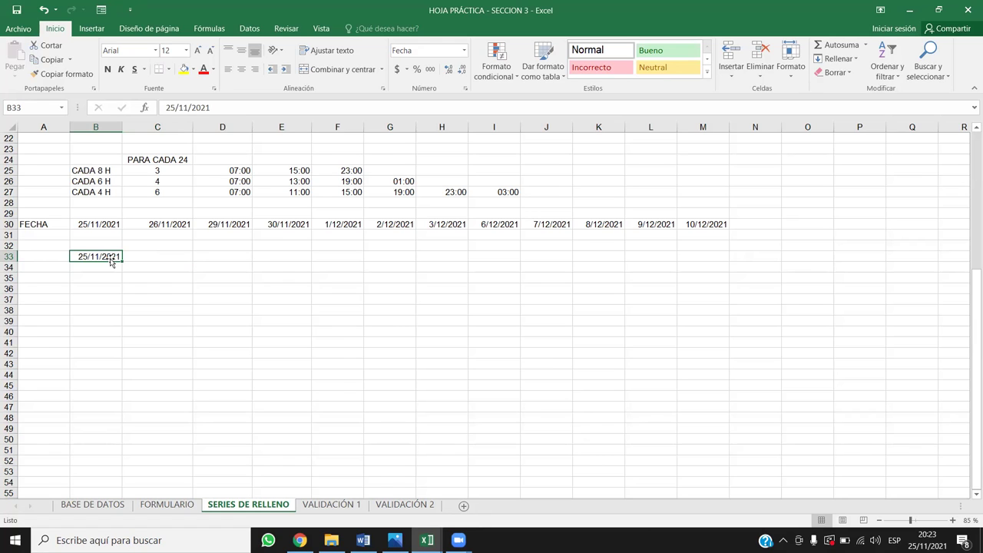
{"action": "left_click_drag", "start_coordinate": [110, 261], "coordinate": [154, 258]}
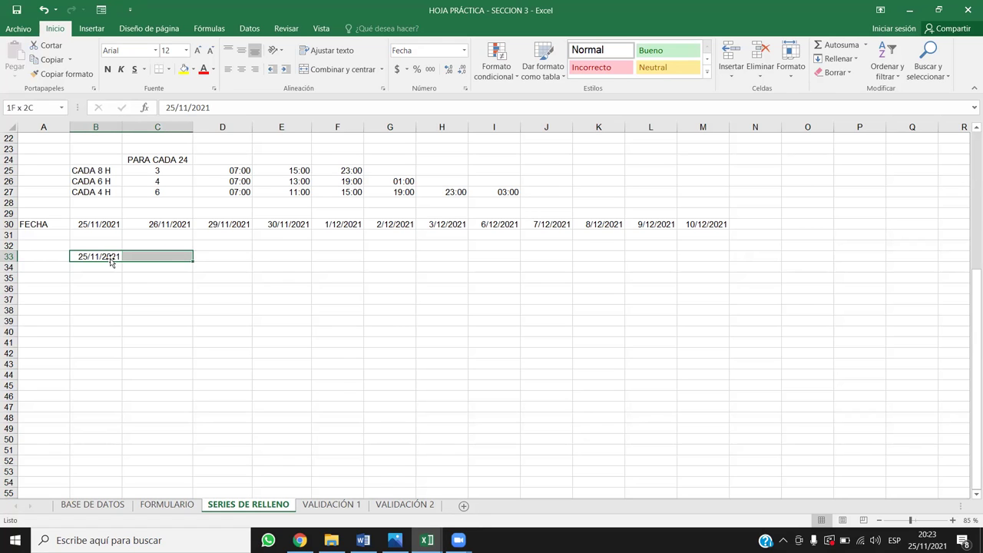
{"action": "key", "text": "shift+Right"}
{"action": "key", "text": "shift+Right"}
{"action": "key", "text": "shift+Right"}
{"action": "key", "text": "shift+Right"}
{"action": "key", "text": "shift+Right"}
{"action": "key", "text": "shift+Right"}
{"action": "key", "text": "shift+Right"}
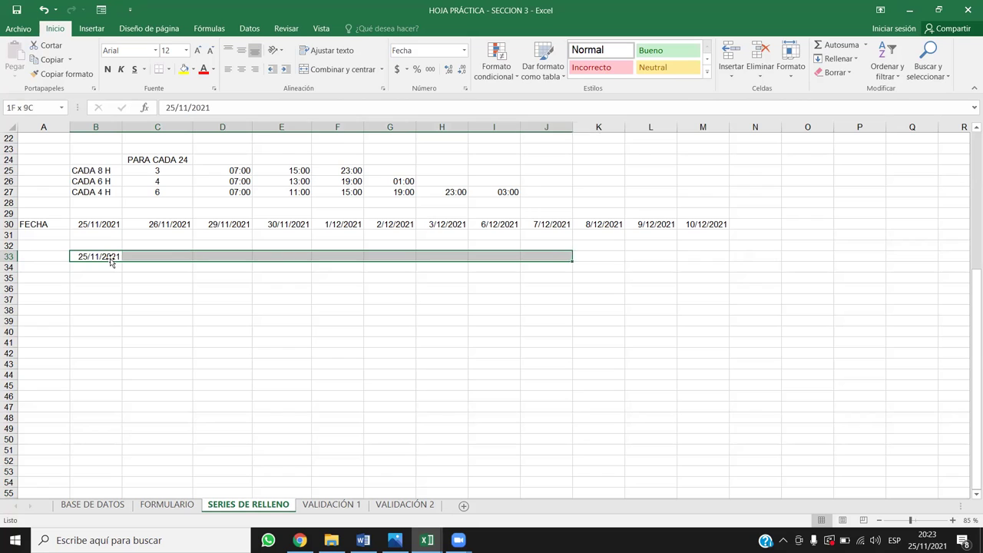
{"action": "key", "text": "shift+Right"}
{"action": "key", "text": "shift+Right"}
{"action": "key", "text": "shift+Right"}
{"action": "left_click_drag", "start_coordinate": [110, 262], "coordinate": [110, 259]}
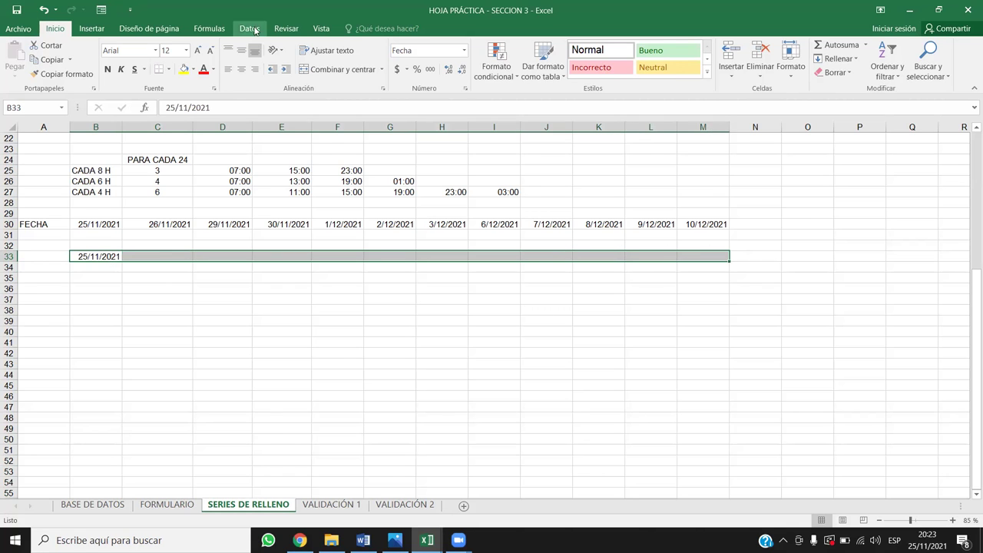
{"action": "left_click", "coordinate": [839, 59]}
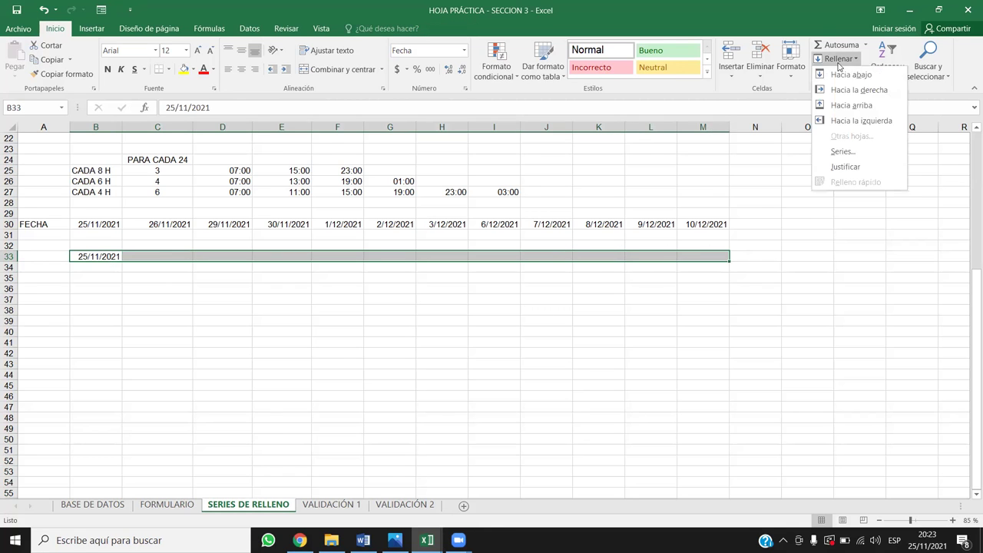
{"action": "left_click", "coordinate": [829, 159]}
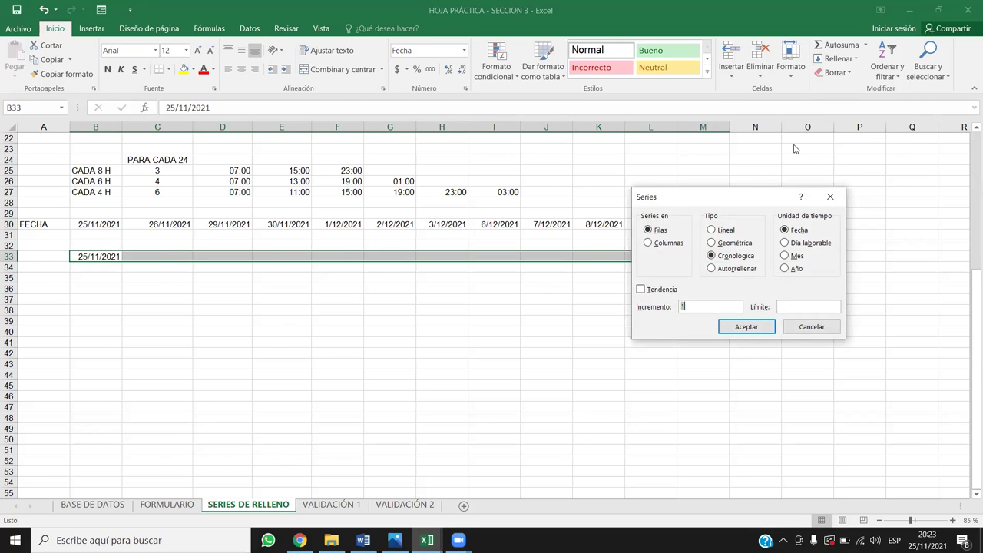
{"action": "key", "text": "BackSpace"}
{"action": "type", "text": "45"}
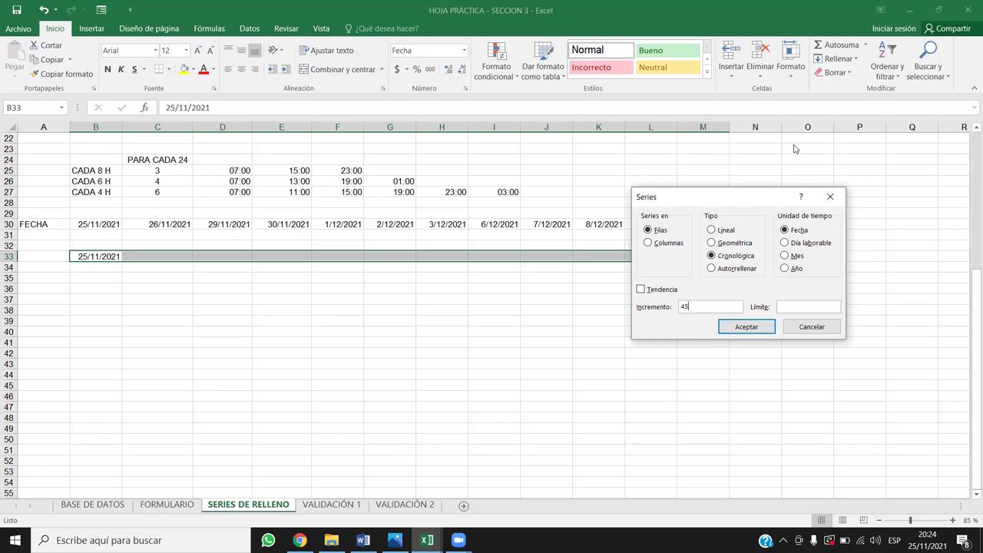
Confirm the 45-day date series for row 33, then launch Windows Calculator
{"action": "key", "text": "Return"}
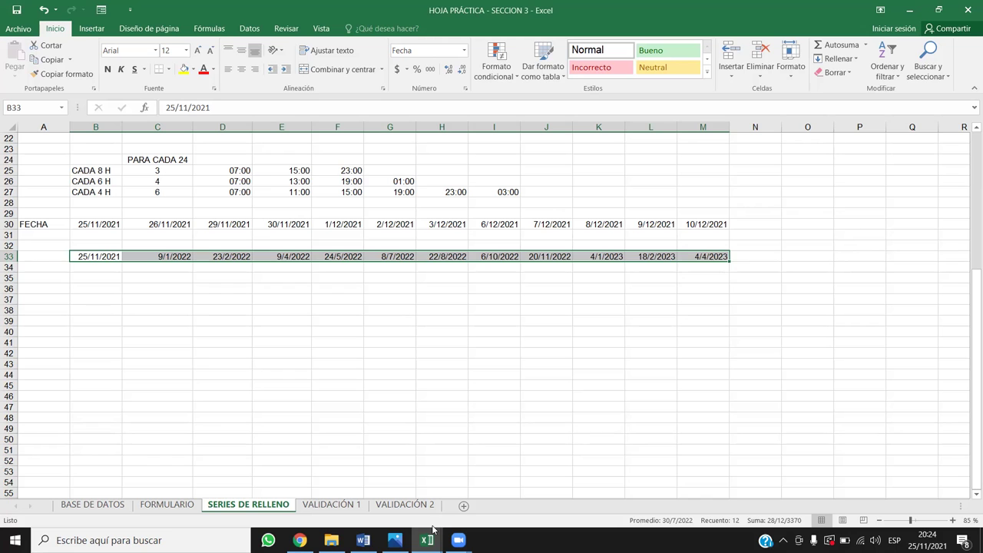
{"action": "left_click", "coordinate": [239, 540]}
{"action": "type", "text": "ca"}
{"action": "left_click", "coordinate": [110, 201]}
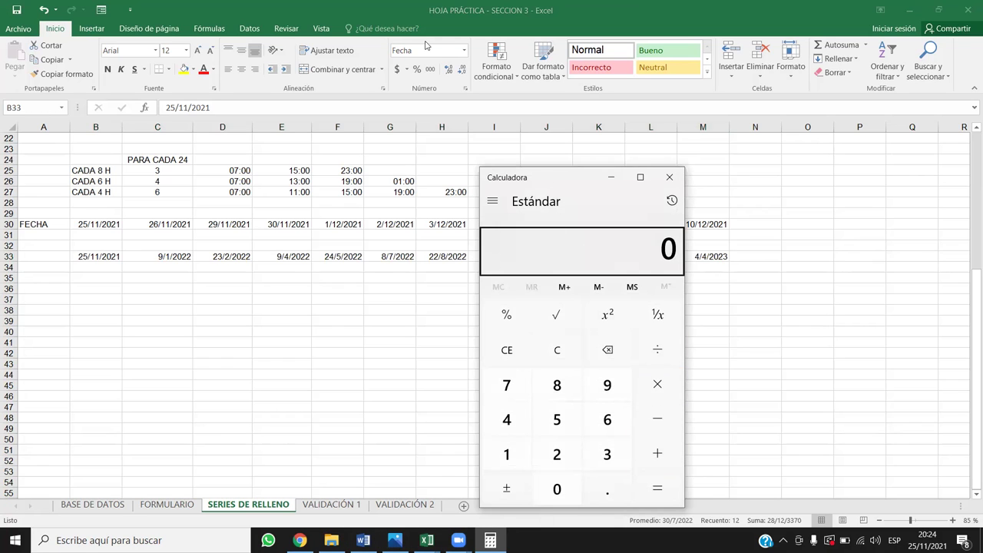
Compute 31 − 25, add 9, then add 31 in Calculator to reach 46
{"action": "left_click", "coordinate": [646, 230]}
{"action": "type", "text": "31-25"}
{"action": "key", "text": "Return"}
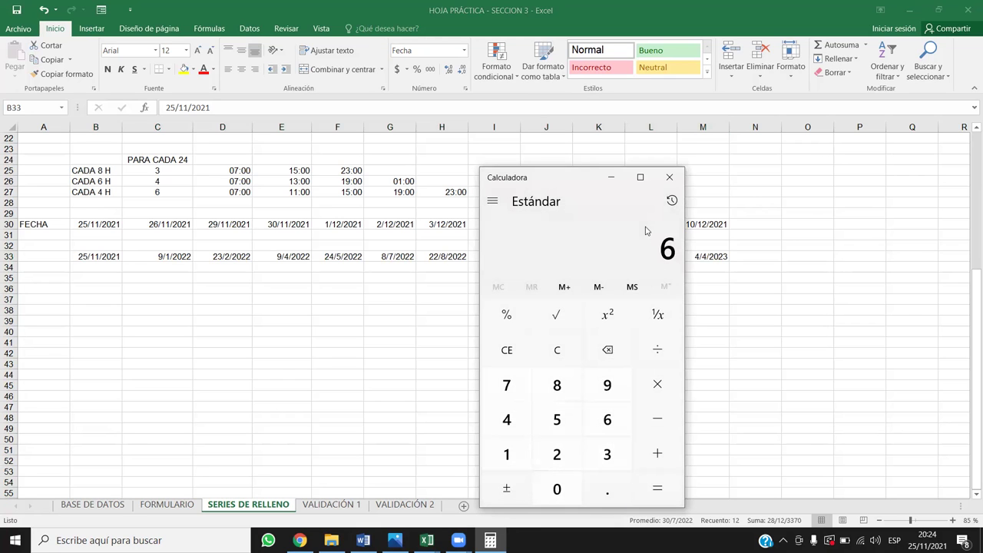
{"action": "type", "text": "+9"}
{"action": "key", "text": "Return"}
{"action": "type", "text": "+31"}
{"action": "key", "text": "Return"}
Close Calculator and enter the date 31/10/2021 in B36
{"action": "left_click", "coordinate": [669, 177]}
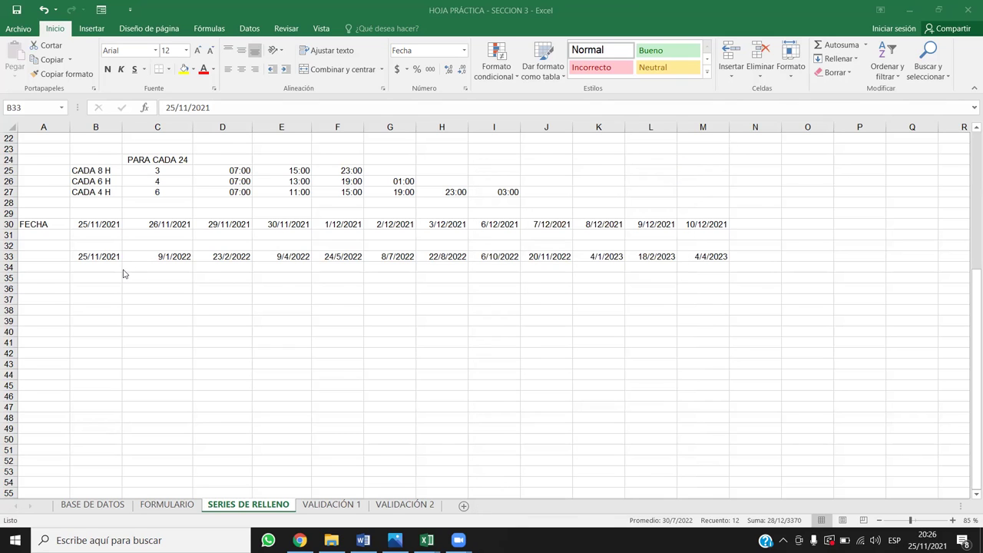
{"action": "left_click", "coordinate": [107, 288]}
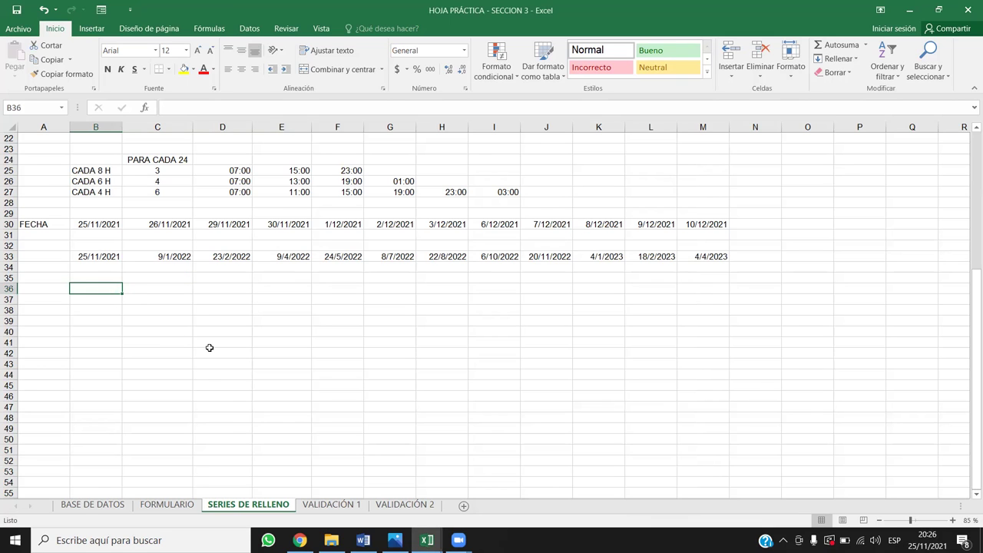
{"action": "type", "text": "31/10/2021"}
{"action": "key", "text": "Return"}
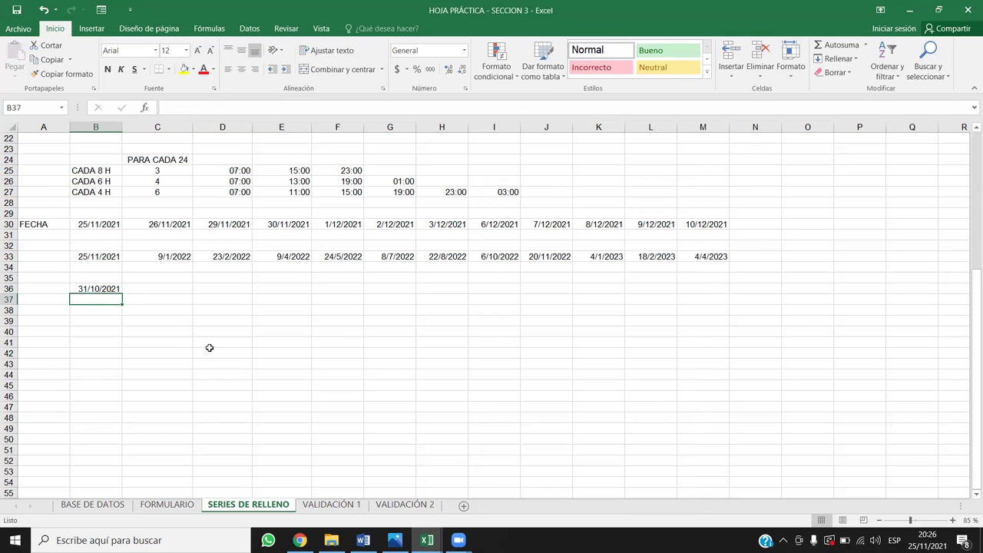
Fill B36 across to L36 stepping by months (Rellenar meses), ending at 31/8/2022
{"action": "left_click", "coordinate": [105, 291]}
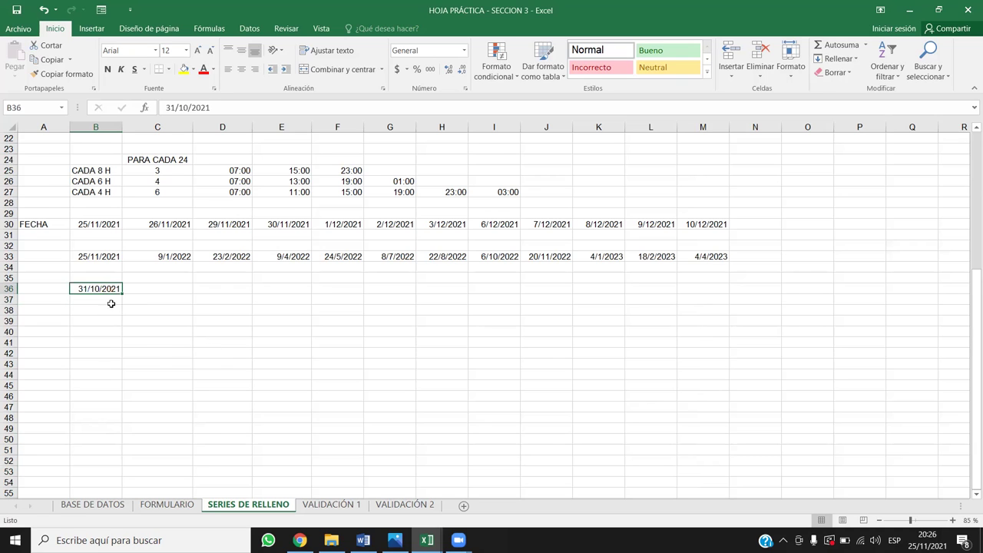
{"action": "mouse_move", "coordinate": [122, 293]}
{"action": "left_mouse_down"}
{"action": "mouse_move", "coordinate": [565, 266]}
{"action": "mouse_move", "coordinate": [696, 309]}
{"action": "left_mouse_up"}
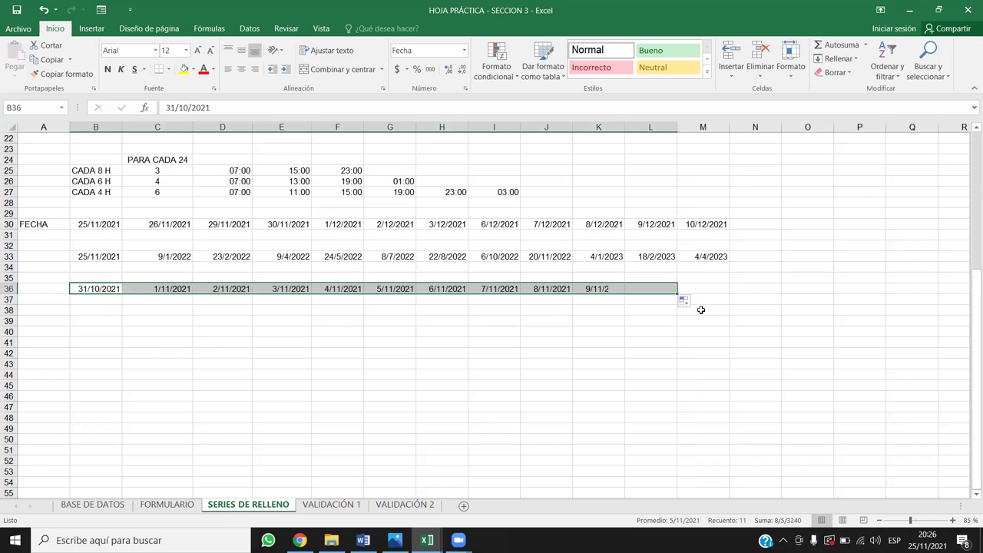
{"action": "left_click", "coordinate": [694, 302]}
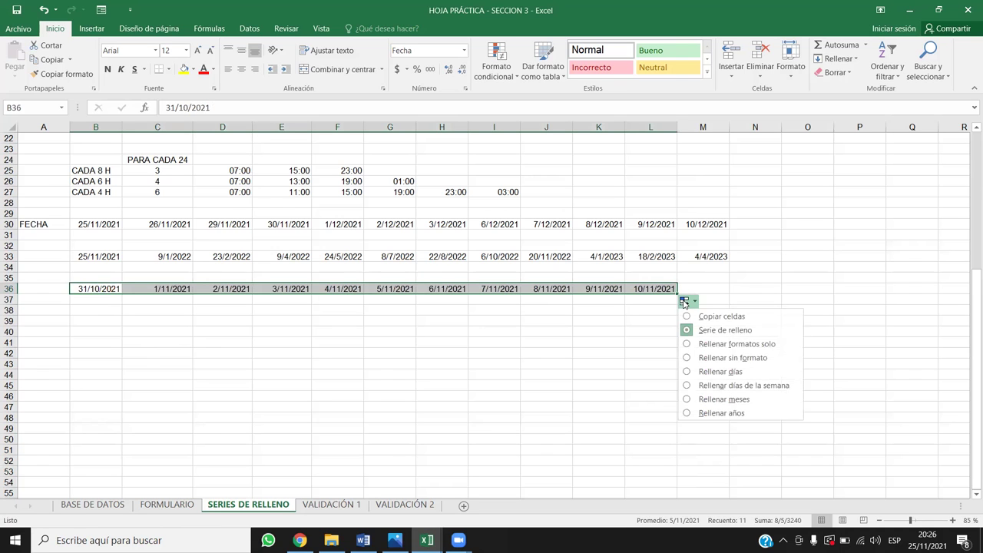
{"action": "left_click", "coordinate": [726, 404]}
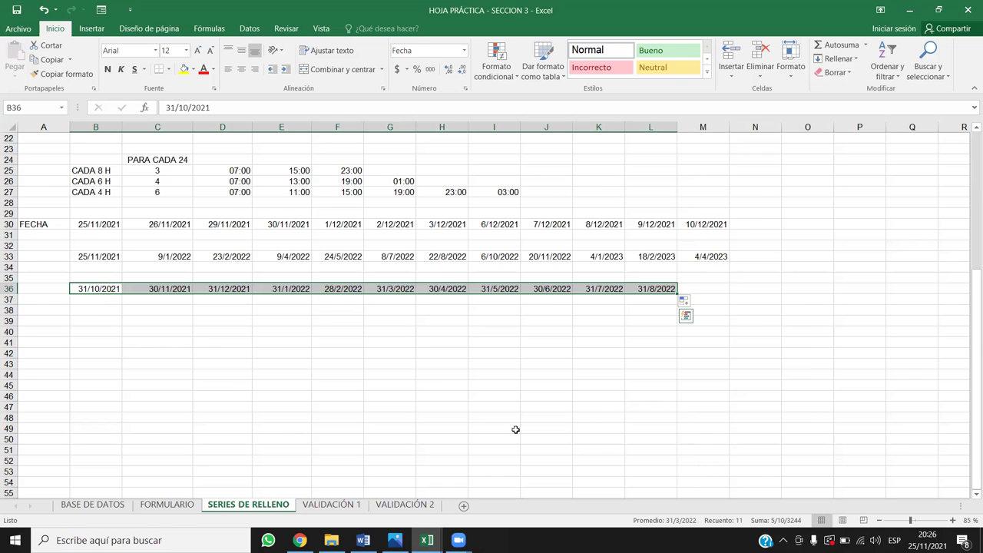
{"action": "key", "text": "Down"}
{"action": "key", "text": "Down"}
{"action": "key", "text": "Down"}
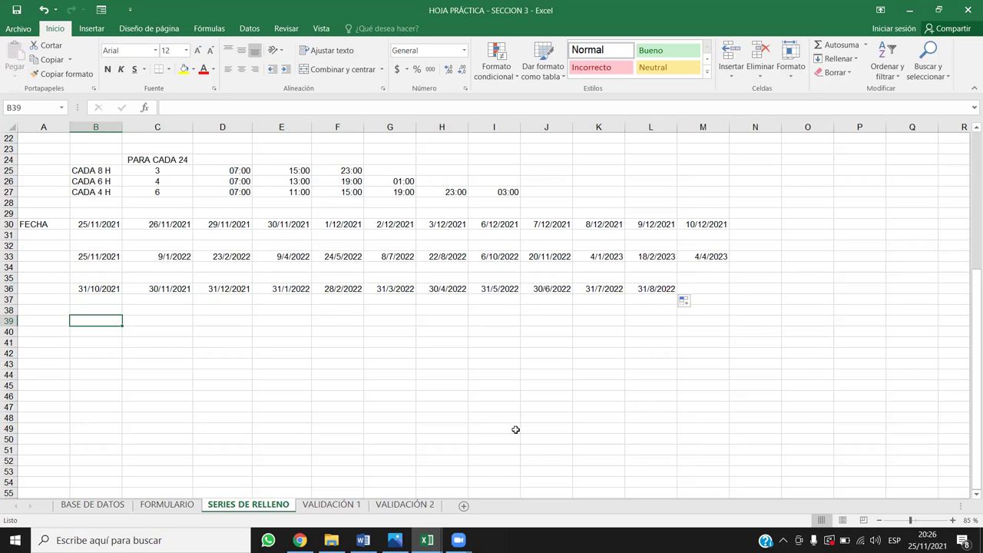
Enter 30/11/2021 in B39 and fill it to J39 by months (Rellenar meses)
{"action": "type", "text": "30/11/2021"}
{"action": "key", "text": "Return"}
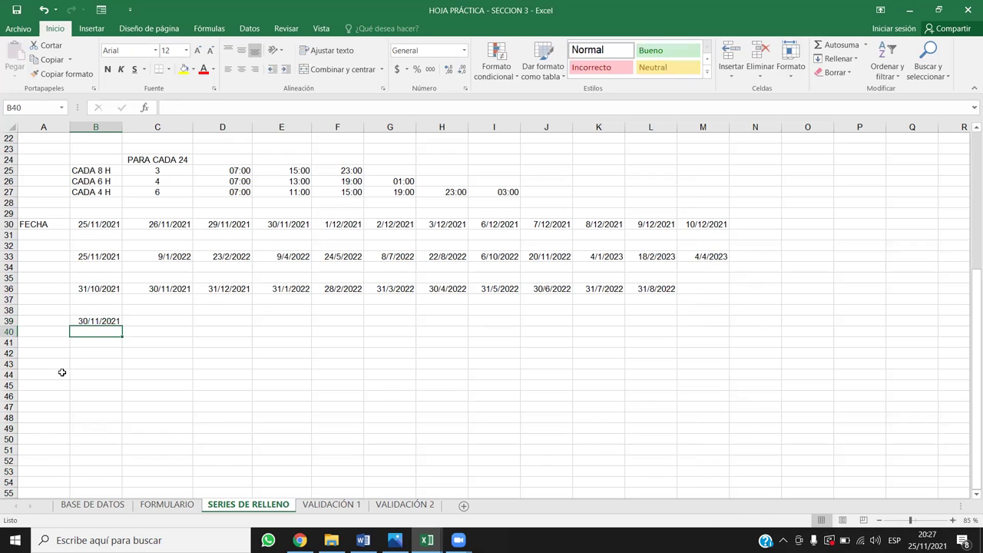
{"action": "left_click", "coordinate": [96, 322]}
{"action": "left_click_drag", "start_coordinate": [123, 325], "coordinate": [560, 323]}
{"action": "left_click", "coordinate": [582, 334]}
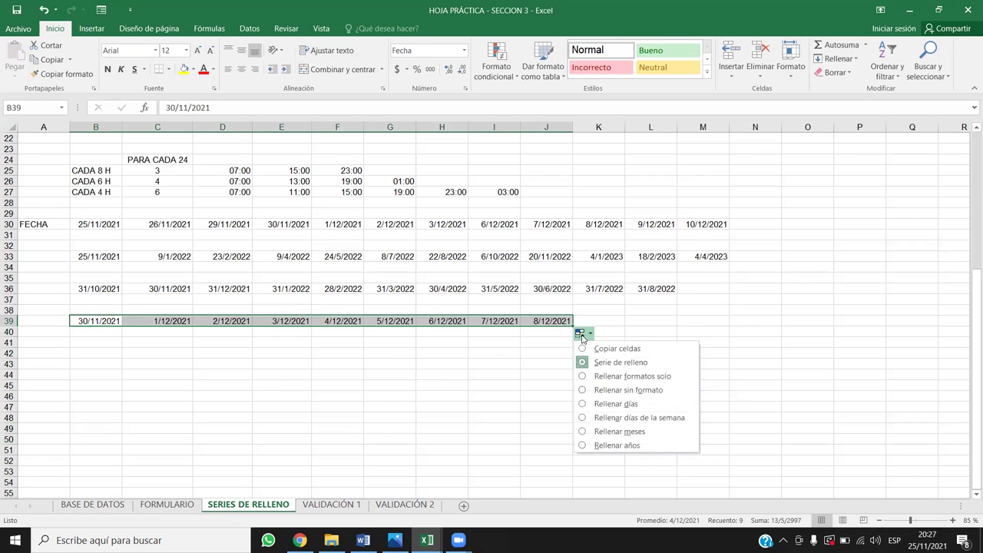
{"action": "left_click", "coordinate": [620, 431]}
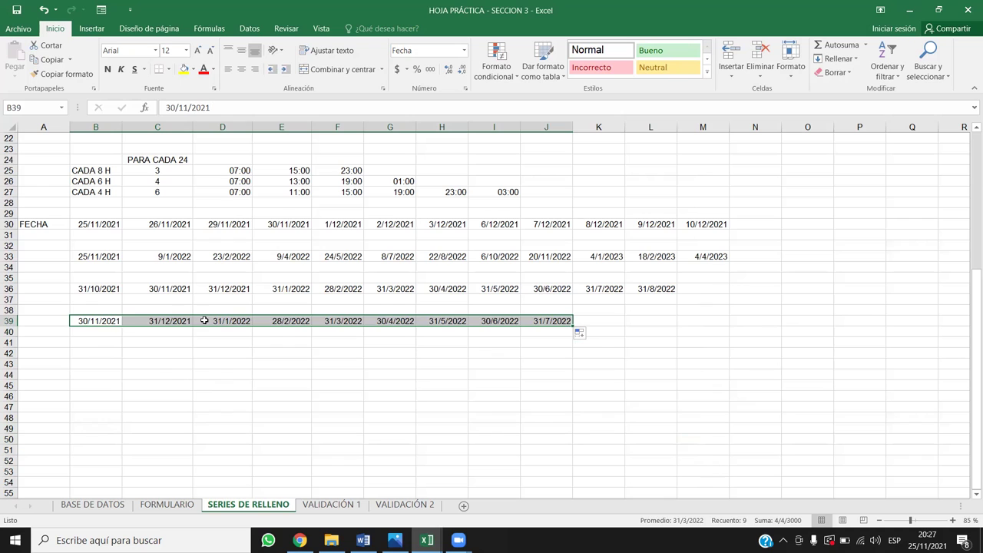
Check the filled month-end dates in C39 and B39
{"action": "left_click", "coordinate": [95, 320]}
{"action": "left_click", "coordinate": [153, 324]}
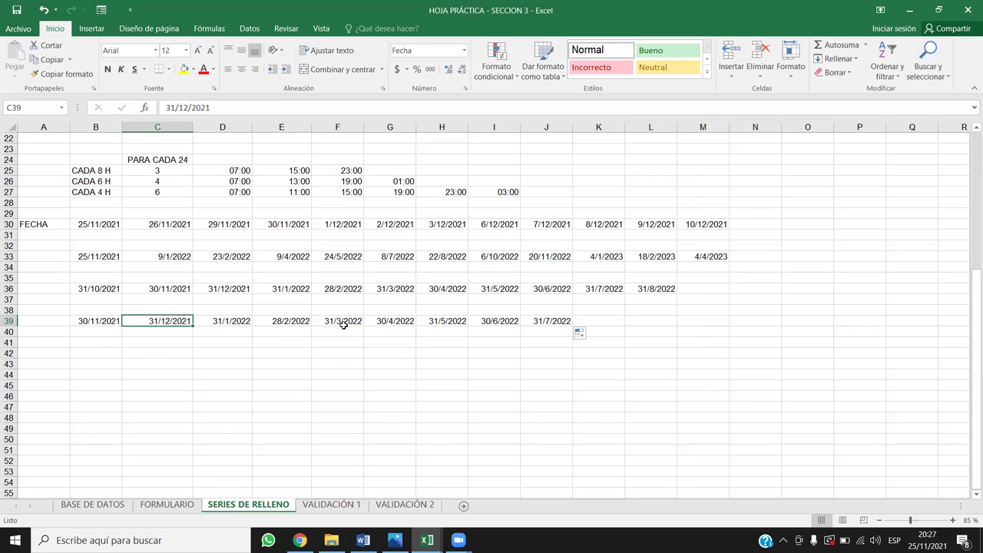
{"action": "left_click", "coordinate": [100, 323]}
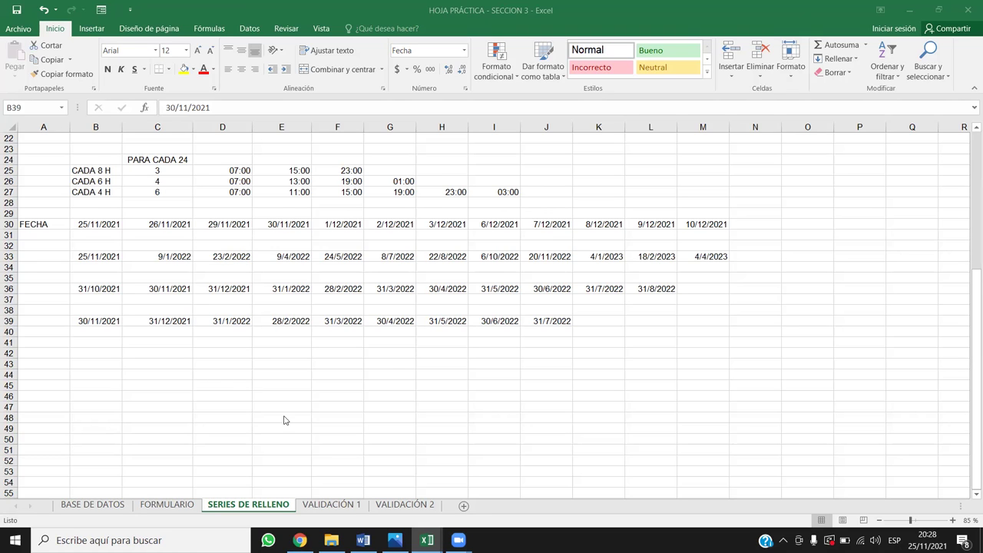
{"action": "scroll", "coordinate": [283, 420], "scroll_direction": "up", "scroll_amount": 7}
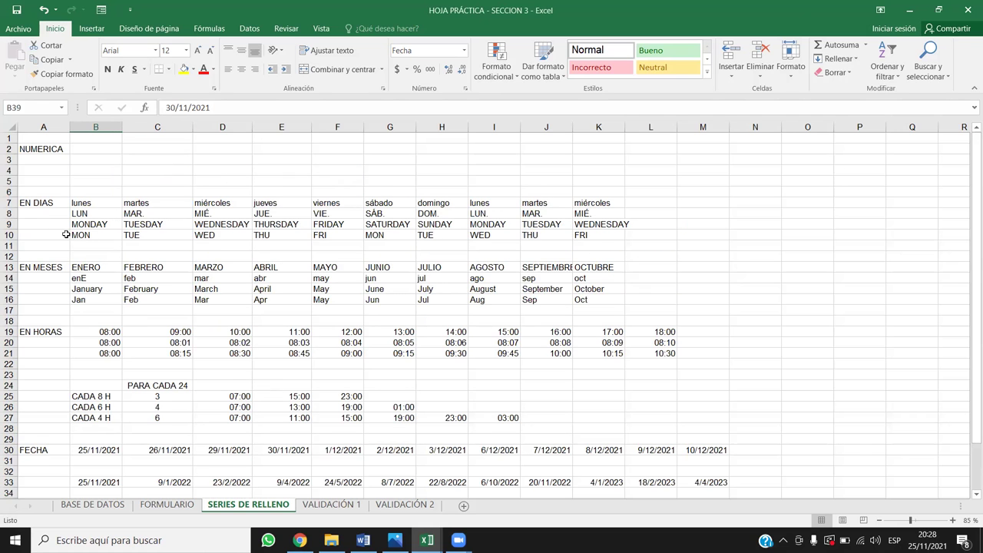
{"action": "scroll", "coordinate": [108, 382], "scroll_direction": "down", "scroll_amount": 2}
{"action": "scroll", "coordinate": [107, 382], "scroll_direction": "down", "scroll_amount": 3}
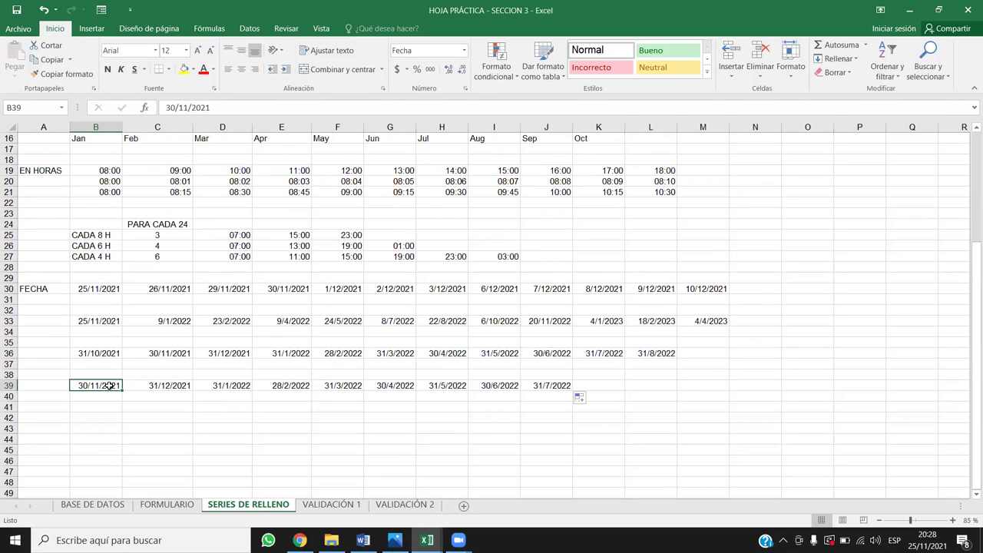
{"action": "scroll", "coordinate": [160, 416], "scroll_direction": "down", "scroll_amount": 3}
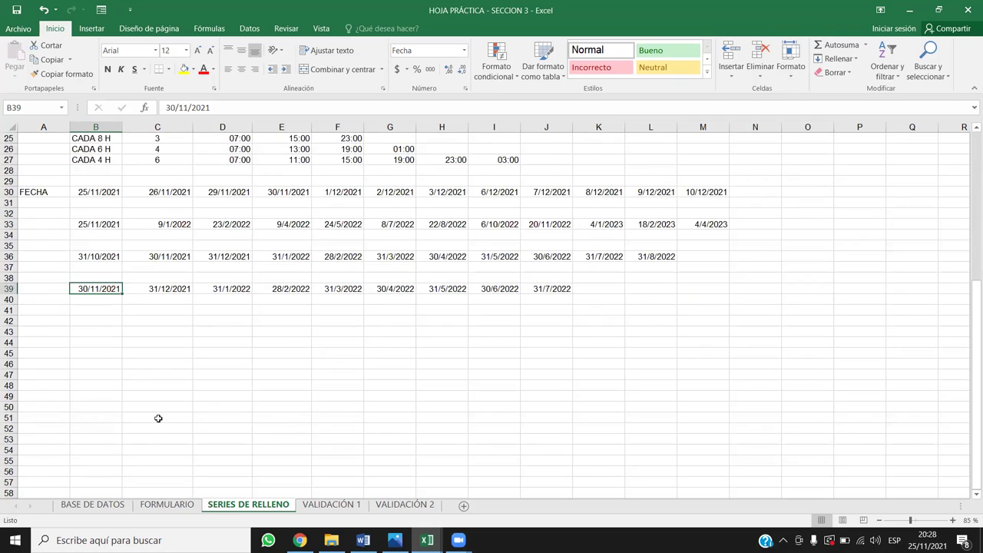
{"action": "scroll", "coordinate": [138, 381], "scroll_direction": "down", "scroll_amount": 3}
{"action": "left_click", "coordinate": [74, 255]}
{"action": "left_click", "coordinate": [110, 237]}
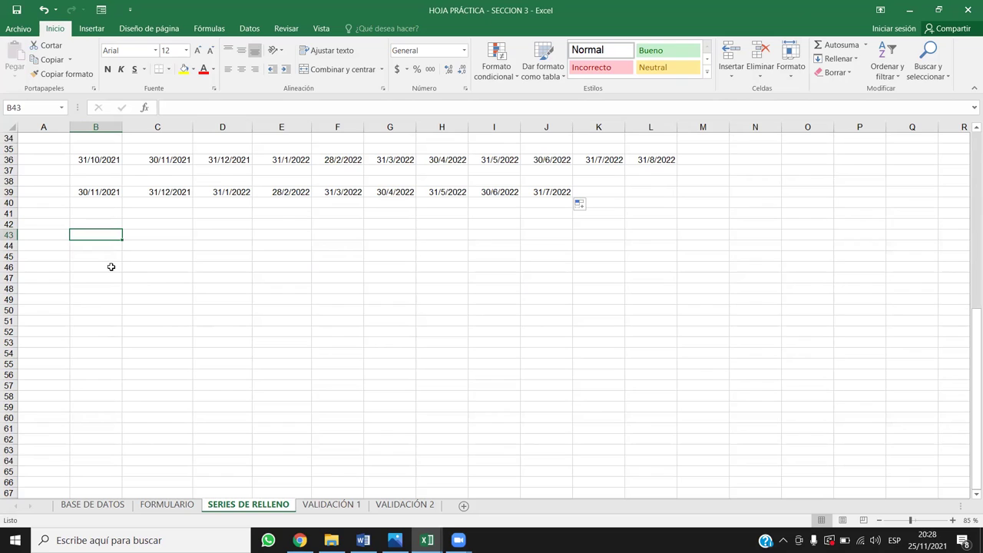
Enter INVIERNO in B43 and copy it across to J43
{"action": "type", "text": "INVIERNO"}
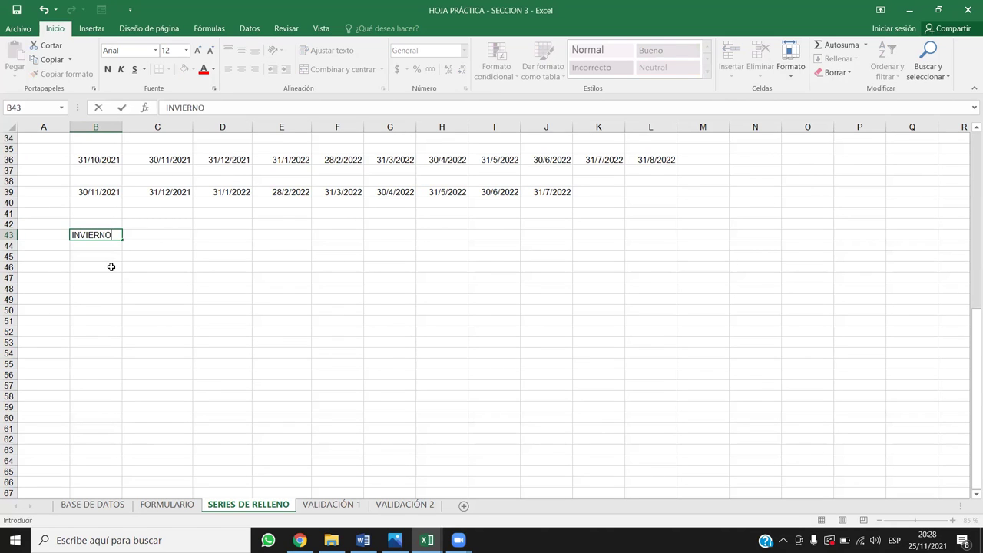
{"action": "key", "text": "ctrl+Return"}
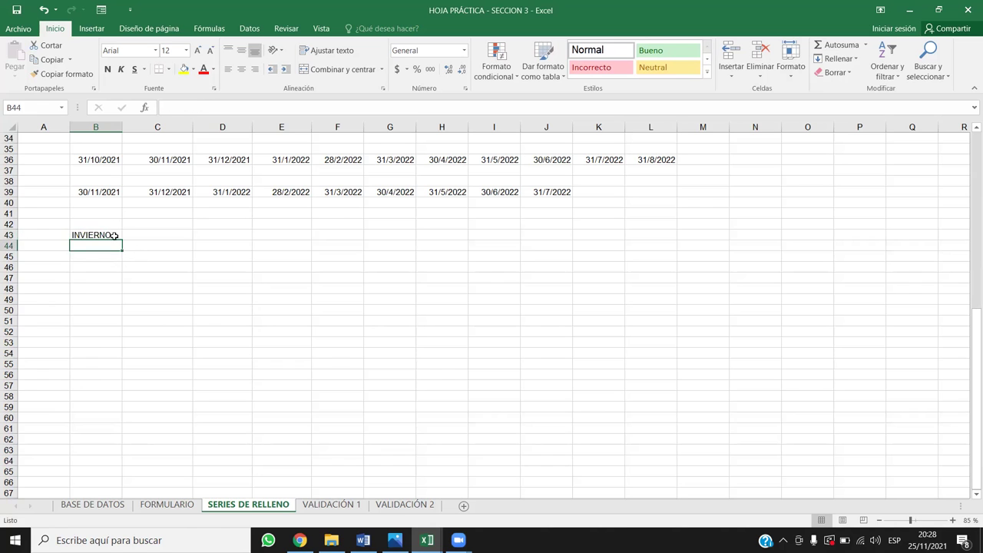
{"action": "left_click_drag", "start_coordinate": [121, 239], "coordinate": [573, 238]}
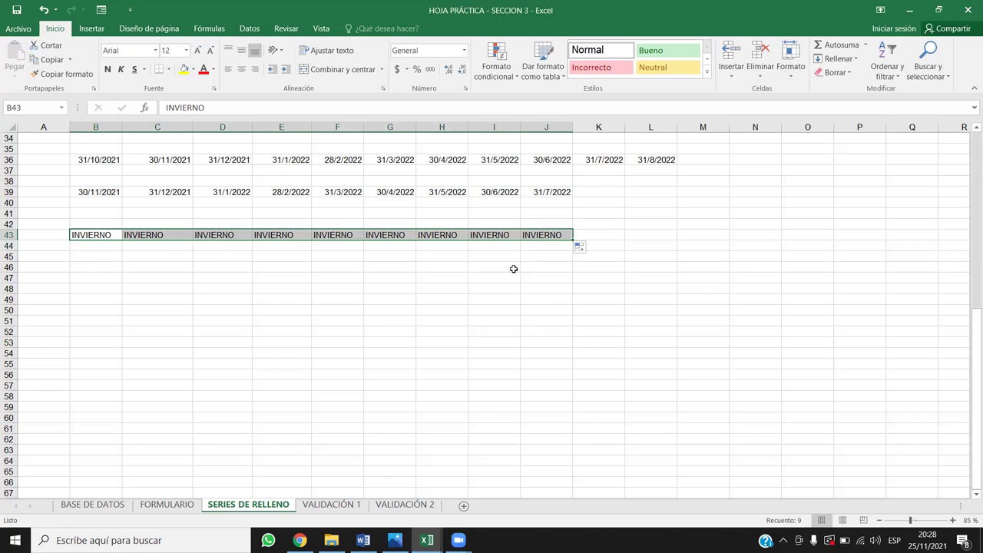
Try the Auto Fill Options on row 43: formats only, without formatting, then another option
{"action": "left_click", "coordinate": [580, 251]}
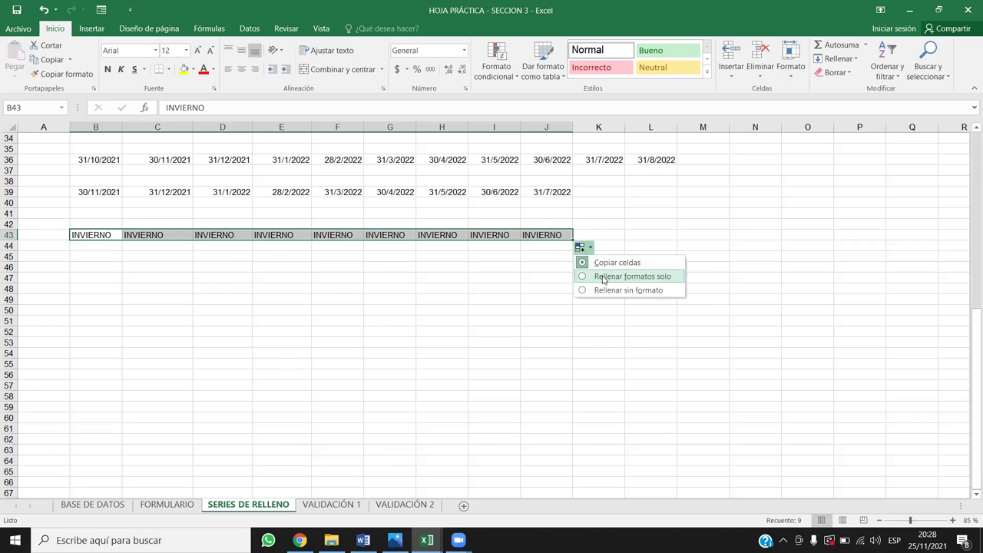
{"action": "left_click", "coordinate": [603, 278]}
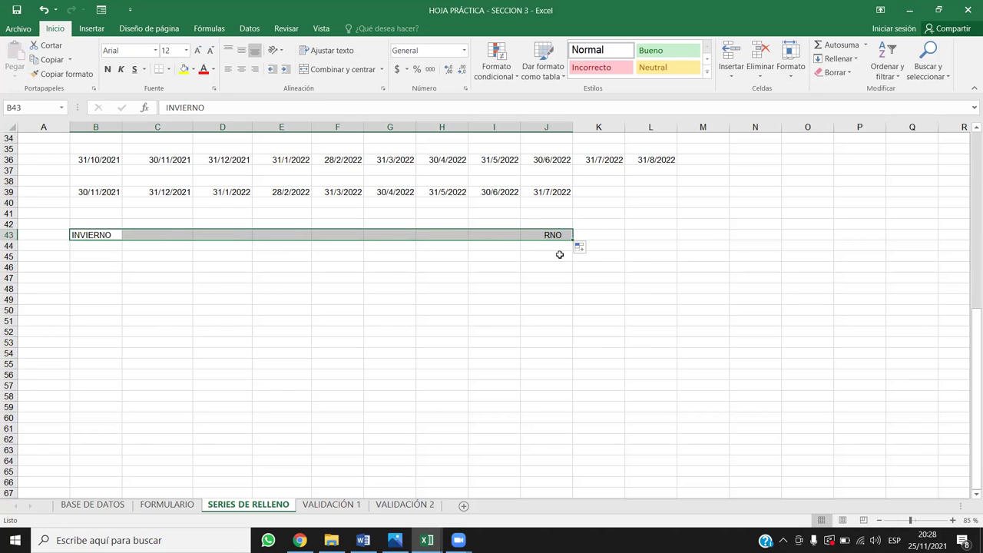
{"action": "left_click", "coordinate": [581, 251]}
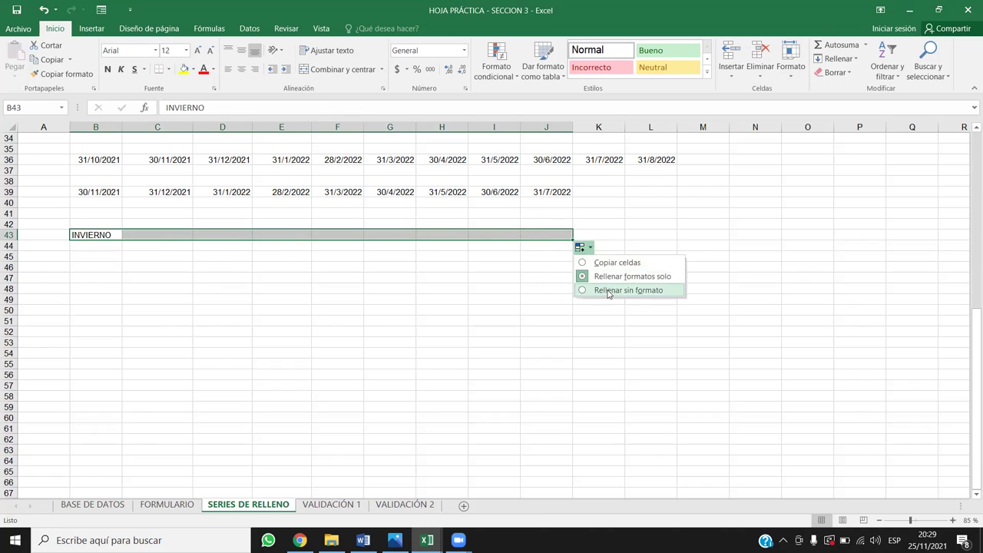
{"action": "left_click", "coordinate": [607, 288]}
{"action": "left_click", "coordinate": [582, 251]}
{"action": "left_click", "coordinate": [609, 264]}
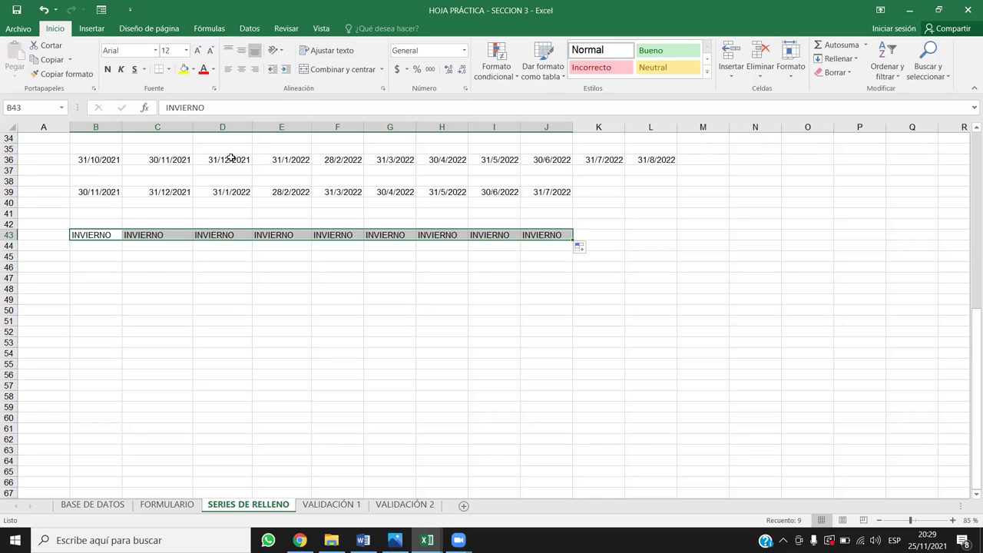
Go to File > Opciones > Avanzadas and open Modificar listas personalizadas
{"action": "left_click", "coordinate": [21, 28]}
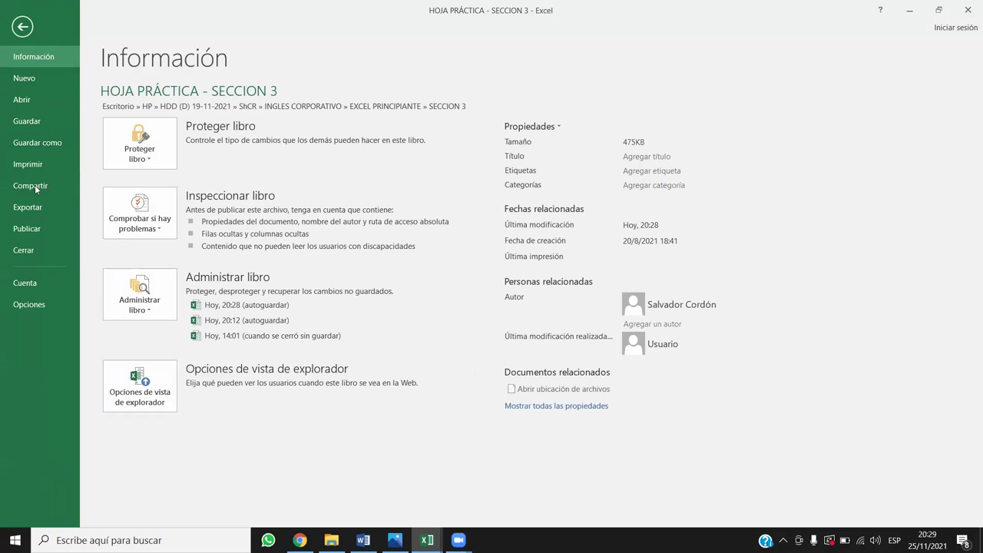
{"action": "left_click", "coordinate": [34, 310]}
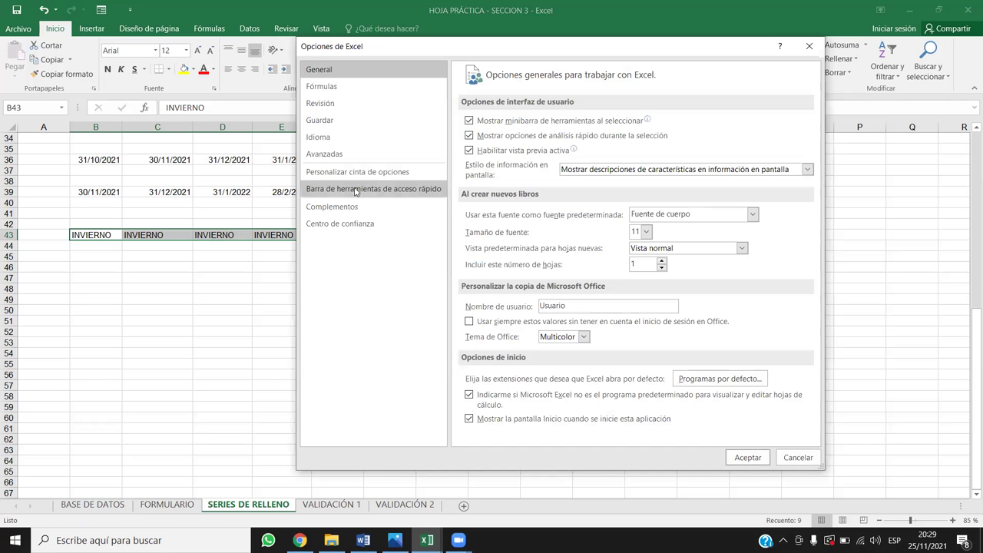
{"action": "left_click", "coordinate": [329, 154]}
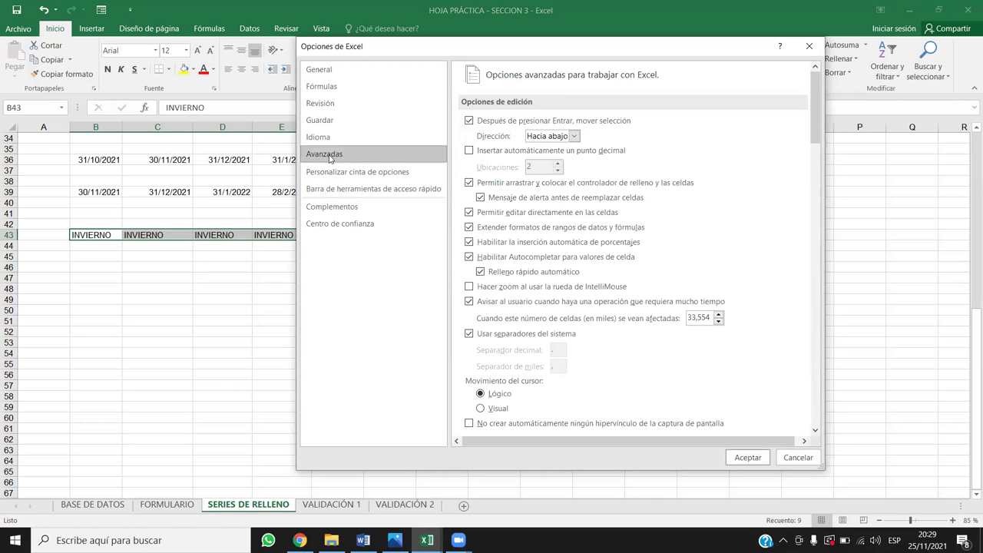
{"action": "scroll", "coordinate": [711, 177], "scroll_direction": "down", "scroll_amount": 4}
{"action": "scroll", "coordinate": [753, 177], "scroll_direction": "down", "scroll_amount": 5}
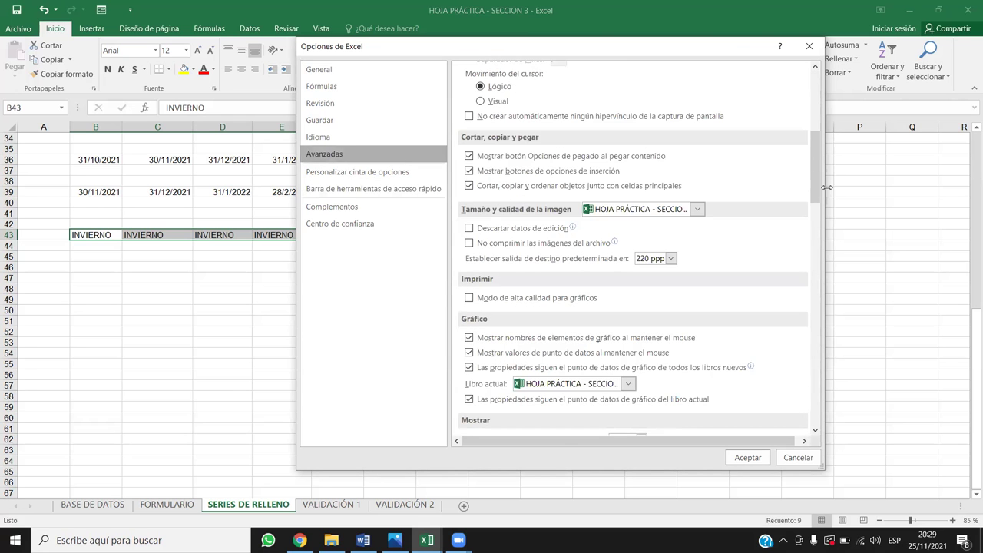
{"action": "scroll", "coordinate": [707, 294], "scroll_direction": "down", "scroll_amount": 5}
{"action": "scroll", "coordinate": [708, 294], "scroll_direction": "down", "scroll_amount": 10}
{"action": "scroll", "coordinate": [708, 293], "scroll_direction": "down", "scroll_amount": 5}
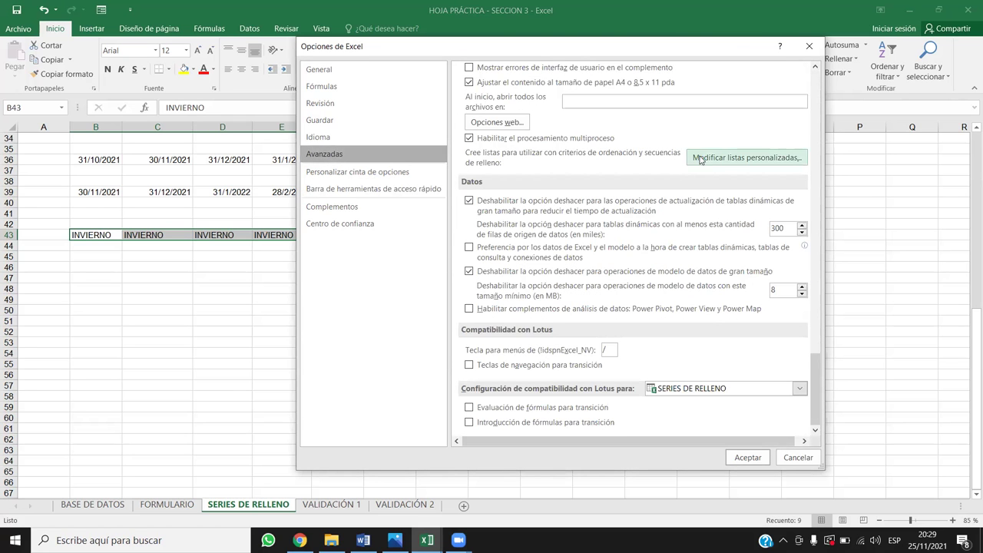
{"action": "left_click", "coordinate": [732, 161]}
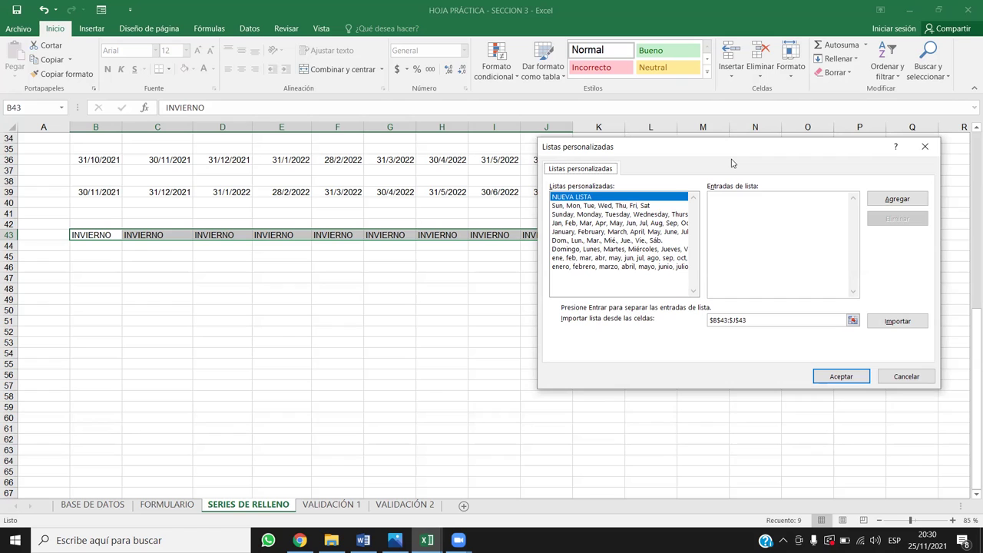
Browse the existing custom lists, including the English and Spanish day and month names
{"action": "left_click", "coordinate": [601, 208]}
{"action": "left_click", "coordinate": [601, 215]}
{"action": "left_click", "coordinate": [602, 223]}
{"action": "left_click", "coordinate": [603, 231]}
{"action": "left_click", "coordinate": [604, 241]}
{"action": "left_click", "coordinate": [604, 250]}
{"action": "left_click", "coordinate": [605, 258]}
{"action": "left_click", "coordinate": [607, 267]}
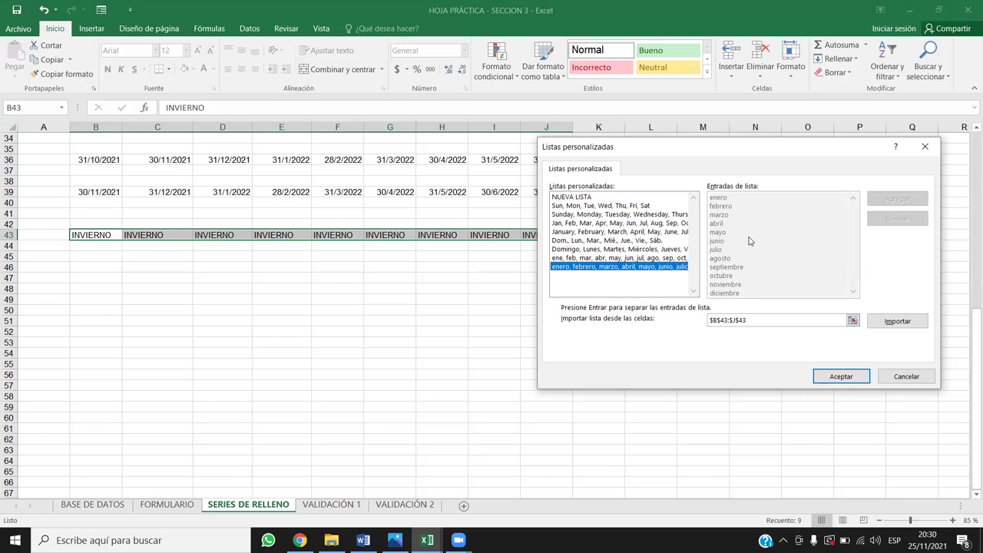
Add a NUEVA LISTA of invierno, verano, otoño, primavera and confirm with Aceptar
{"action": "left_click", "coordinate": [571, 197]}
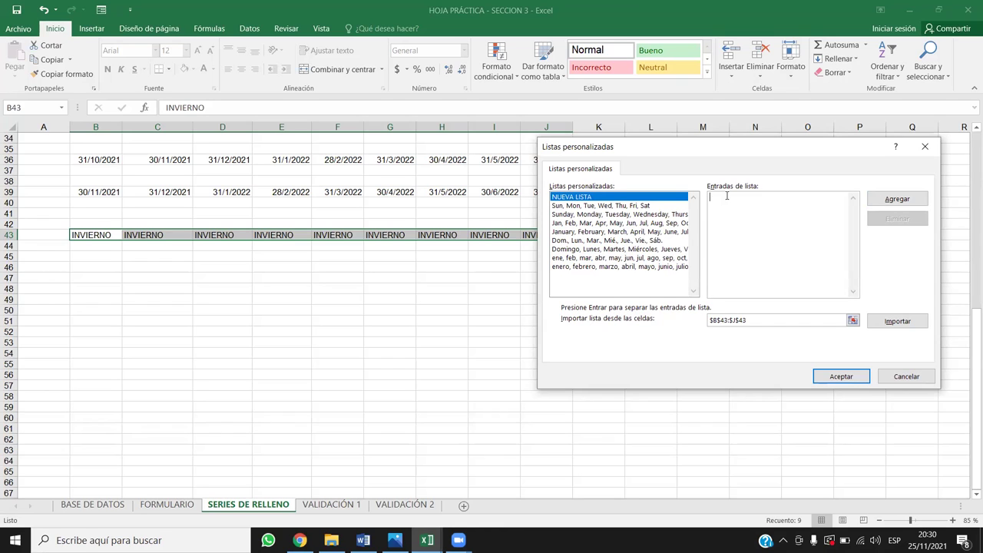
{"action": "type", "text": "INVIERNO"}
{"action": "key", "text": "BackSpace"}
{"action": "key", "text": "BackSpace"}
{"action": "key", "text": "BackSpace"}
{"action": "key", "text": "BackSpace"}
{"action": "key", "text": "BackSpace"}
{"action": "key", "text": "BackSpace"}
{"action": "key", "text": "BackSpace"}
{"action": "type", "text": "invierno "}
{"action": "type", "text": "verano"}
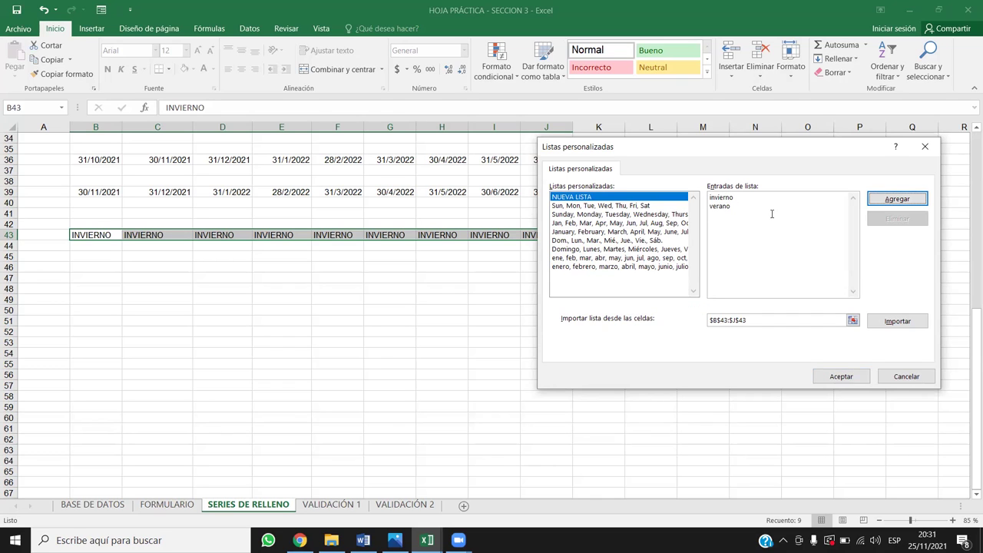
{"action": "left_click", "coordinate": [766, 213]}
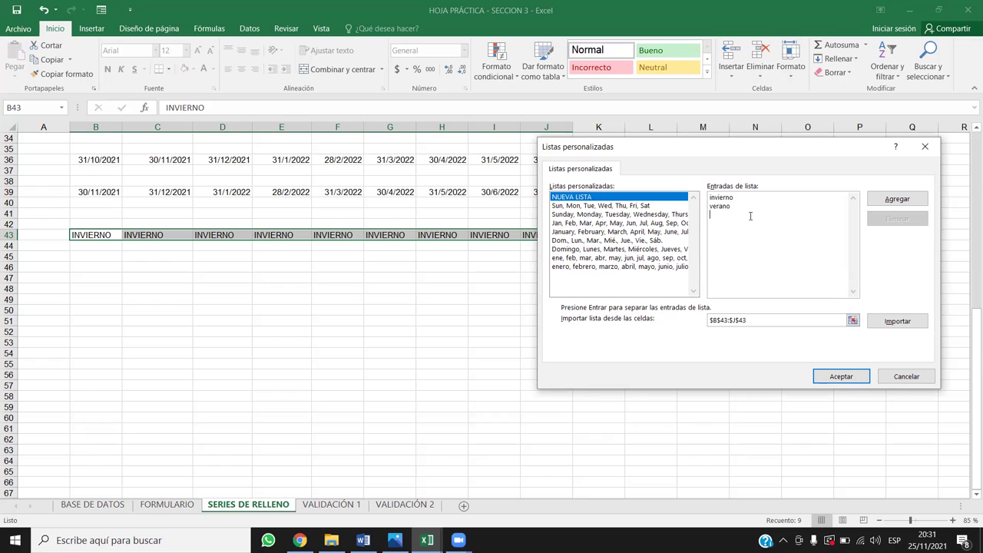
{"action": "key", "text": "Return"}
{"action": "type", "text": "oto"}
{"action": "type", "text": "ño "}
{"action": "type", "text": "pri"}
{"action": "type", "text": "mavera"}
{"action": "key", "text": "Return"}
{"action": "left_click", "coordinate": [892, 201]}
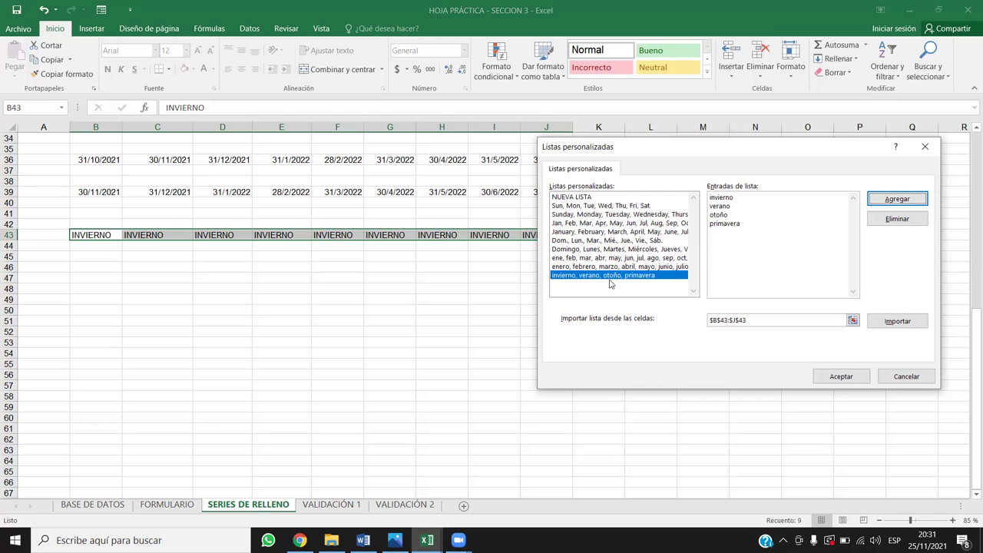
{"action": "left_click", "coordinate": [842, 377]}
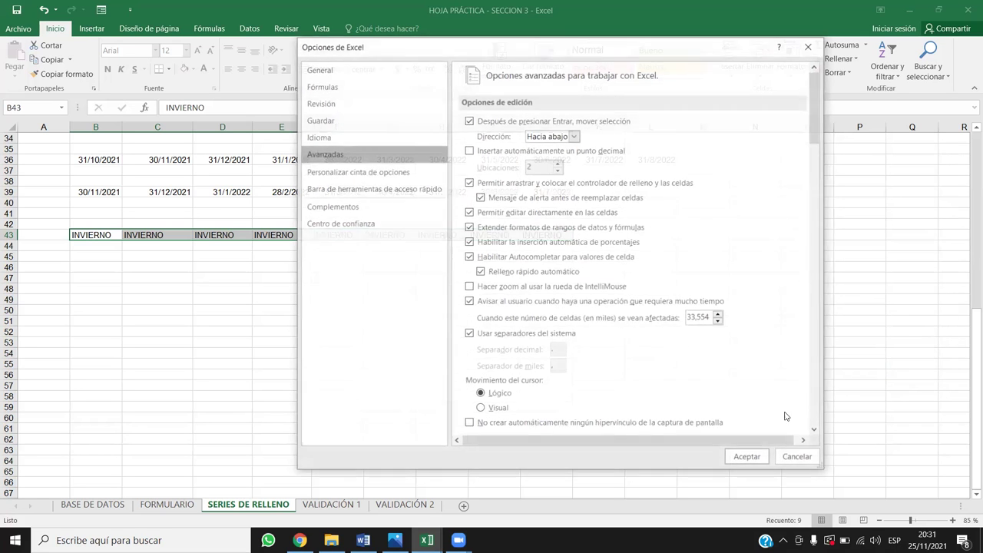
Close Excel Options and copy INVIERNO from F43 into B46
{"action": "left_click", "coordinate": [746, 457]}
{"action": "left_click", "coordinate": [234, 341]}
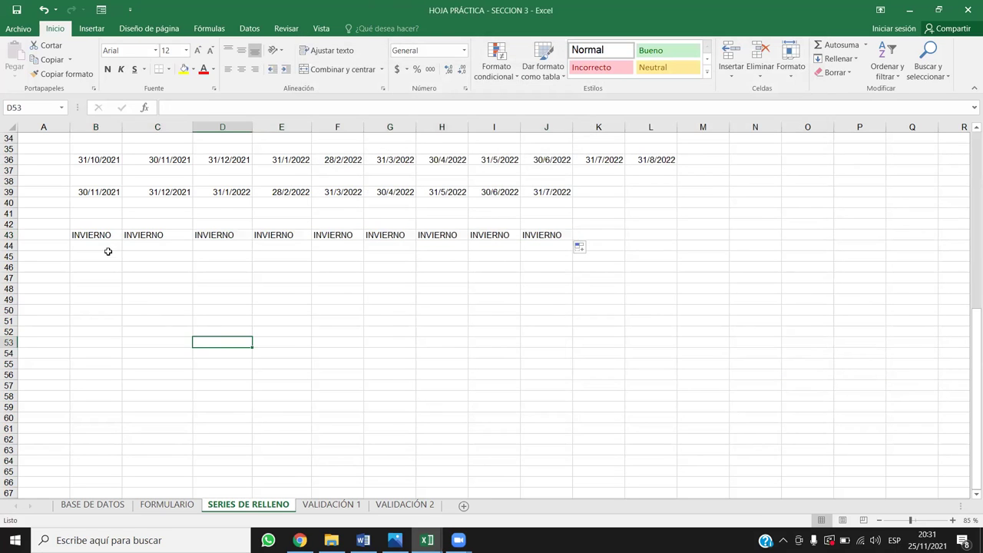
{"action": "left_click", "coordinate": [115, 268]}
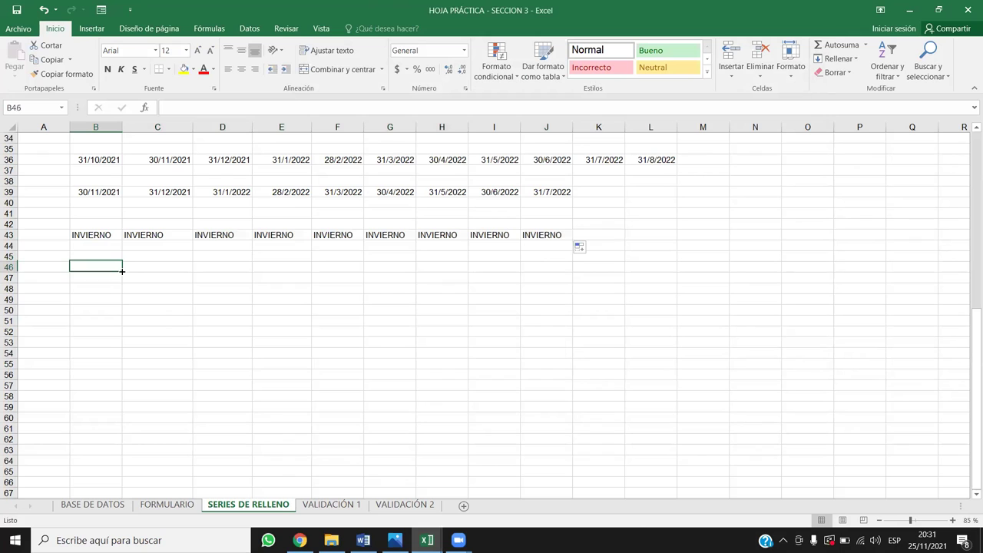
{"action": "left_click", "coordinate": [325, 234]}
{"action": "key", "text": "ctrl+c"}
{"action": "left_click", "coordinate": [110, 269]}
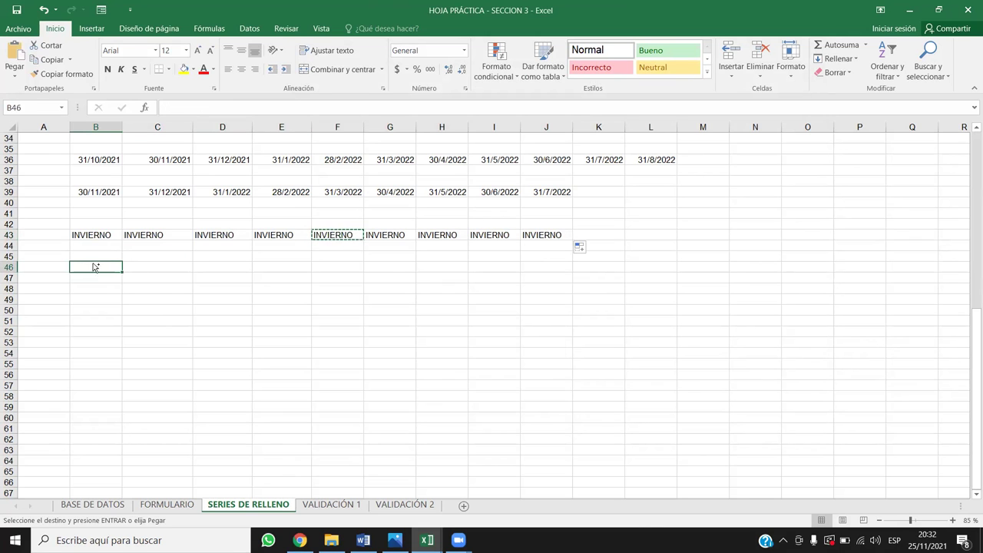
{"action": "key", "text": "ctrl+v"}
Fill the season series from B46 to J46 and widen column I for PRIMAVERA
{"action": "mouse_move", "coordinate": [125, 266]}
{"action": "left_mouse_down"}
{"action": "mouse_move", "coordinate": [591, 282]}
{"action": "mouse_move", "coordinate": [182, 282]}
{"action": "mouse_move", "coordinate": [572, 294]}
{"action": "left_mouse_up"}
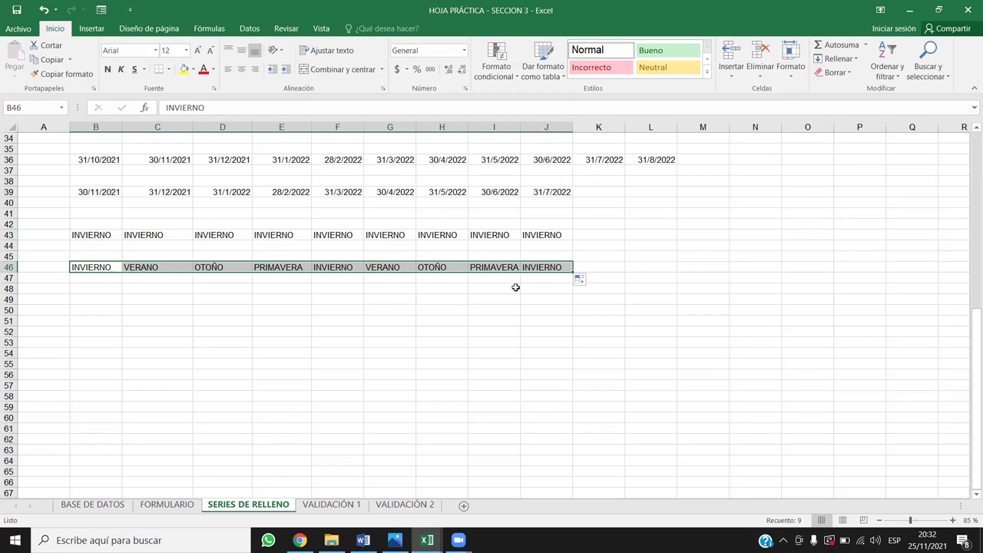
{"action": "left_click_drag", "start_coordinate": [520, 127], "coordinate": [540, 126]}
{"action": "left_click", "coordinate": [200, 338]}
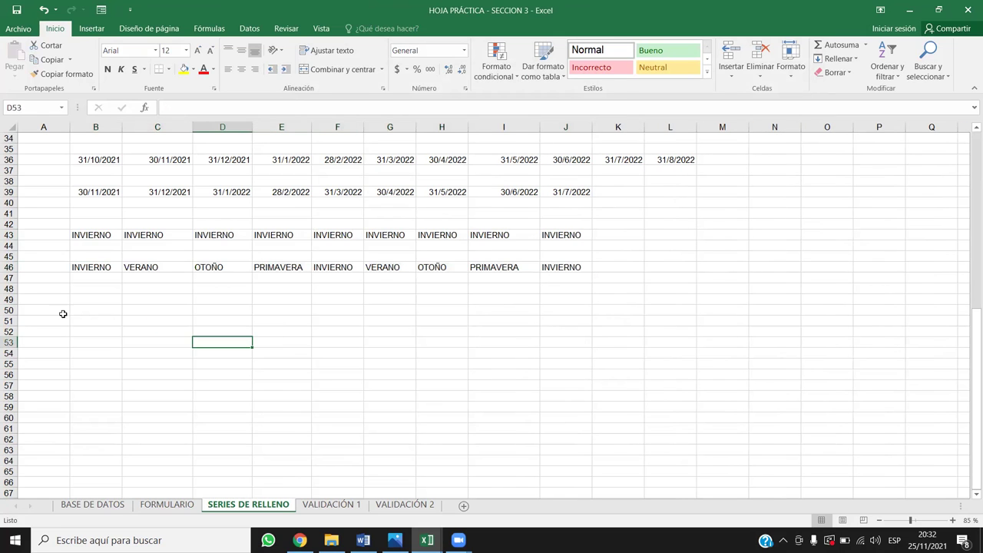
{"action": "left_click", "coordinate": [80, 298]}
Enter the labels Nombre, Apellido, Edad and Fecha de Nac in B48:B51
{"action": "key", "text": "Up"}
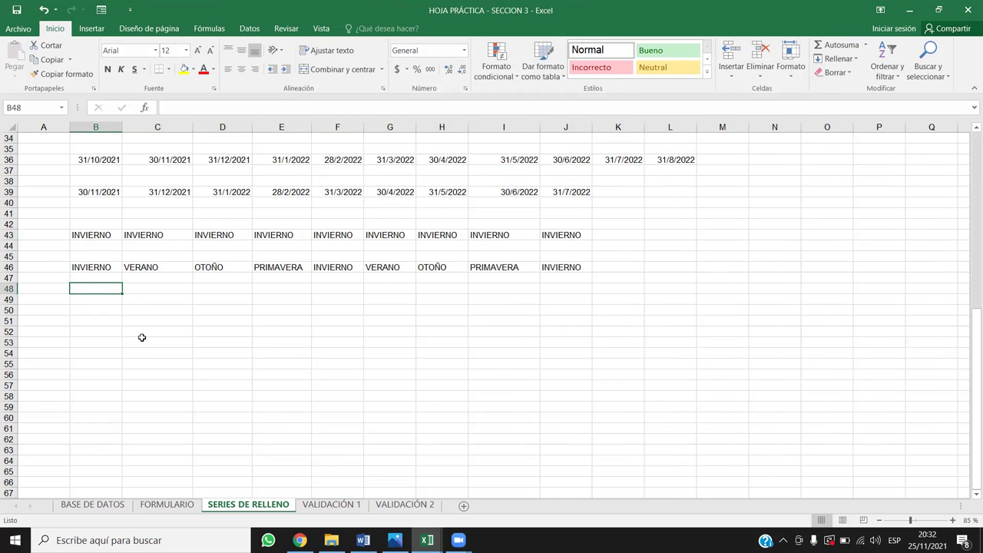
{"action": "type", "text": "Nombre"}
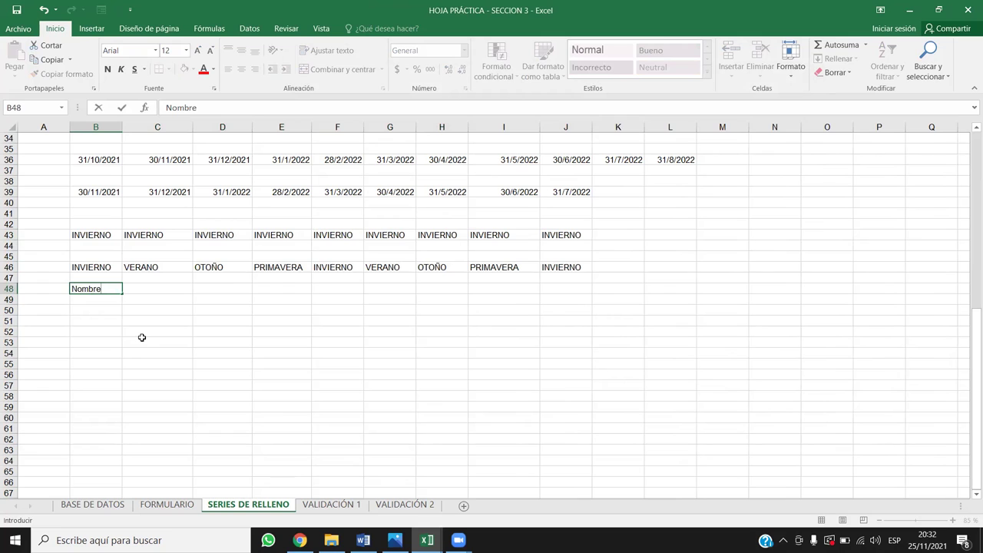
{"action": "key", "text": "Return"}
{"action": "type", "text": "a"}
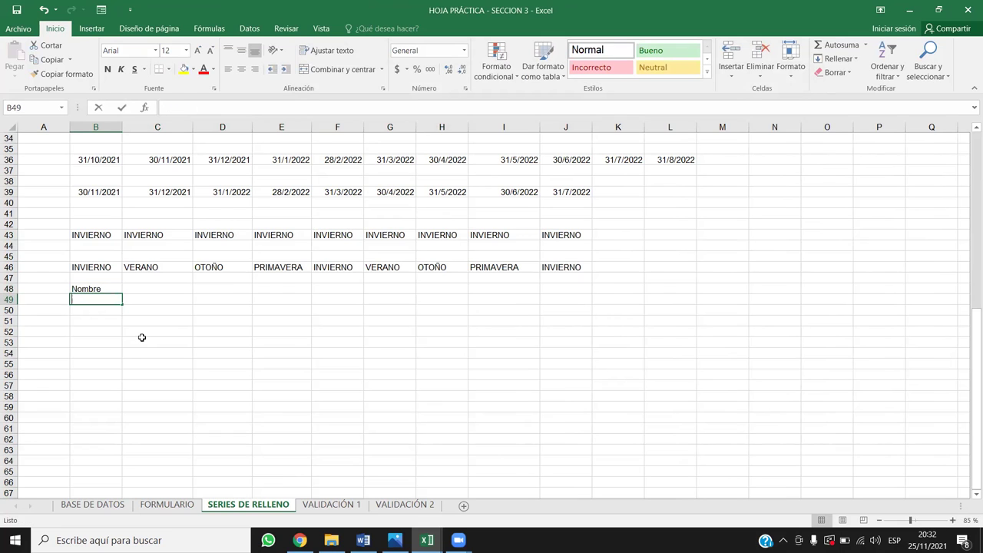
{"action": "type", "text": "oall"}
{"action": "key", "text": "BackSpace"}
{"action": "key", "text": "BackSpace"}
{"action": "key", "text": "BackSpace"}
{"action": "key", "text": "BackSpace"}
{"action": "key", "text": "BackSpace"}
{"action": "type", "text": "Ape"}
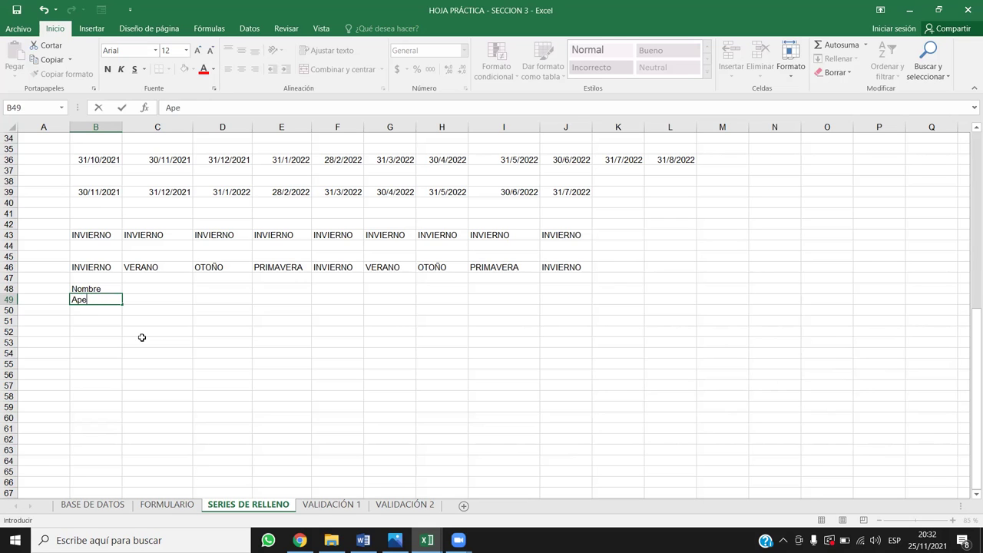
{"action": "type", "text": "llido"}
{"action": "key", "text": "Return"}
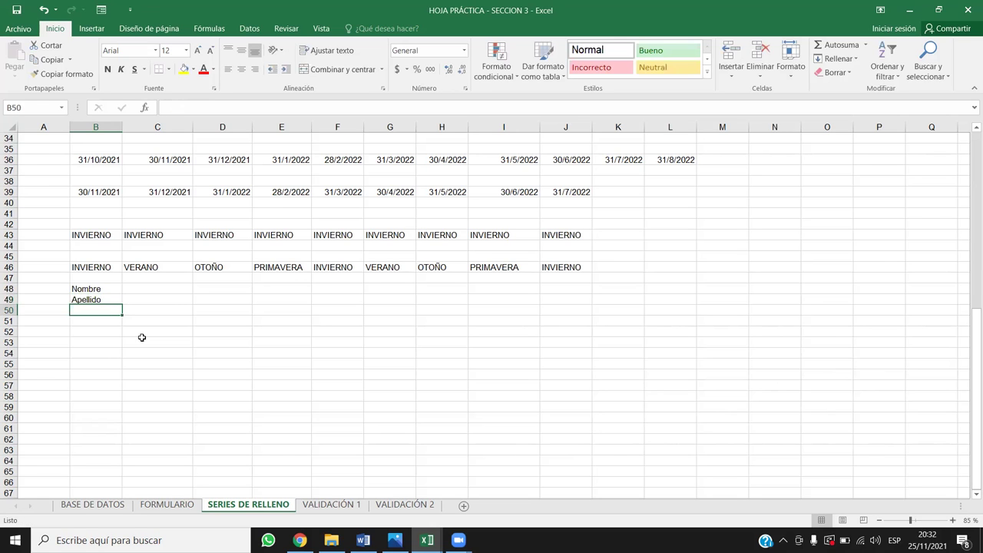
{"action": "type", "text": "edad"}
{"action": "key", "text": "BackSpace"}
{"action": "key", "text": "BackSpace"}
{"action": "key", "text": "BackSpace"}
{"action": "key", "text": "BackSpace"}
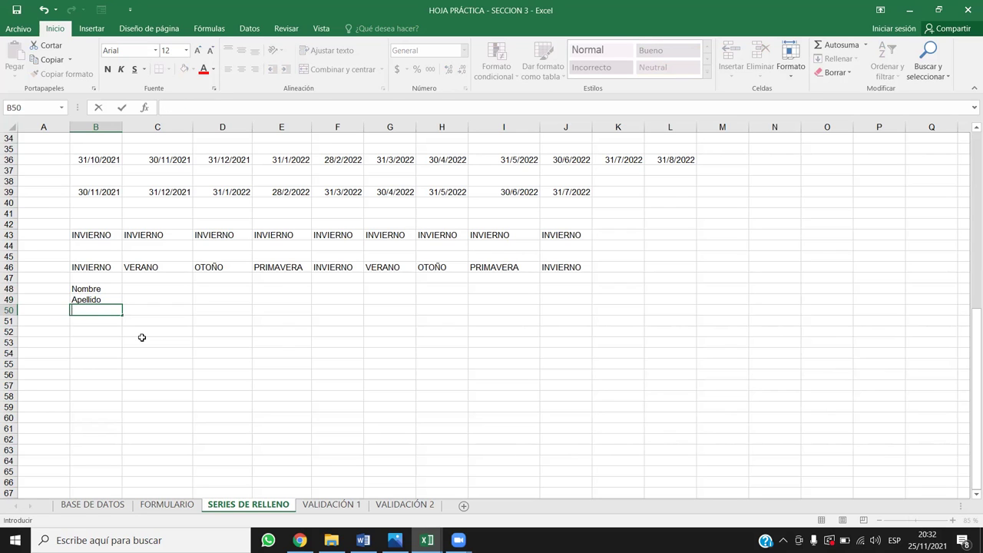
{"action": "type", "text": "Edad"}
{"action": "key", "text": "Return"}
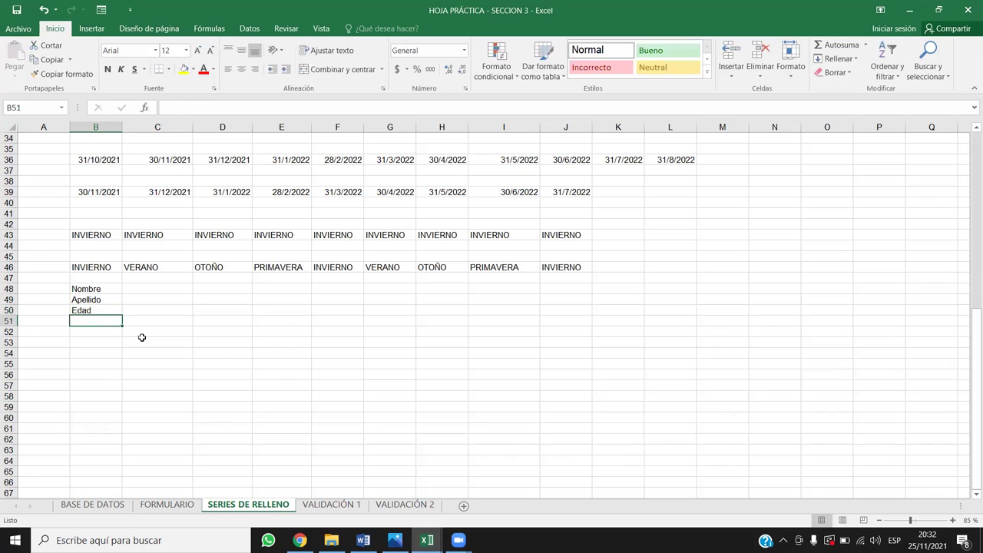
{"action": "type", "text": "Fecha de N"}
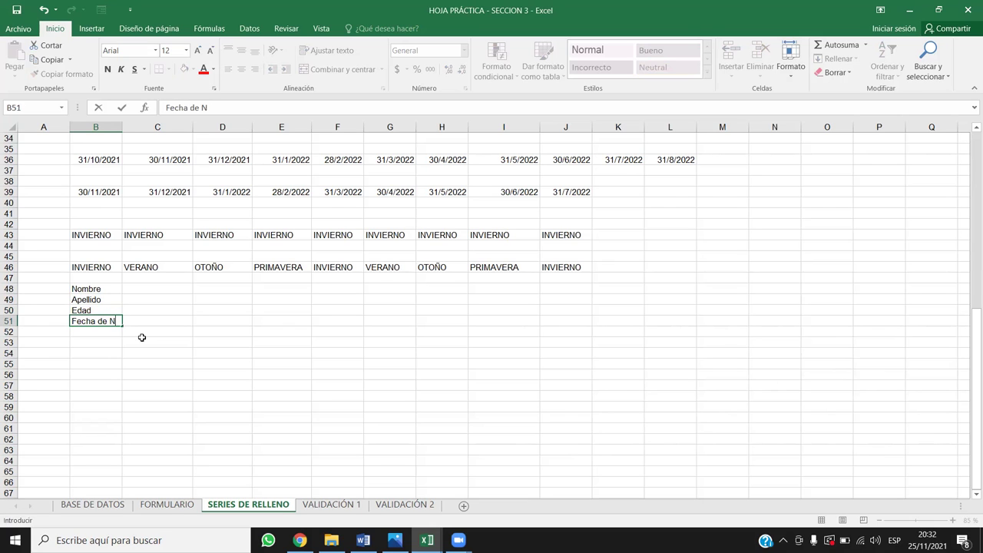
{"action": "type", "text": "ac"}
{"action": "key", "text": "Return"}
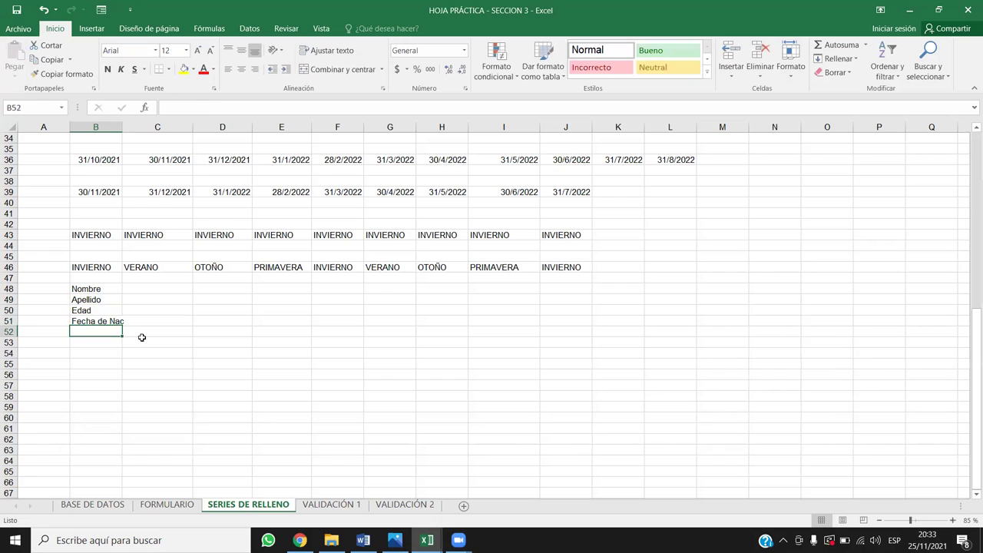
Widen column B and add the labels Celular, DUI and NIT below
{"action": "left_click_drag", "start_coordinate": [122, 131], "coordinate": [160, 132]}
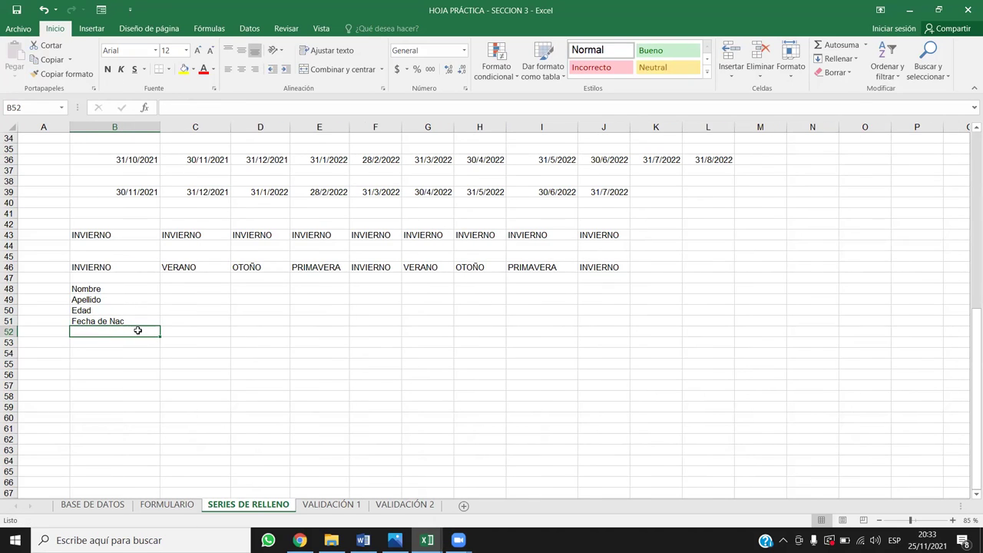
{"action": "type", "text": "celular"}
{"action": "key", "text": "BackSpace"}
{"action": "key", "text": "BackSpace"}
{"action": "key", "text": "BackSpace"}
{"action": "key", "text": "BackSpace"}
{"action": "type", "text": "Celular"}
{"action": "key", "text": "ctrl+Return"}
{"action": "key", "text": "Return"}
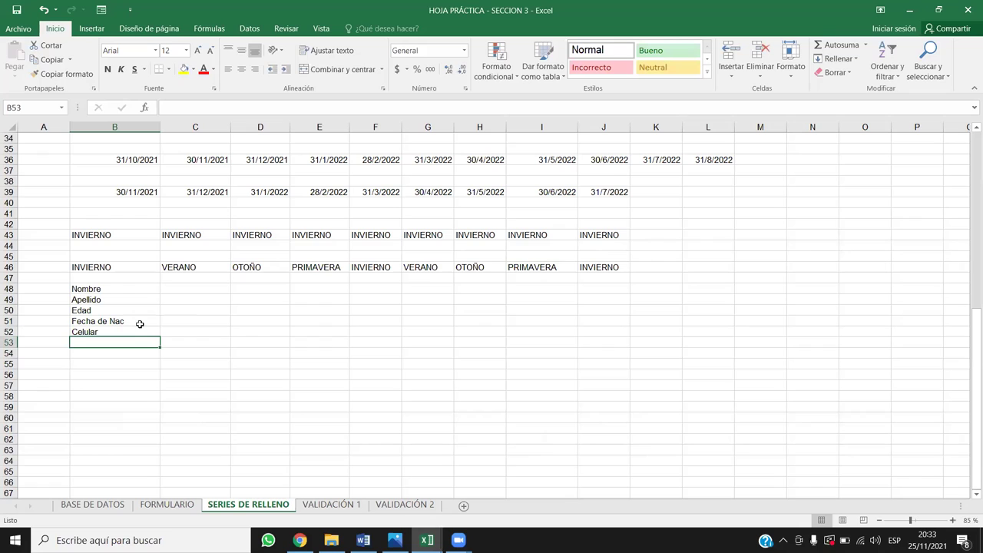
{"action": "type", "text": "dire"}
{"action": "key", "text": "BackSpace"}
{"action": "key", "text": "BackSpace"}
{"action": "key", "text": "BackSpace"}
{"action": "key", "text": "BackSpace"}
{"action": "type", "text": "DUI"}
{"action": "key", "text": "Return"}
{"action": "type", "text": "NIT"}
{"action": "key", "text": "Return"}
{"action": "type", "text": "}"}
{"action": "key", "text": "BackSpace"}
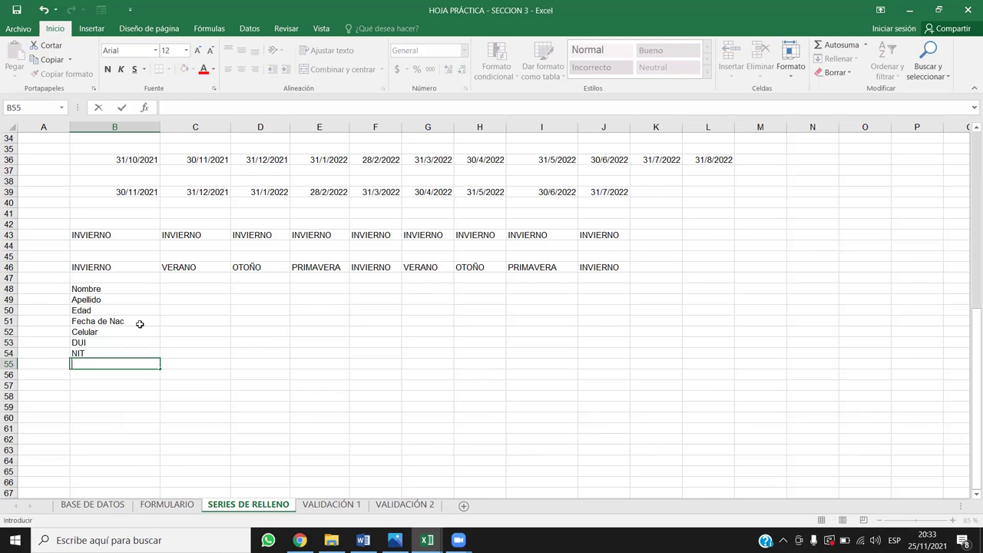
{"action": "left_click", "coordinate": [282, 387]}
Undo the repeated fill of B55:B65 so only Nombre through NIT remain in B48:B54
{"action": "left_click_drag", "start_coordinate": [136, 290], "coordinate": [140, 353]}
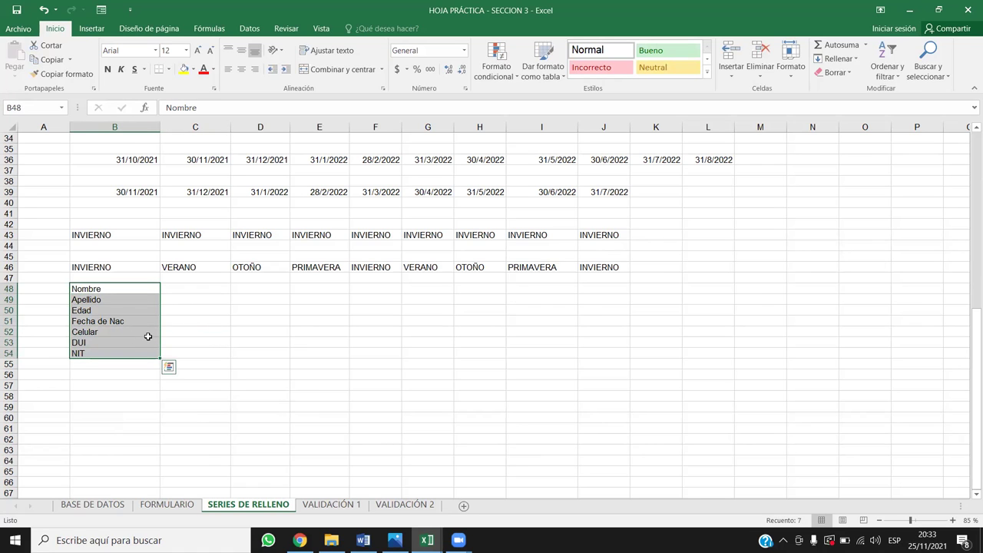
{"action": "left_click_drag", "start_coordinate": [161, 358], "coordinate": [147, 471]}
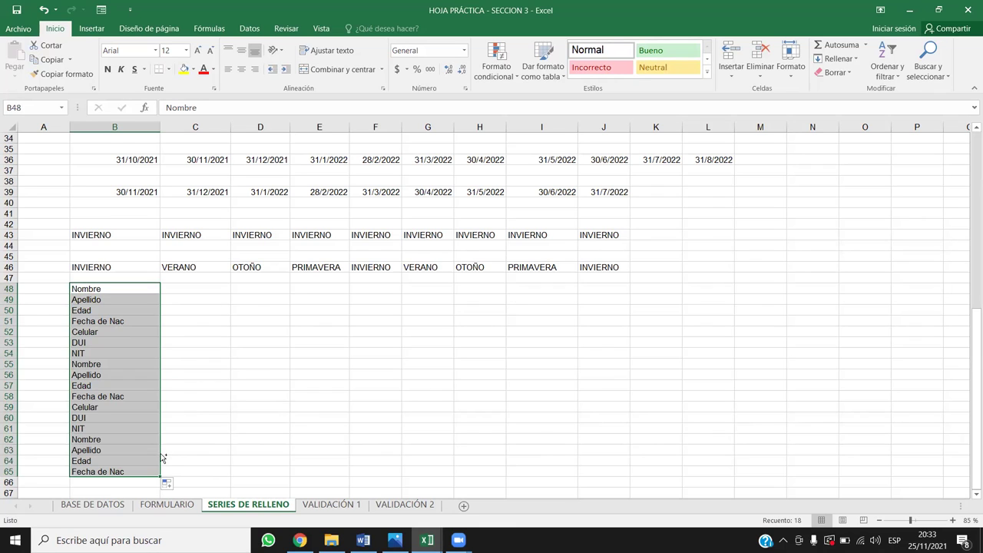
{"action": "key", "text": "ctrl+z"}
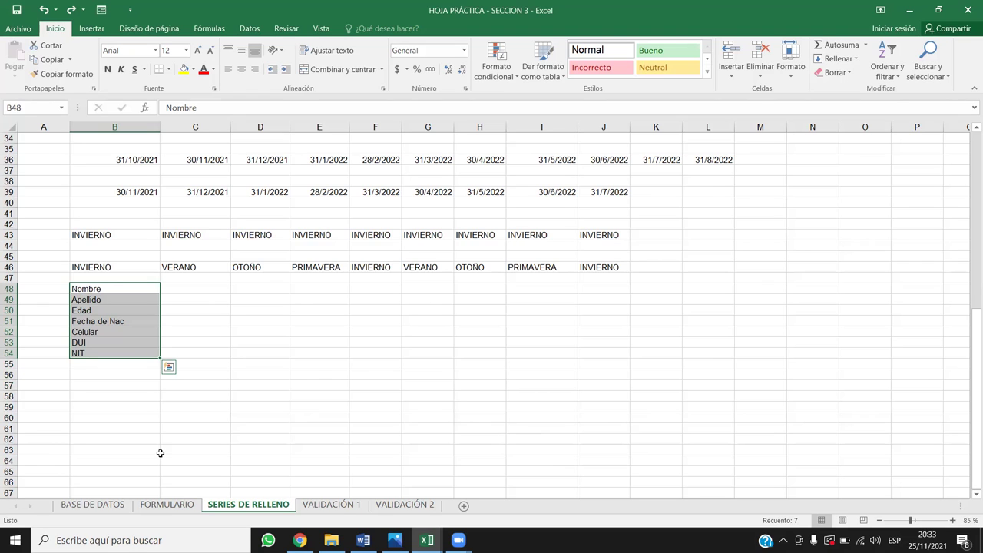
{"action": "left_click", "coordinate": [236, 366]}
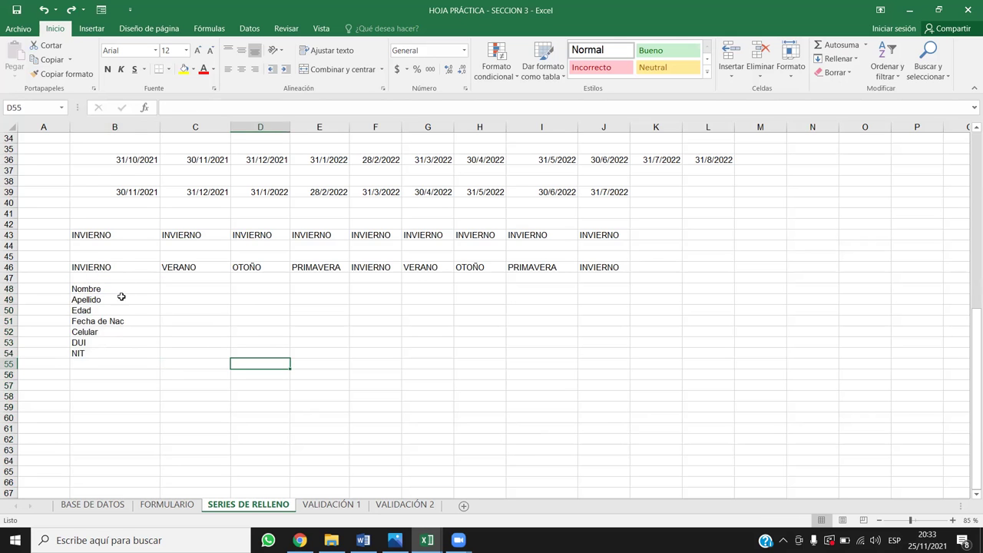
Open Excel Options on the Advanced page and scroll down to the custom lists button
{"action": "left_click", "coordinate": [19, 28]}
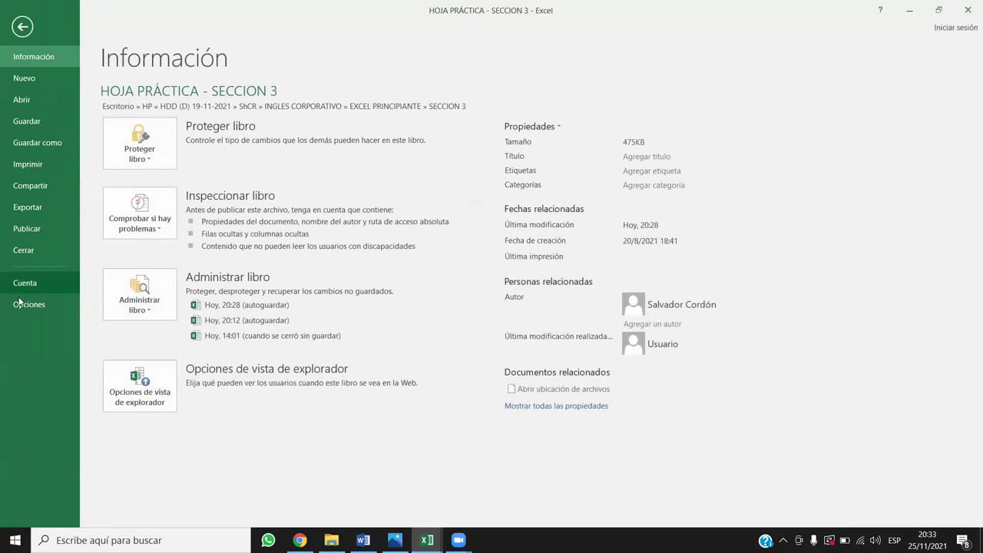
{"action": "left_click", "coordinate": [23, 304]}
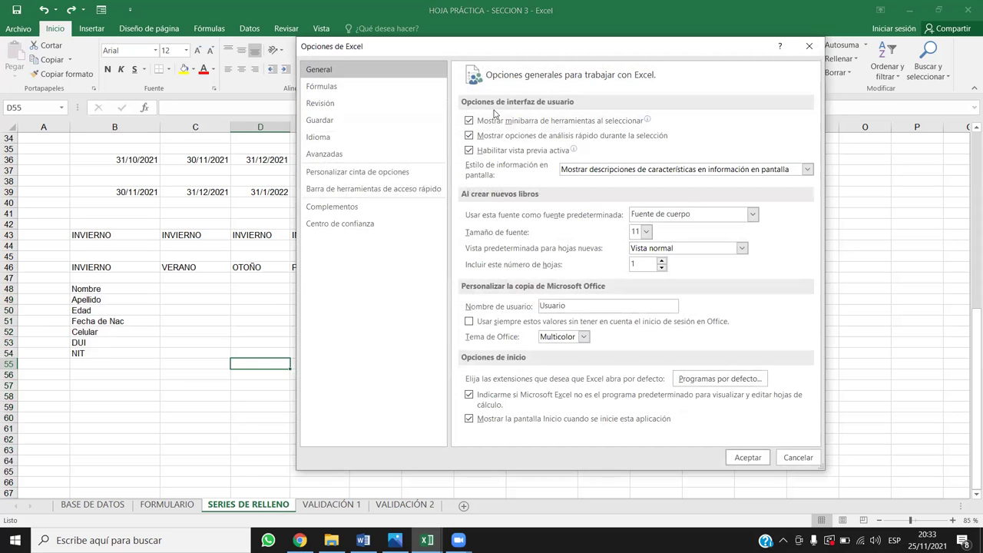
{"action": "left_click", "coordinate": [366, 141]}
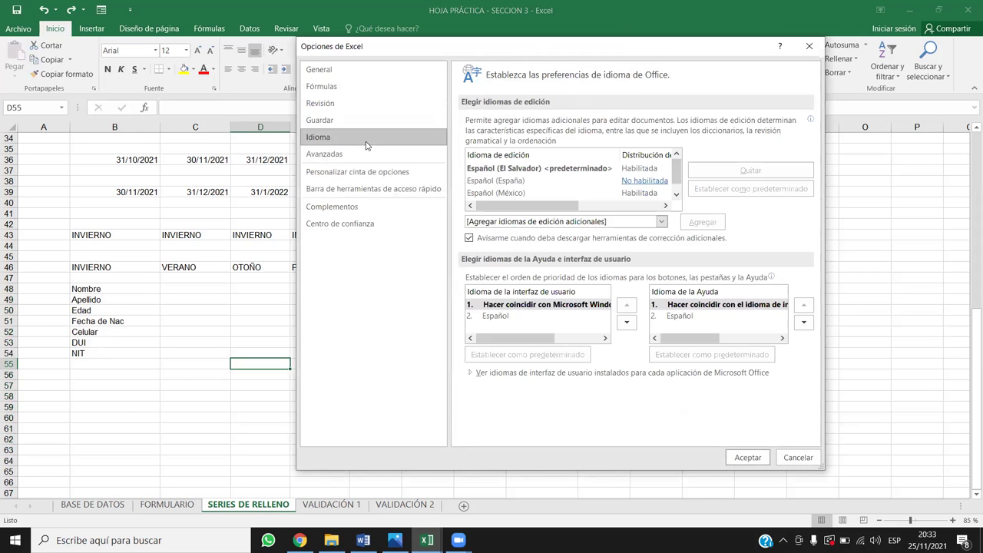
{"action": "left_click", "coordinate": [326, 156]}
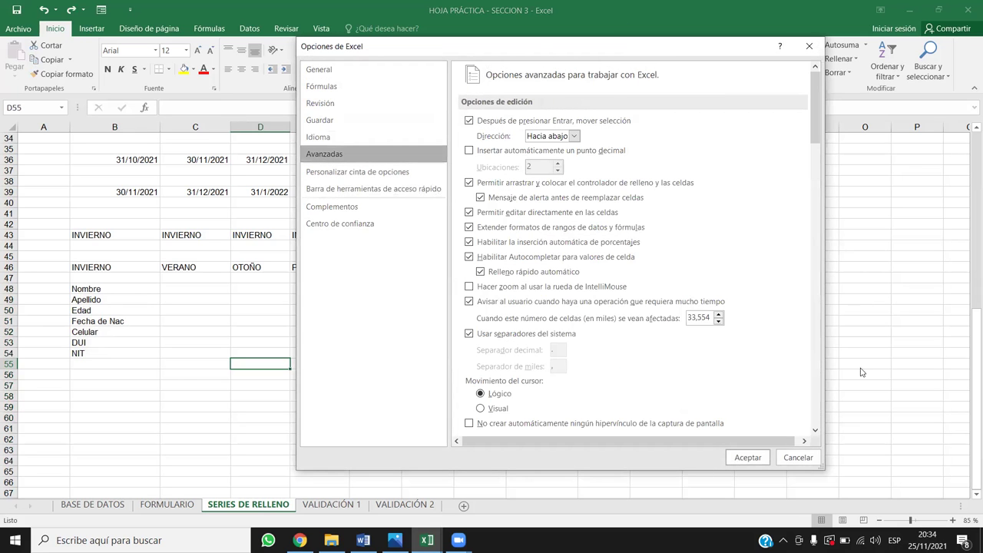
{"action": "scroll", "coordinate": [627, 324], "scroll_direction": "down", "scroll_amount": 5}
{"action": "scroll", "coordinate": [626, 323], "scroll_direction": "down", "scroll_amount": 5}
{"action": "scroll", "coordinate": [626, 323], "scroll_direction": "down", "scroll_amount": 5}
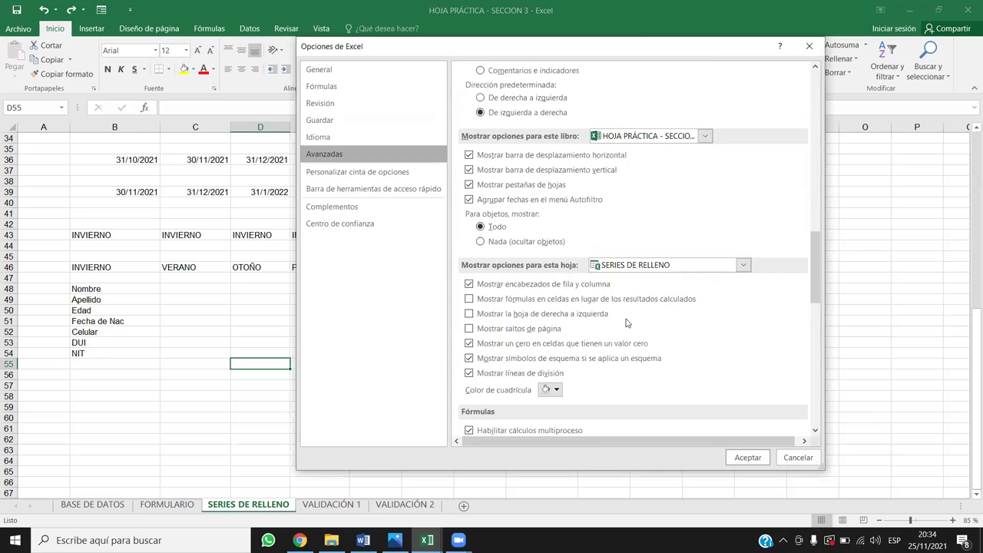
{"action": "scroll", "coordinate": [626, 323], "scroll_direction": "down", "scroll_amount": 5}
{"action": "scroll", "coordinate": [626, 323], "scroll_direction": "down", "scroll_amount": 5}
{"action": "scroll", "coordinate": [622, 329], "scroll_direction": "down", "scroll_amount": 2}
{"action": "scroll", "coordinate": [618, 334], "scroll_direction": "down", "scroll_amount": 2}
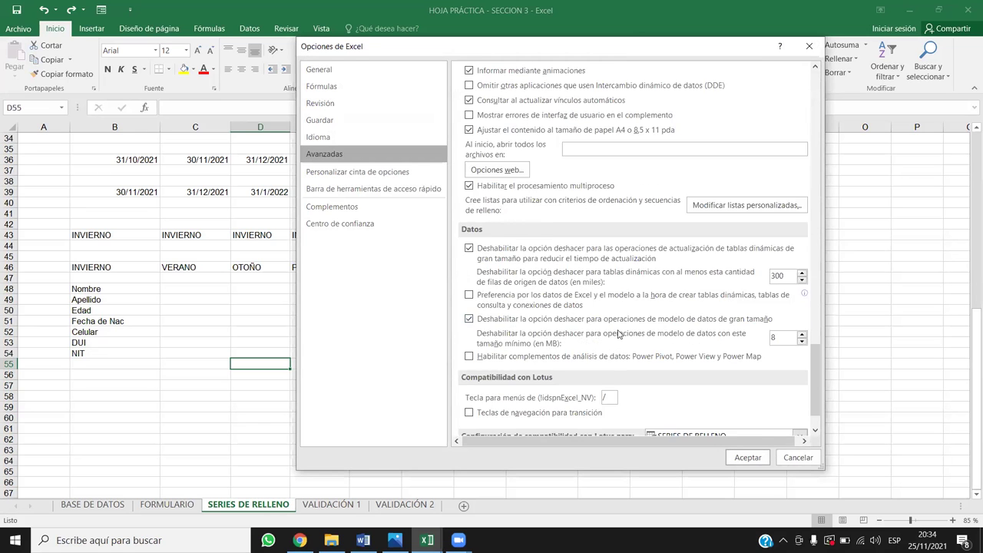
{"action": "scroll", "coordinate": [618, 334], "scroll_direction": "down", "scroll_amount": 2}
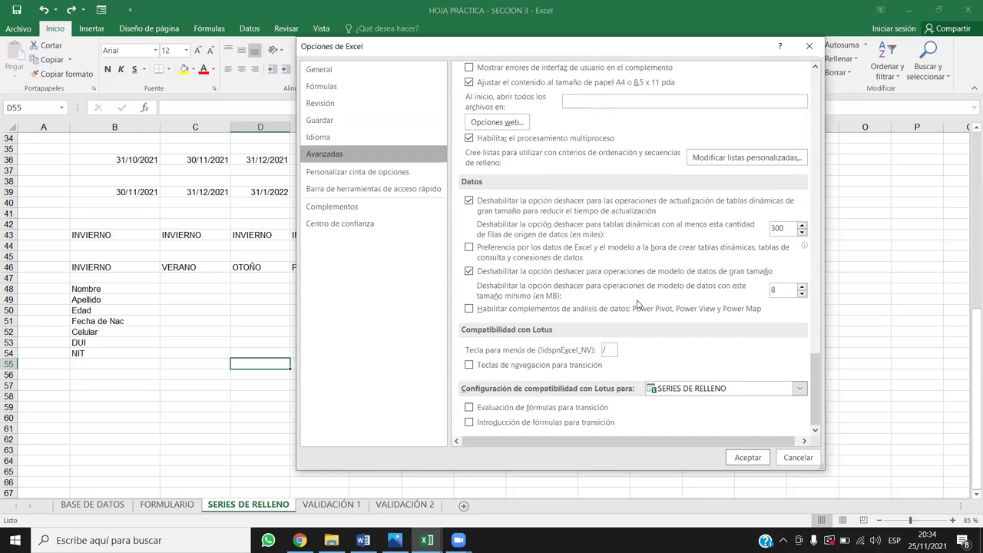
Import B48:B54 (Nombre through NIT) as a custom list and close Options
{"action": "left_click", "coordinate": [723, 156]}
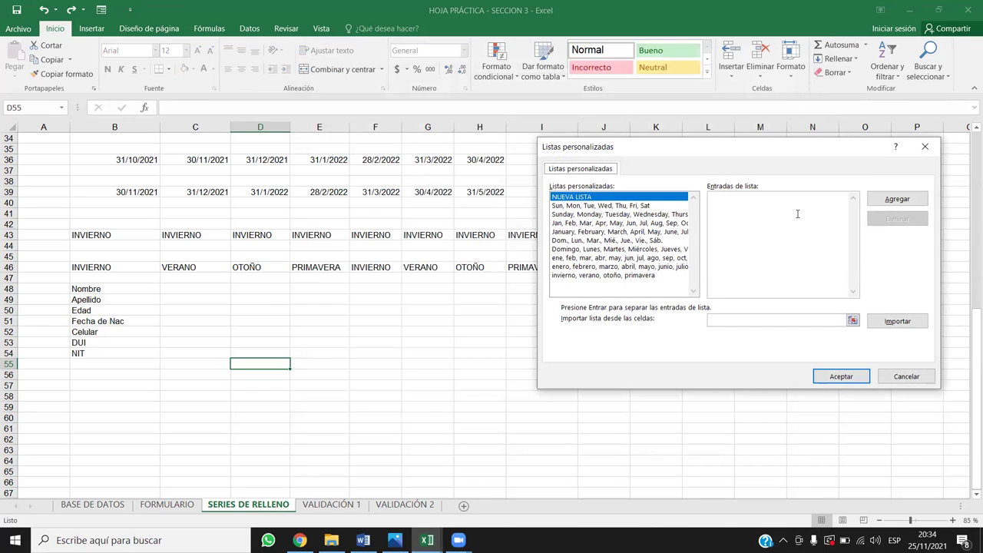
{"action": "left_click", "coordinate": [886, 323]}
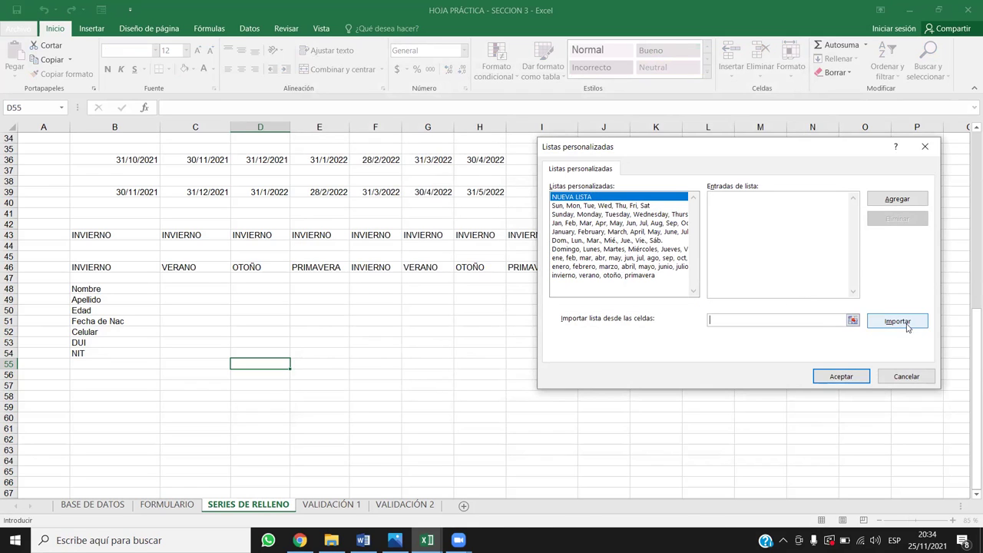
{"action": "left_click", "coordinate": [900, 324]}
{"action": "left_click", "coordinate": [853, 321]}
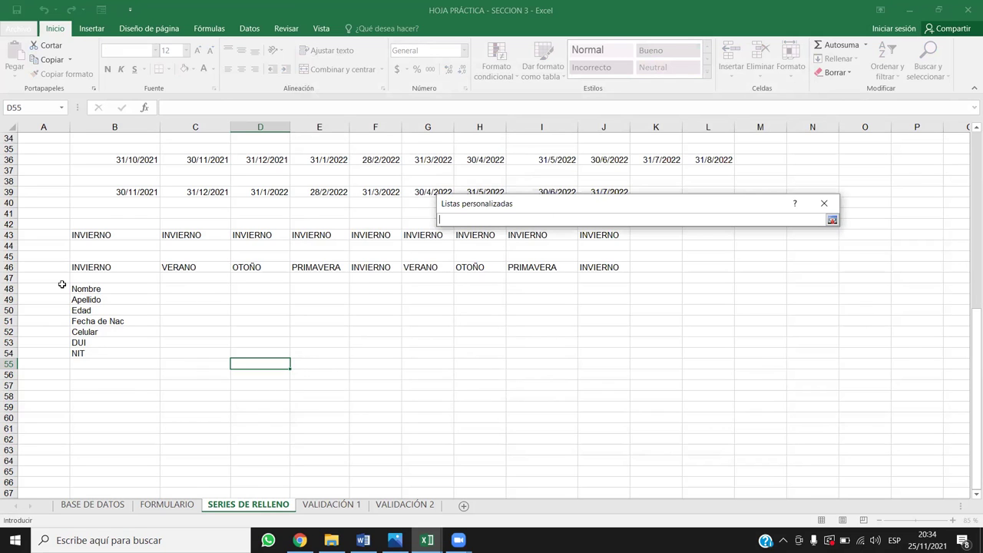
{"action": "left_click_drag", "start_coordinate": [113, 288], "coordinate": [114, 352]}
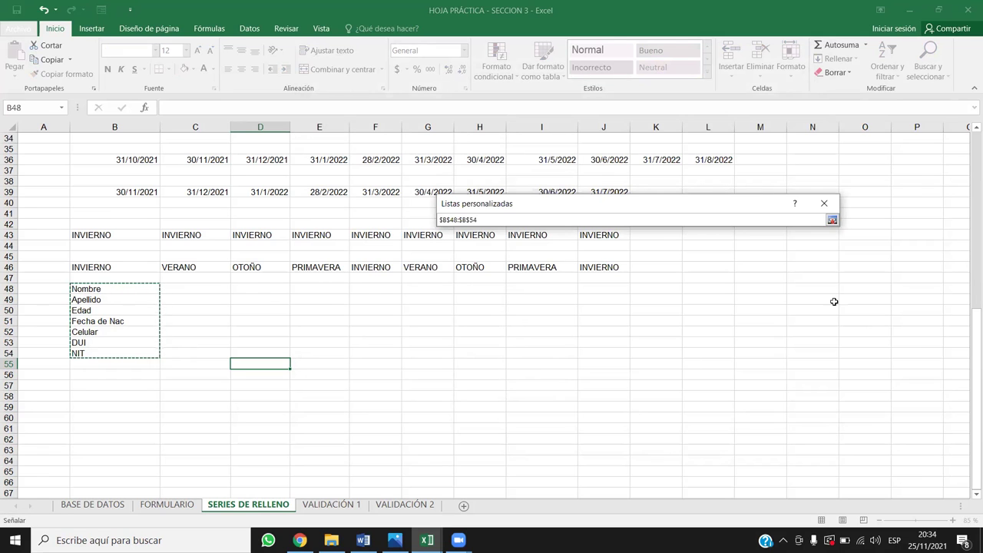
{"action": "left_click", "coordinate": [832, 220]}
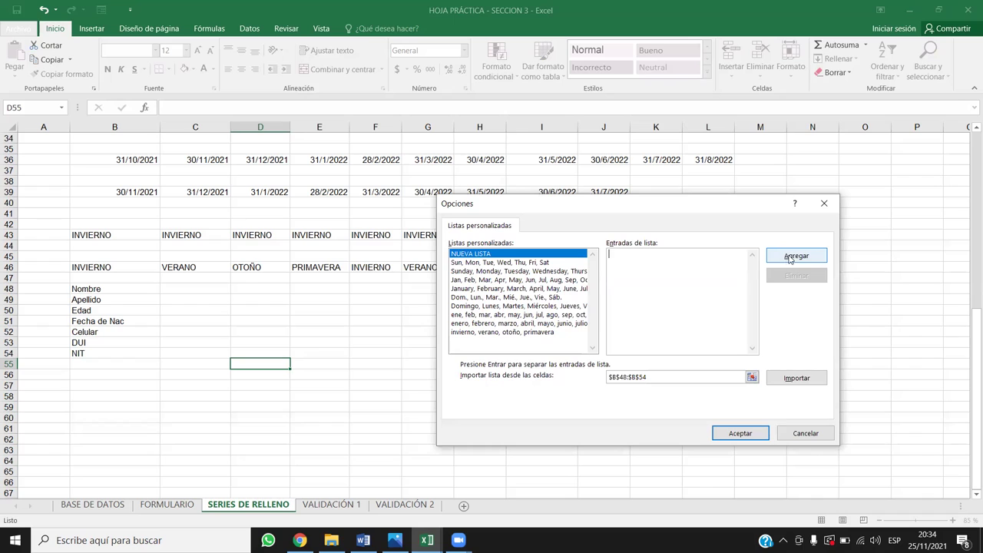
{"action": "left_click", "coordinate": [798, 379]}
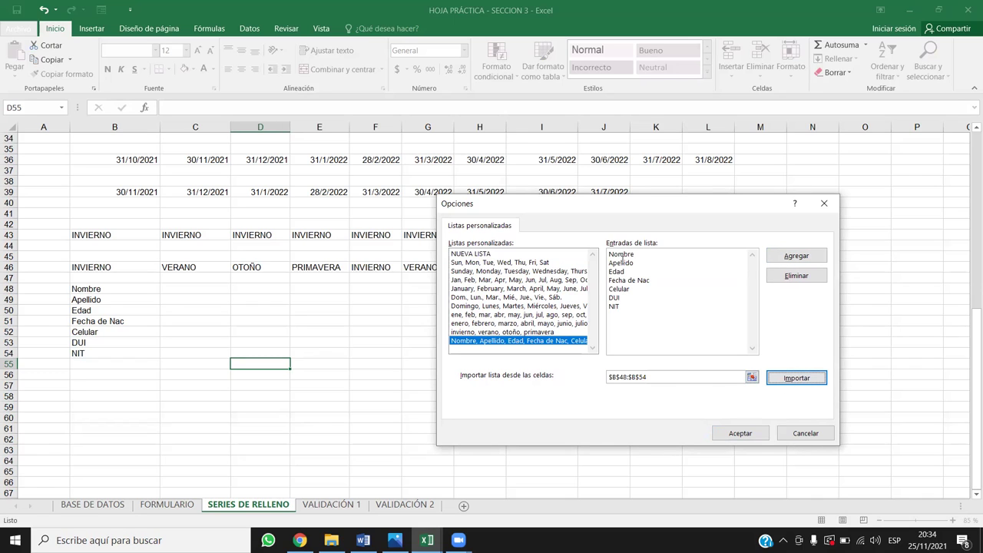
{"action": "left_click", "coordinate": [797, 255]}
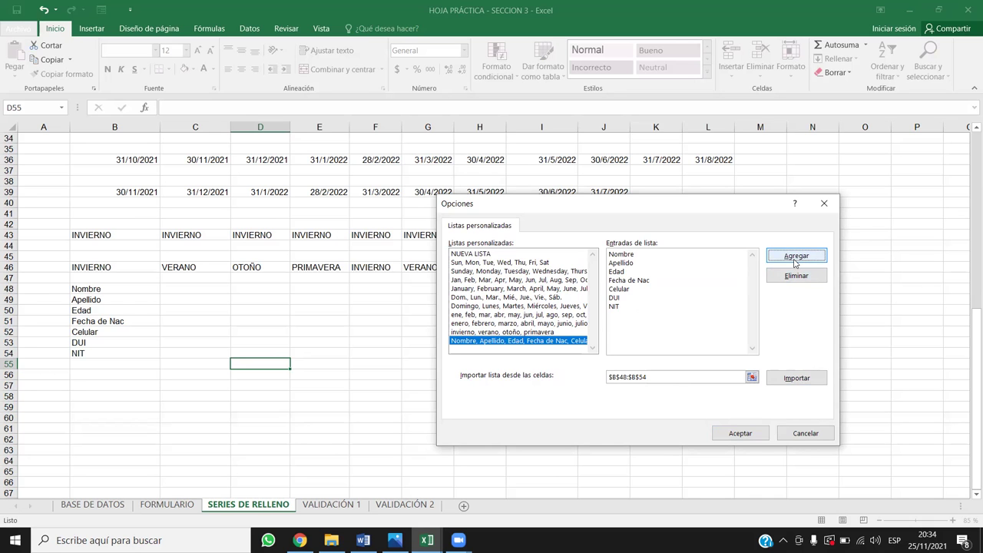
{"action": "left_click", "coordinate": [821, 204]}
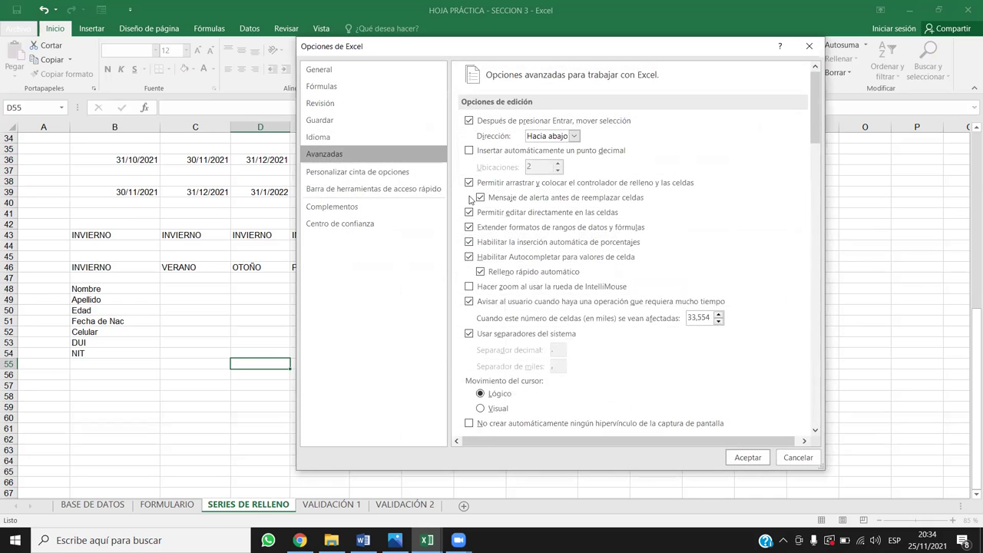
{"action": "scroll", "coordinate": [603, 359], "scroll_direction": "down", "scroll_amount": 5}
{"action": "scroll", "coordinate": [603, 359], "scroll_direction": "down", "scroll_amount": 2}
{"action": "left_click", "coordinate": [748, 457]}
Copy the Nombre label from B48 into D49
{"action": "left_click", "coordinate": [116, 364]}
{"action": "left_click", "coordinate": [111, 289]}
{"action": "key", "text": "ctrl+c"}
{"action": "left_click", "coordinate": [284, 301]}
{"action": "key", "text": "ctrl+v"}
Fill D49 down to D60: Nombre through NIT, then Nombre through Celular again
{"action": "left_click_drag", "start_coordinate": [290, 304], "coordinate": [289, 427]}
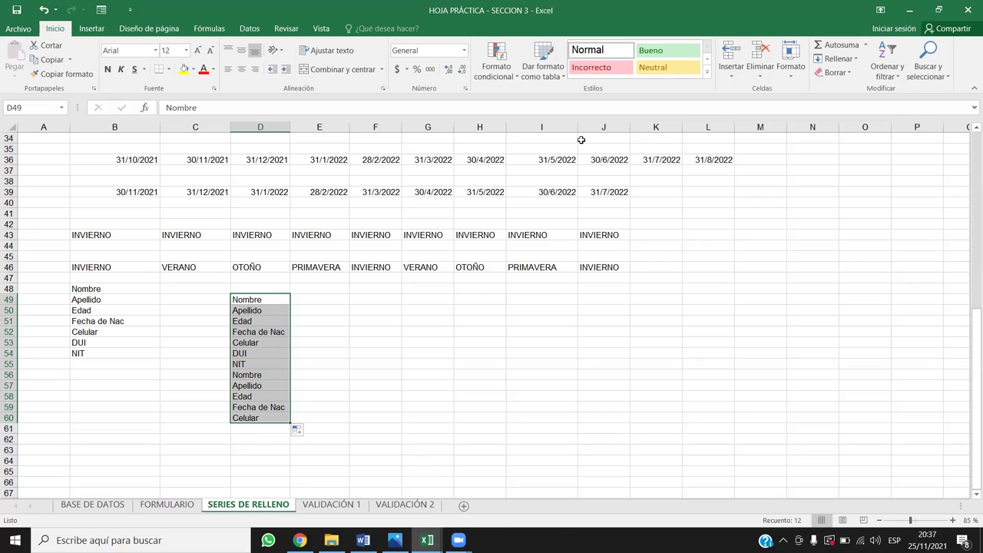
Reopen Excel Options' Advanced page and check that the Nombre–NIT custom list is saved
{"action": "left_click", "coordinate": [383, 318]}
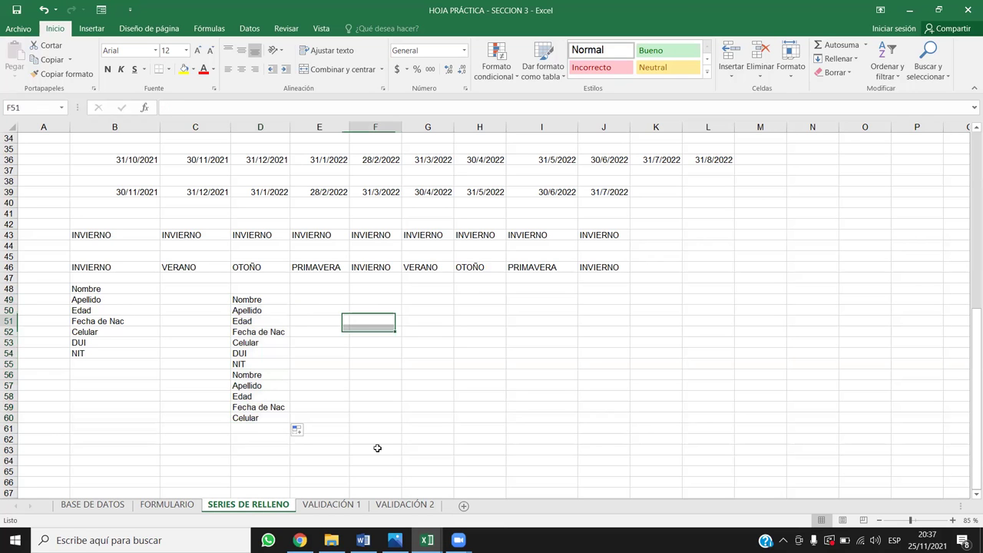
{"action": "left_click", "coordinate": [23, 30]}
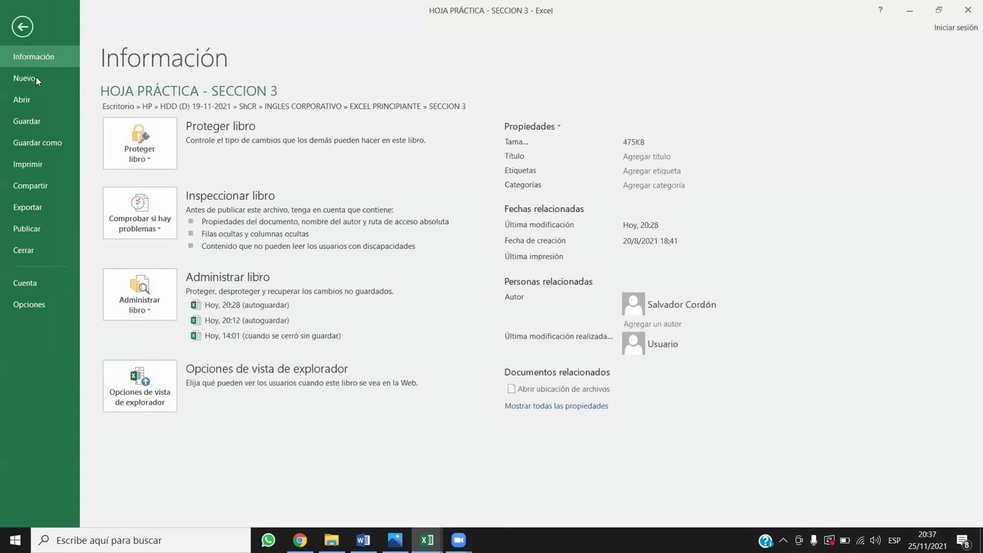
{"action": "left_click", "coordinate": [36, 305]}
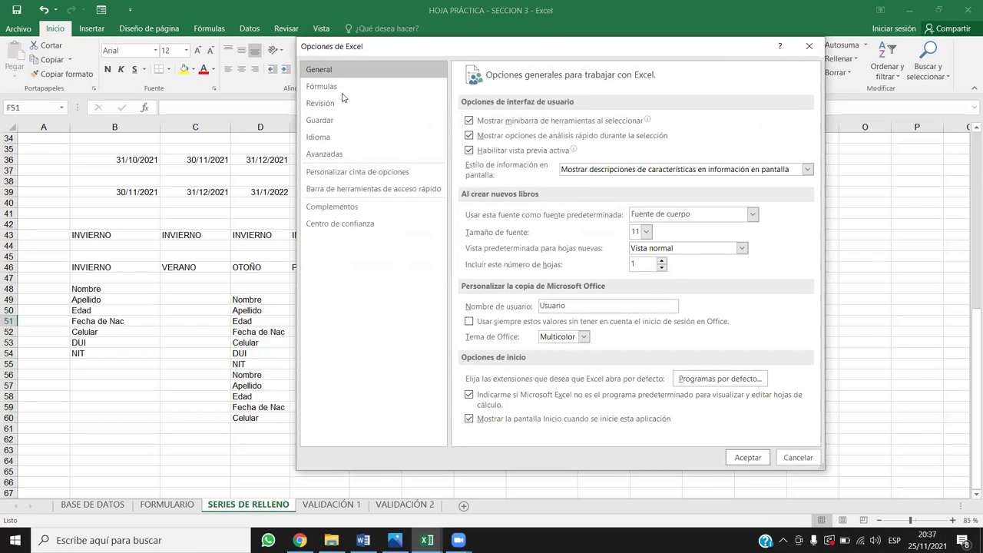
{"action": "left_click", "coordinate": [265, 211]}
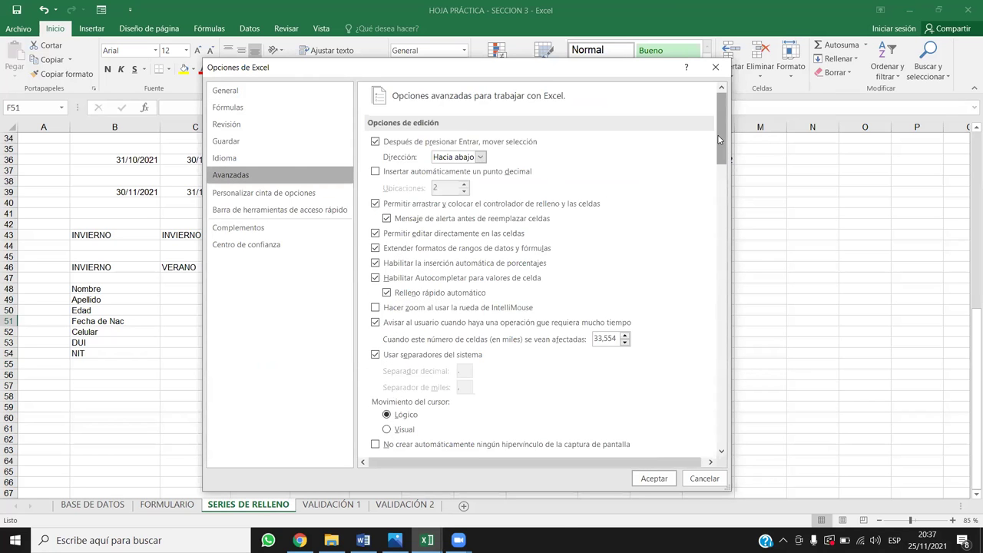
{"action": "left_click_drag", "start_coordinate": [718, 134], "coordinate": [711, 450]}
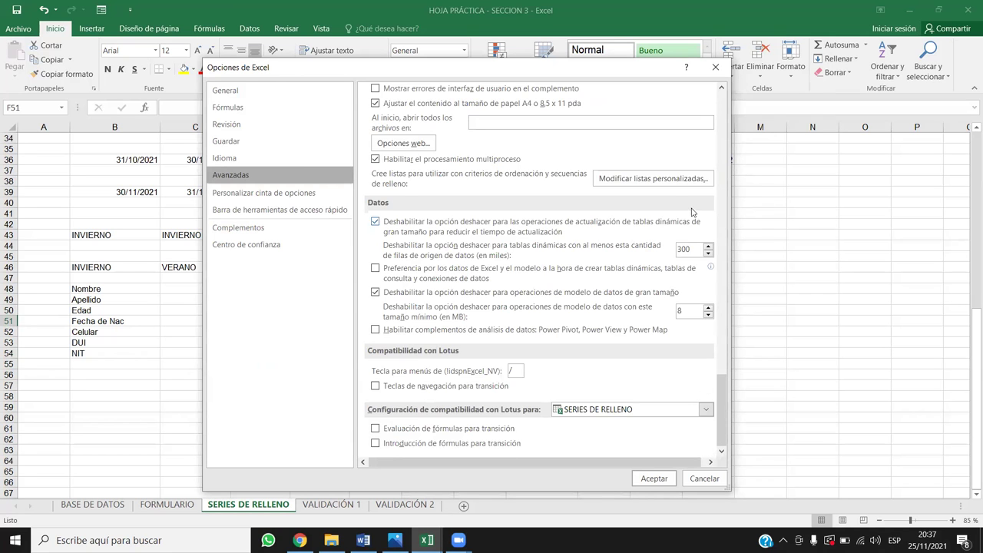
{"action": "left_click", "coordinate": [645, 177]}
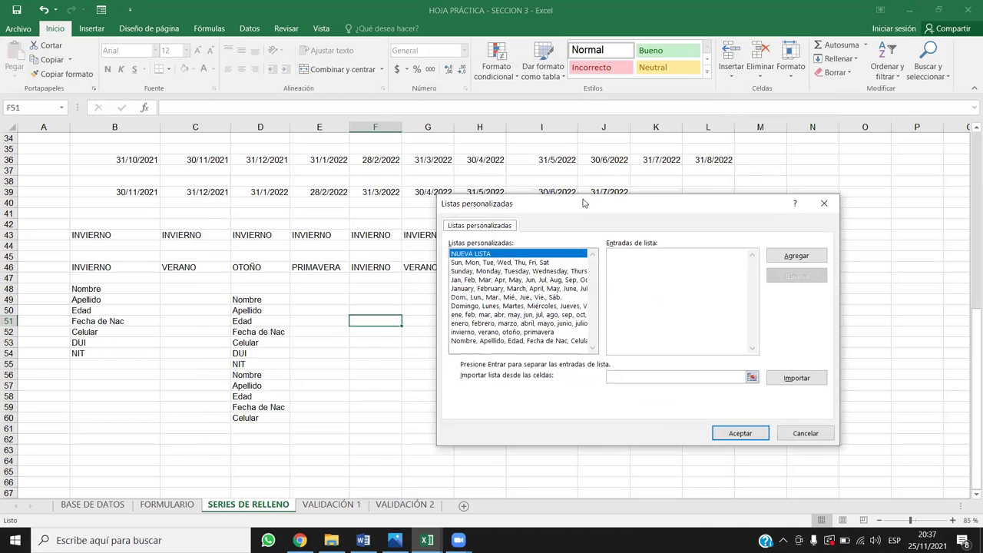
{"action": "left_click_drag", "start_coordinate": [583, 203], "coordinate": [490, 176]}
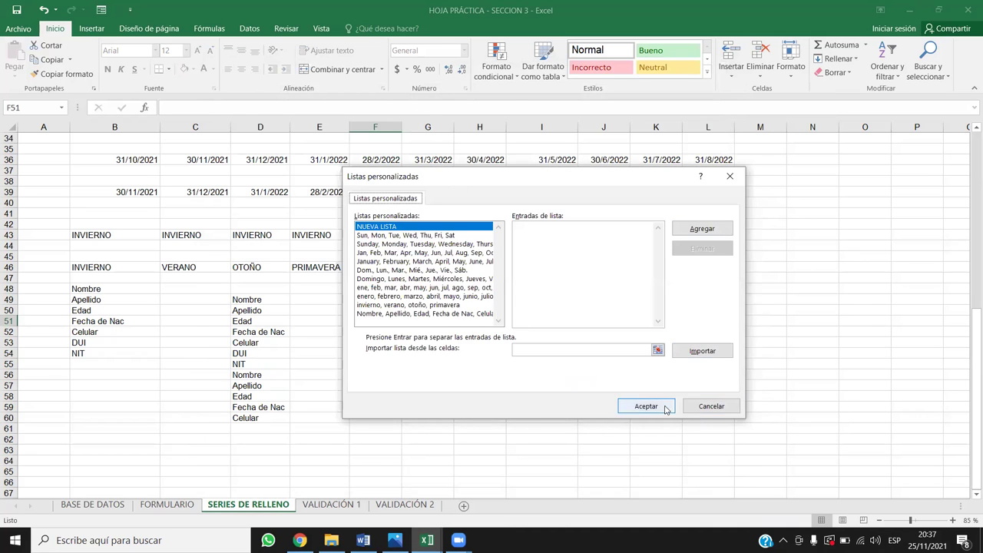
{"action": "left_click", "coordinate": [665, 408]}
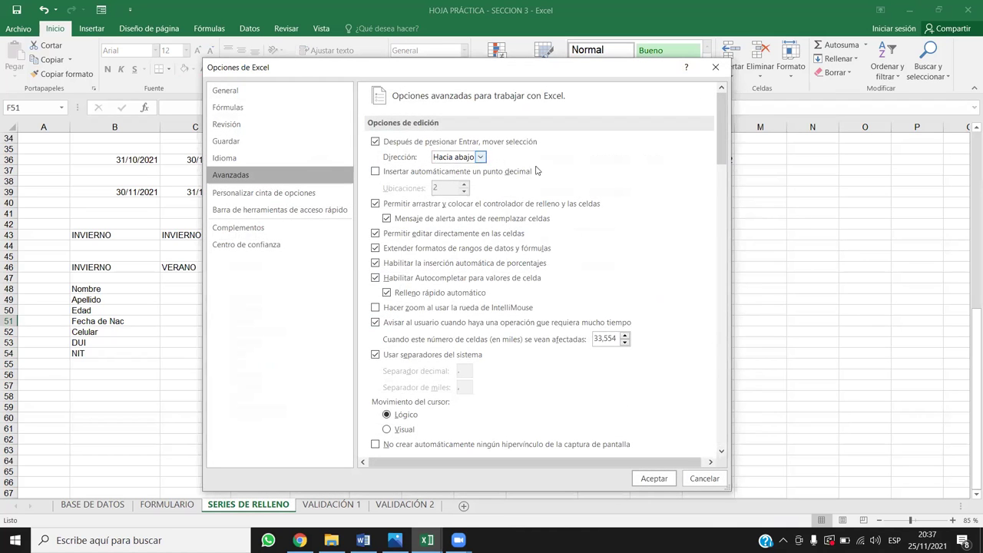
{"action": "left_click_drag", "start_coordinate": [720, 141], "coordinate": [684, 442]}
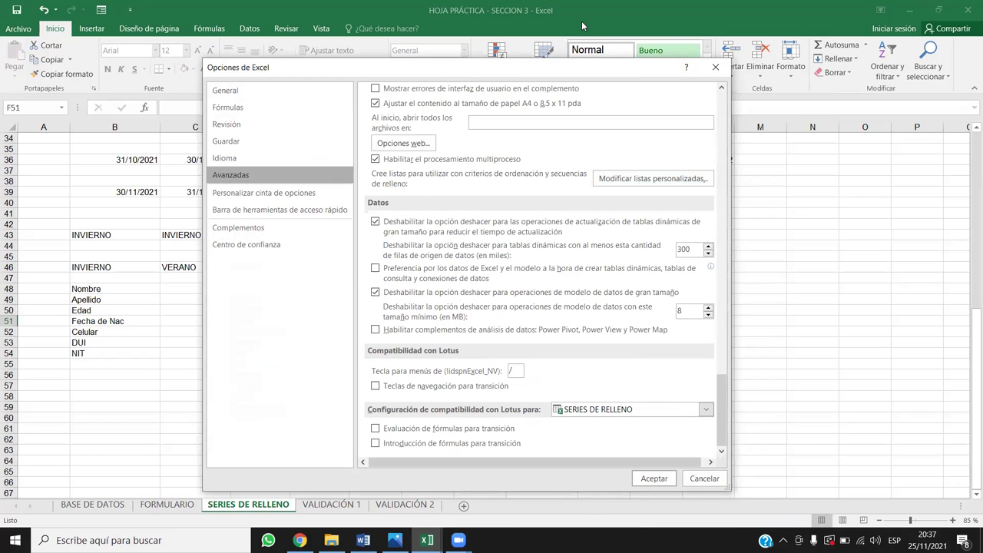
{"action": "left_click", "coordinate": [531, 33]}
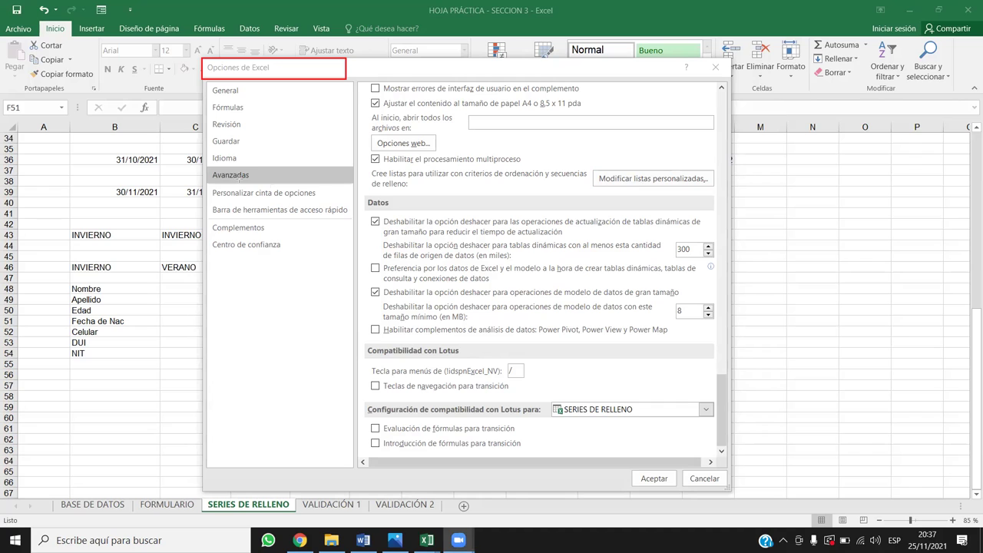
{"action": "left_click_drag", "start_coordinate": [202, 166], "coordinate": [262, 185]}
{"action": "left_click_drag", "start_coordinate": [587, 168], "coordinate": [726, 193]}
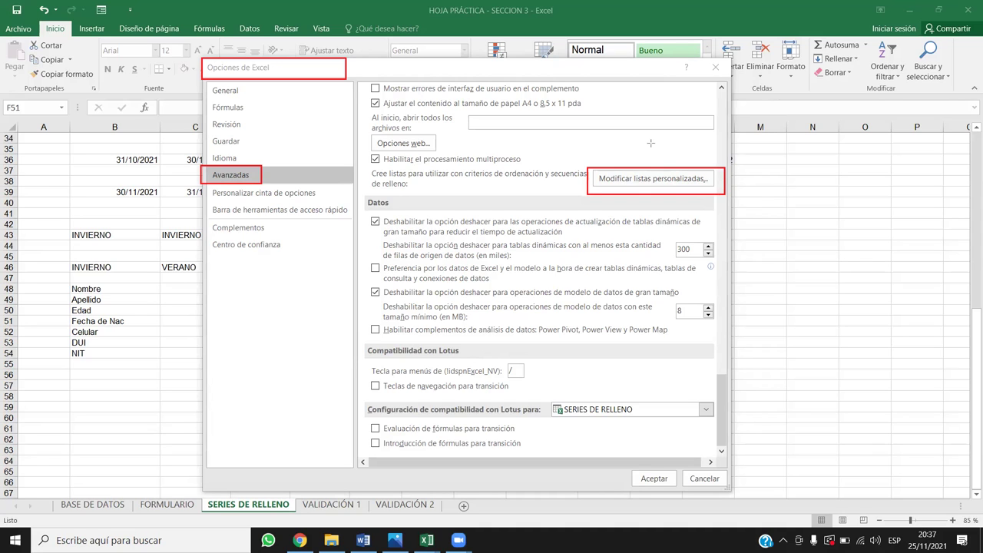
{"action": "left_click_drag", "start_coordinate": [265, 79], "coordinate": [254, 164]}
{"action": "left_click_drag", "start_coordinate": [263, 178], "coordinate": [592, 178]}
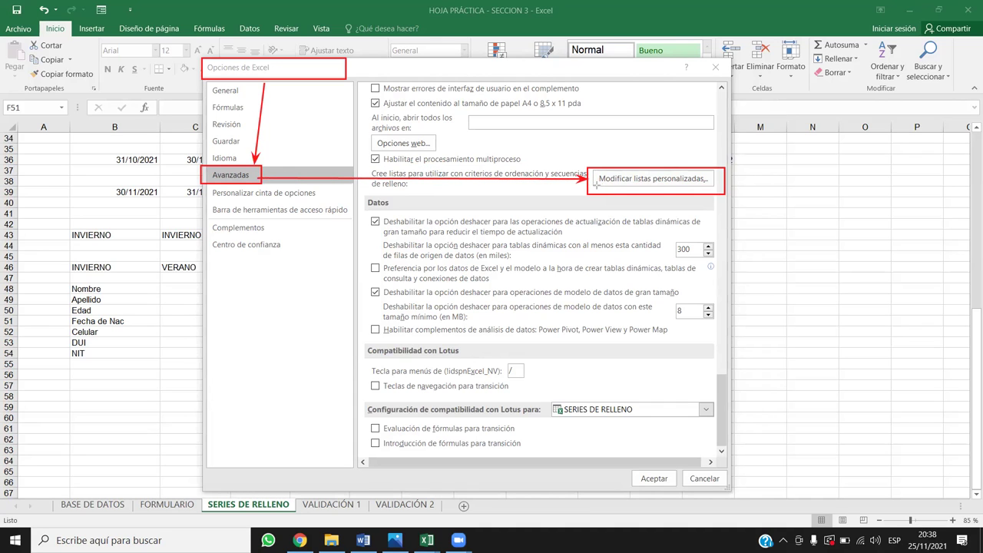
{"action": "left_click_drag", "start_coordinate": [663, 193], "coordinate": [654, 468]}
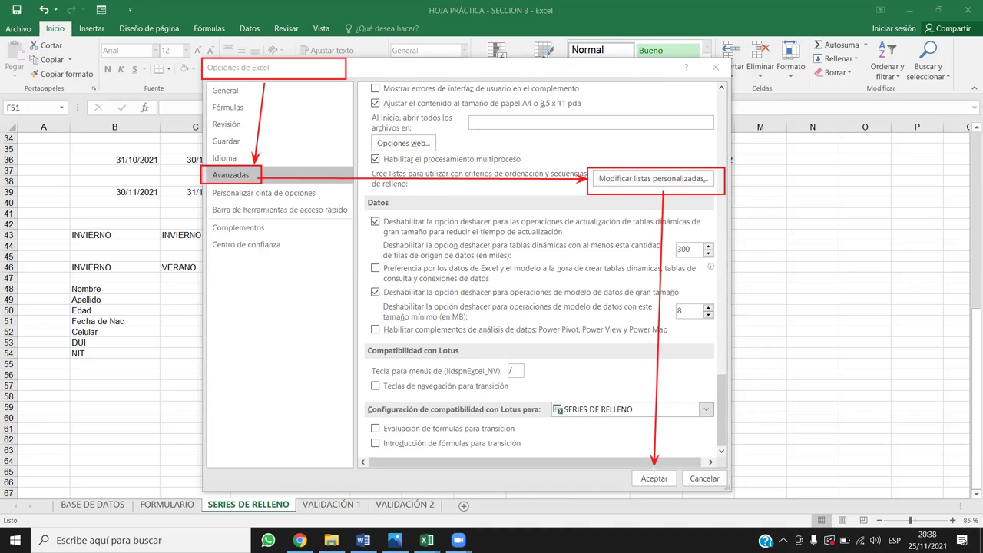
Undo the last action and close the Excel Options window
{"action": "key", "text": "ctrl+z"}
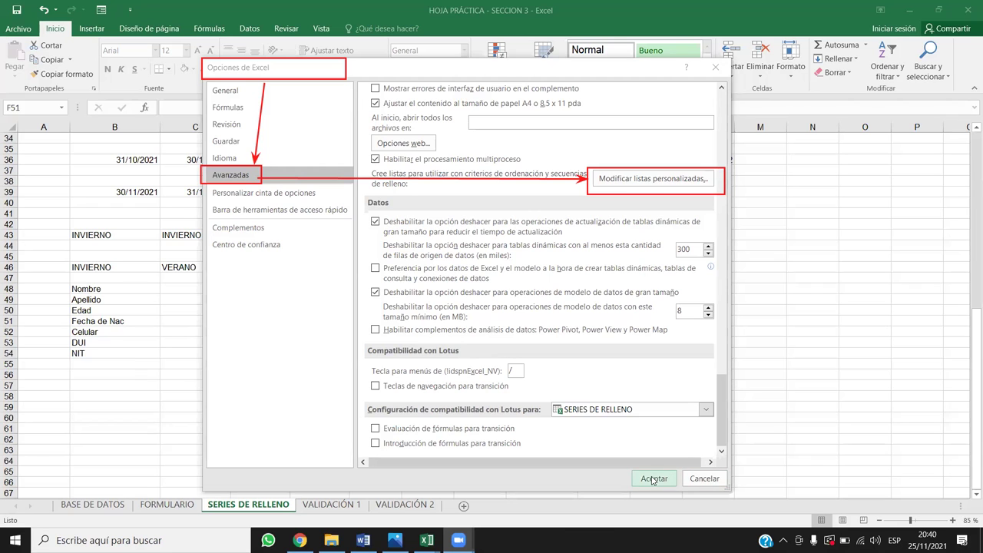
{"action": "left_click", "coordinate": [717, 67]}
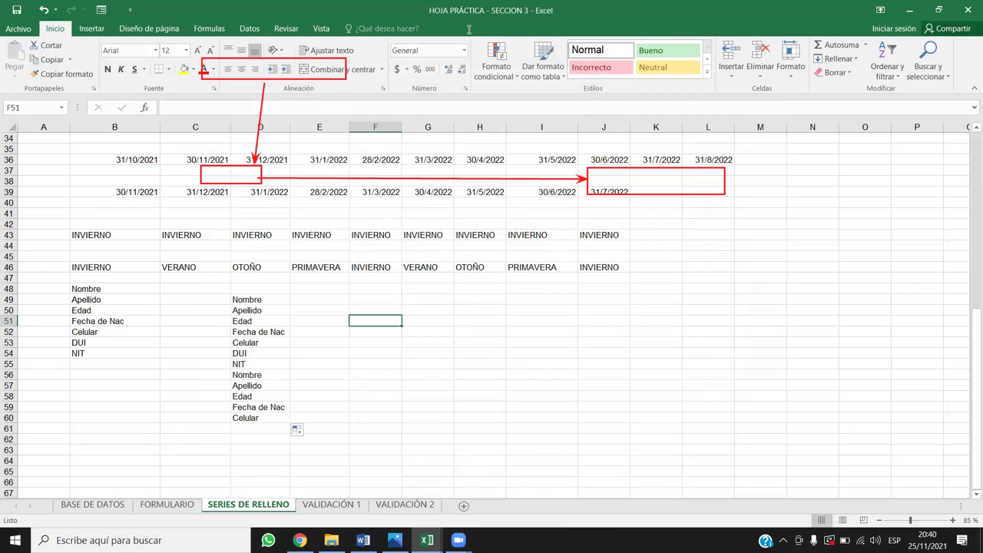
Clear the screen annotations and switch to the VALIDACIÓN 1 sheet
{"action": "left_click_drag", "start_coordinate": [269, 122], "coordinate": [642, 146]}
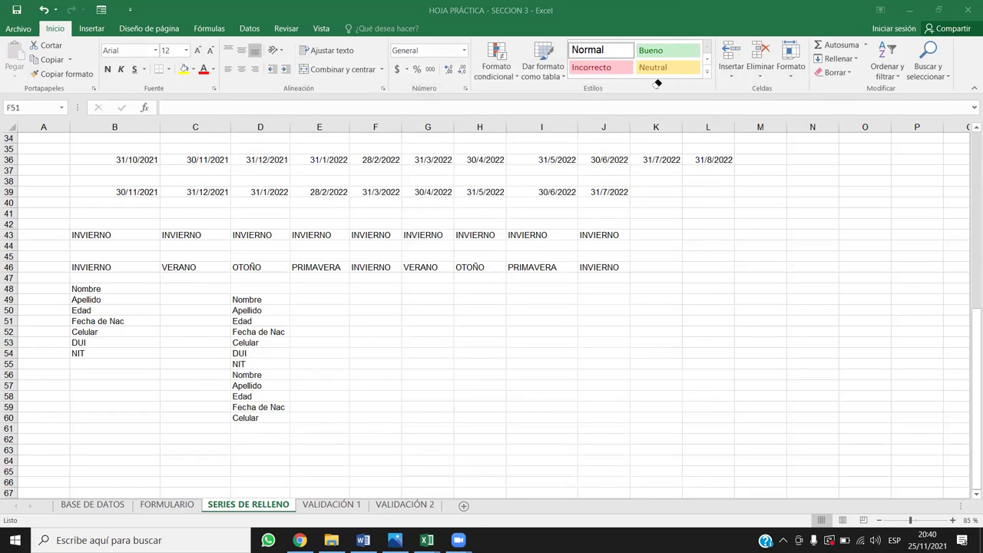
{"action": "key", "text": "Escape"}
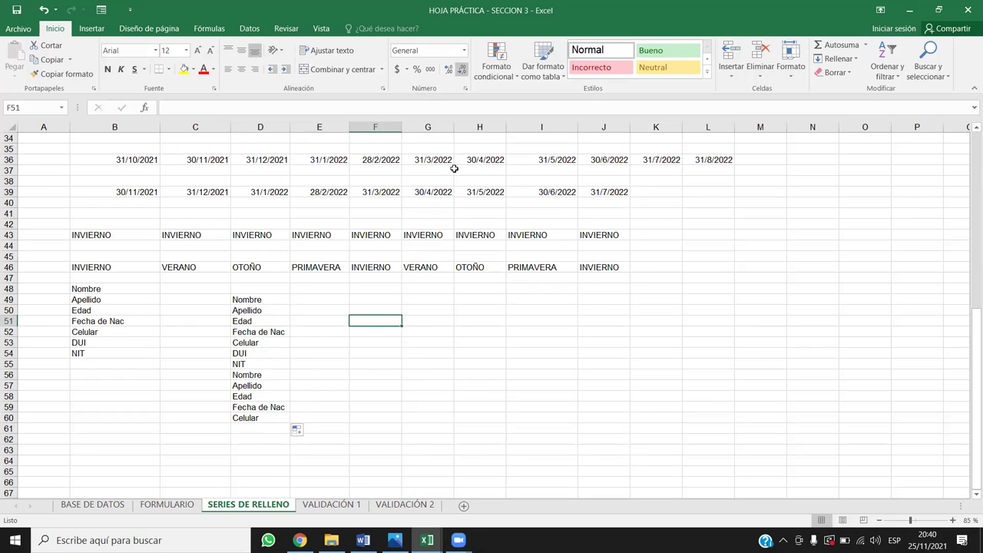
{"action": "left_click", "coordinate": [332, 509]}
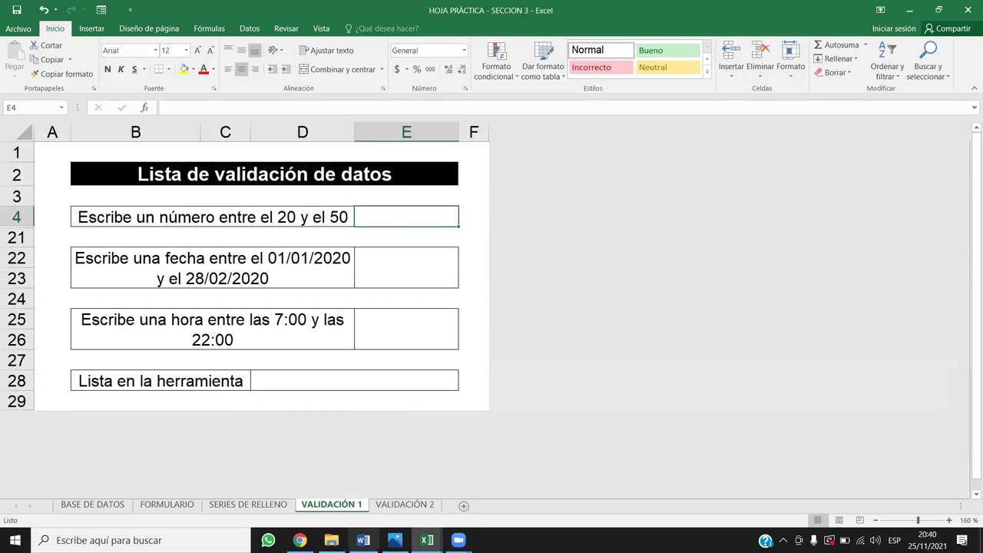
Read the Lista de validación lesson slide in Chrome, then return to Excel
{"action": "left_click", "coordinate": [300, 540]}
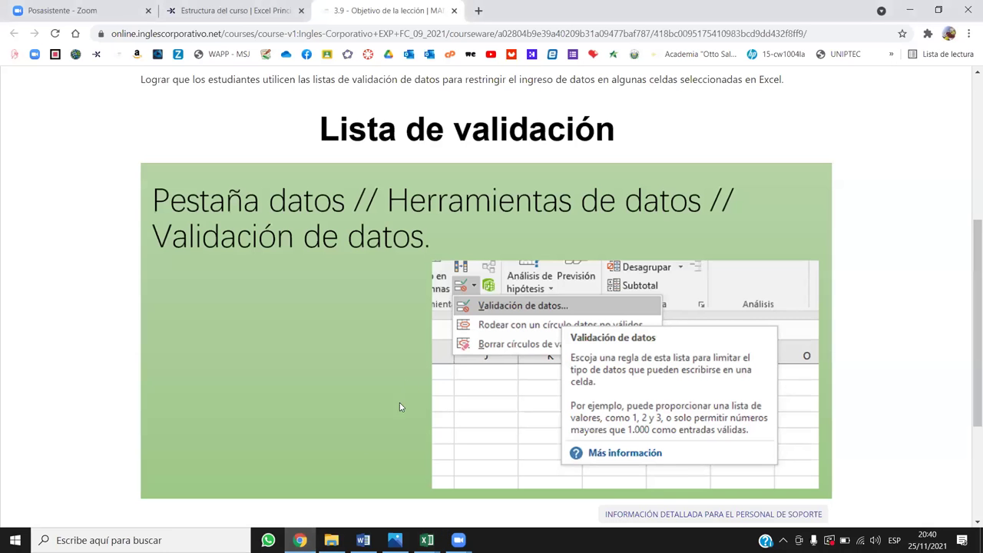
{"action": "scroll", "coordinate": [420, 362], "scroll_direction": "down", "scroll_amount": 3}
{"action": "scroll", "coordinate": [420, 362], "scroll_direction": "up", "scroll_amount": 4}
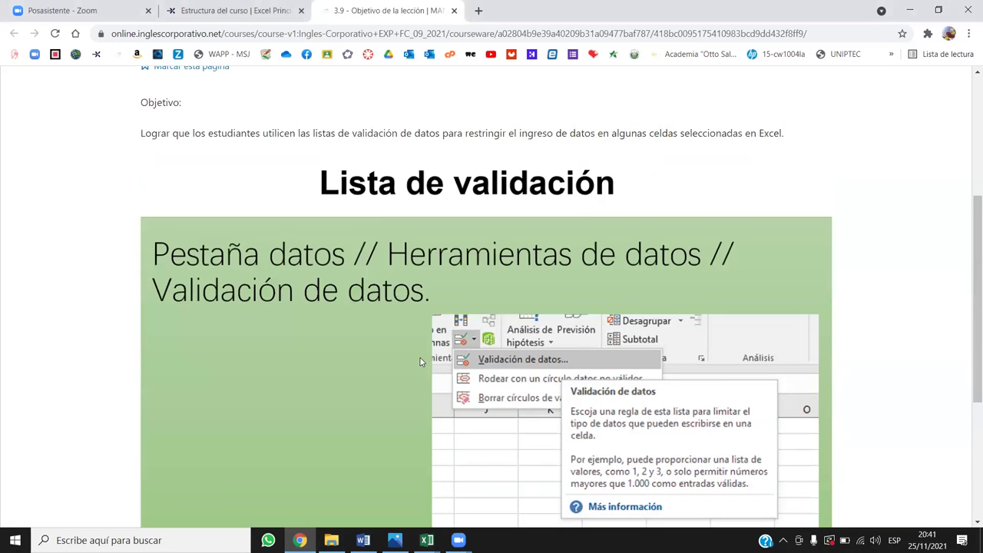
{"action": "scroll", "coordinate": [420, 361], "scroll_direction": "down", "scroll_amount": 1}
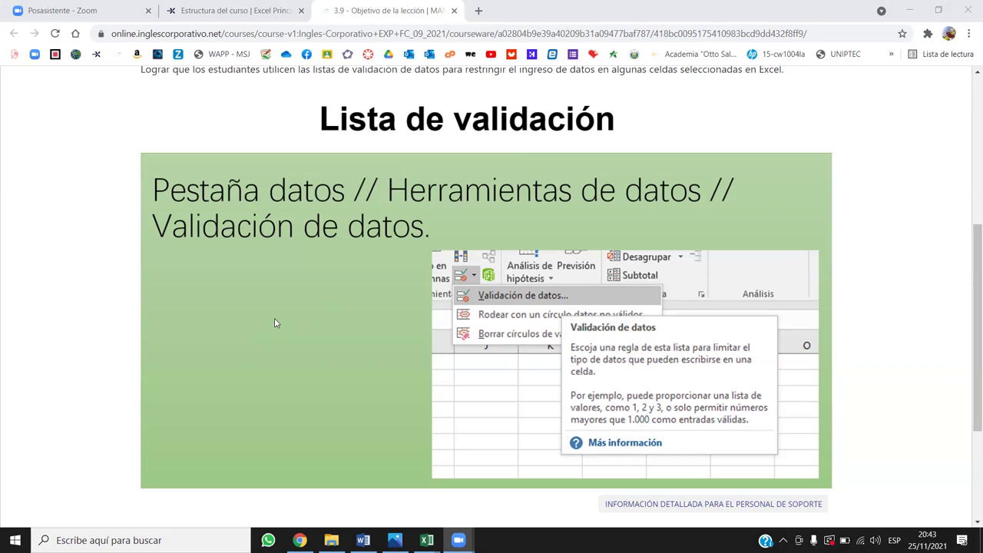
{"action": "key", "text": "alt+Tab"}
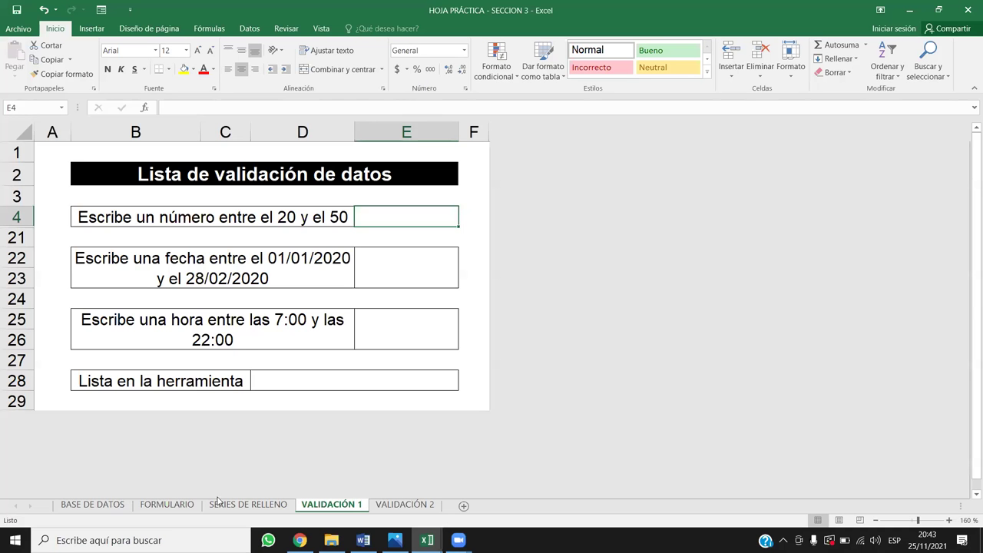
On SERIES DE RELLENO, fill the custom list from D49 across row 49 to DUI
{"action": "left_click", "coordinate": [223, 504]}
{"action": "left_click_drag", "start_coordinate": [269, 300], "coordinate": [274, 417]}
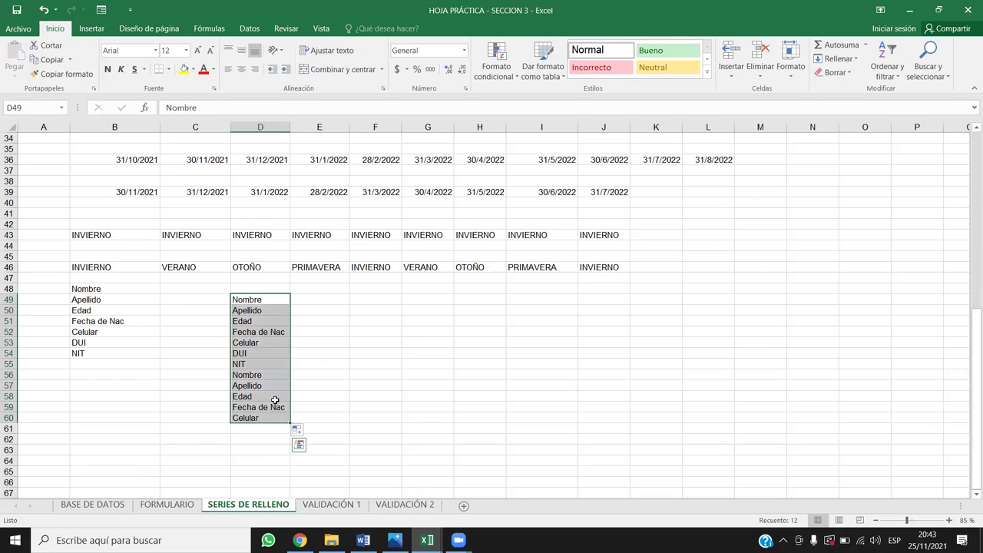
{"action": "left_click_drag", "start_coordinate": [280, 302], "coordinate": [291, 307]}
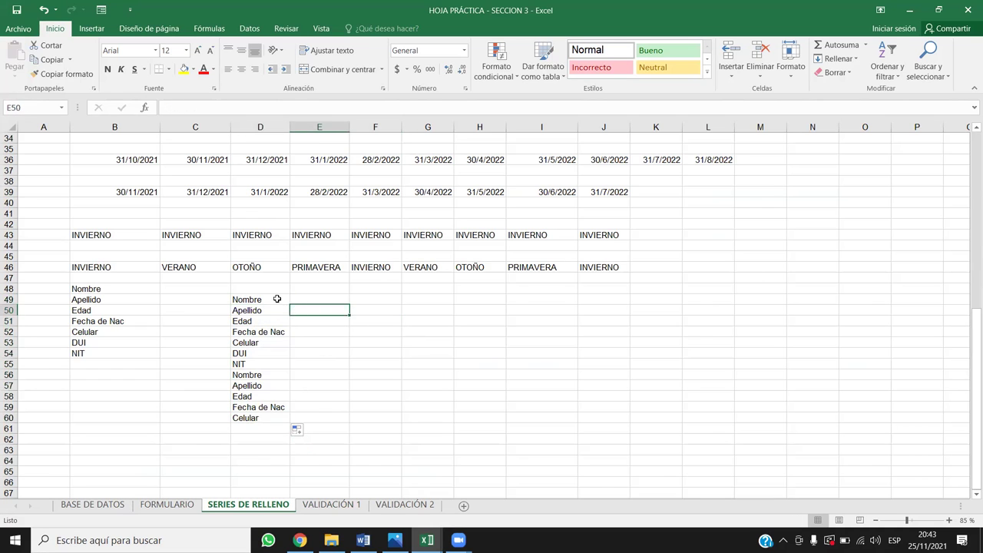
{"action": "left_click_drag", "start_coordinate": [291, 306], "coordinate": [576, 308]}
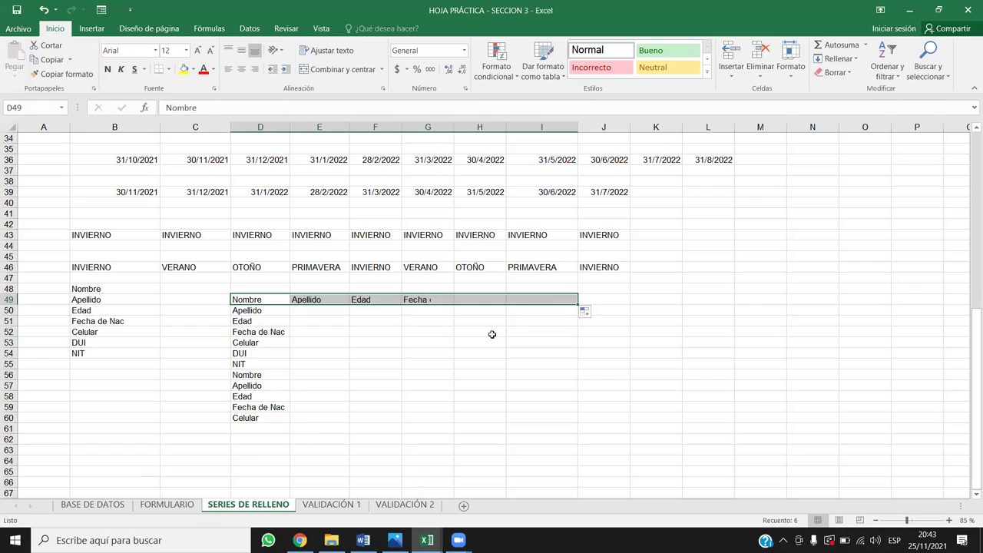
Enter NOMBRE in G53 and fill the uppercase label list across to J53
{"action": "left_click", "coordinate": [281, 300]}
{"action": "key", "text": "ctrl+c"}
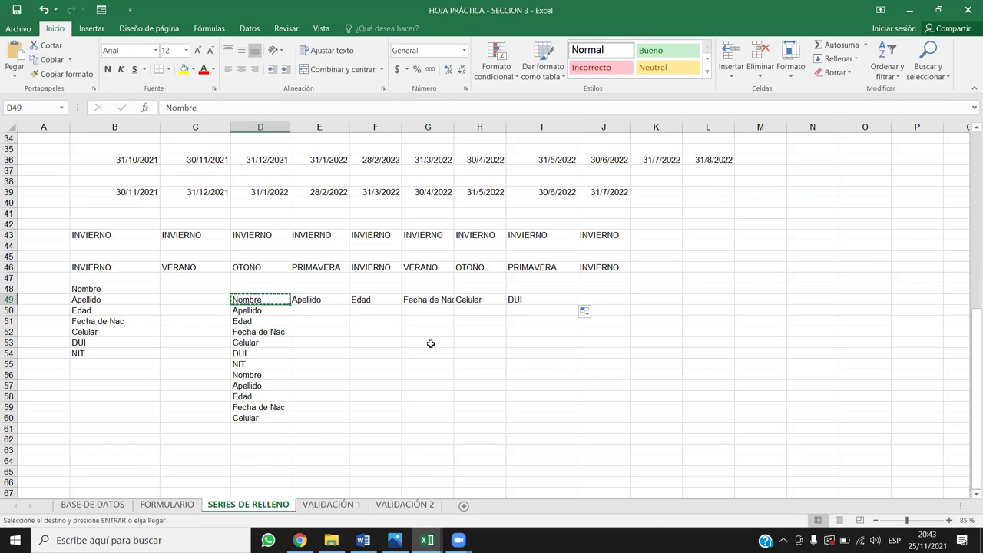
{"action": "left_click", "coordinate": [432, 349]}
{"action": "key", "text": "ctrl+v"}
{"action": "key", "text": "BackSpace"}
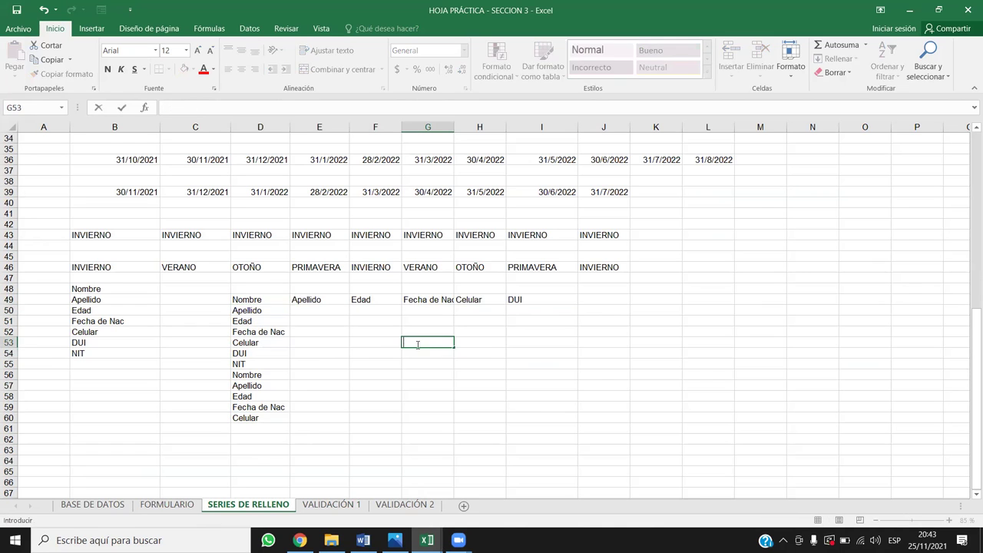
{"action": "type", "text": "Nom"}
{"action": "key", "text": "BackSpace"}
{"action": "key", "text": "BackSpace"}
{"action": "key", "text": "BackSpace"}
{"action": "type", "text": "NOMBRE}"}
{"action": "key", "text": "Return"}
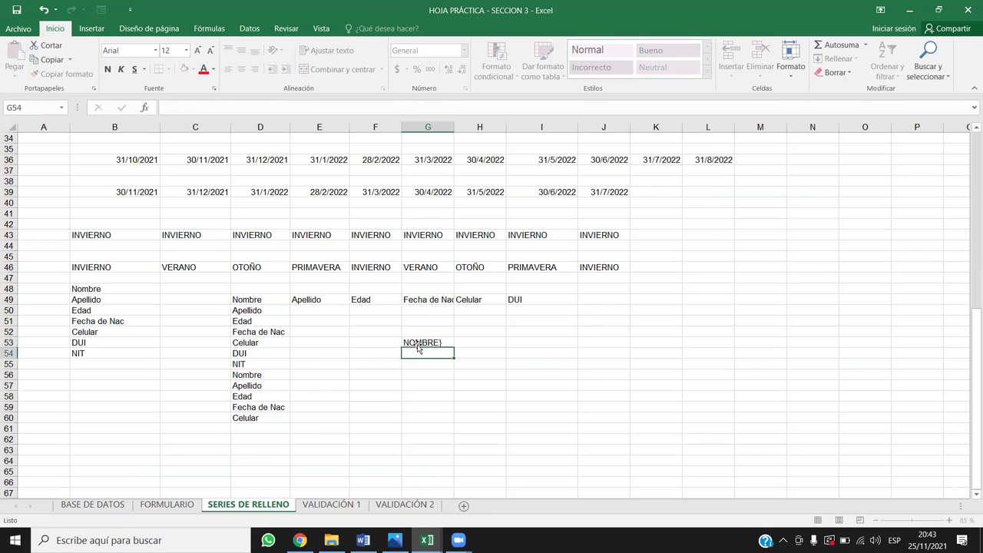
{"action": "left_click", "coordinate": [418, 346]}
{"action": "type", "text": "NOMBRE"}
{"action": "left_click", "coordinate": [430, 369]}
{"action": "left_click", "coordinate": [430, 343]}
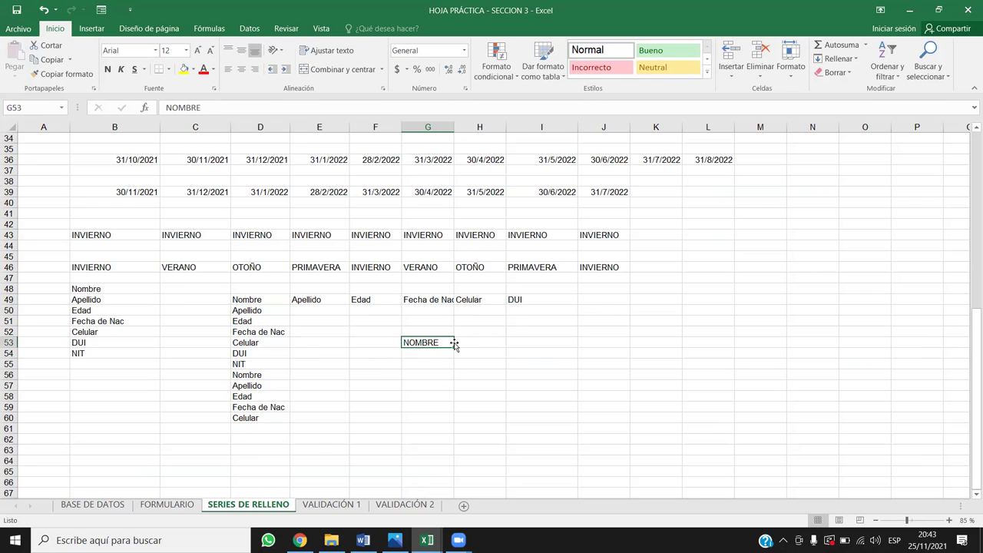
{"action": "left_click_drag", "start_coordinate": [454, 348], "coordinate": [637, 356]}
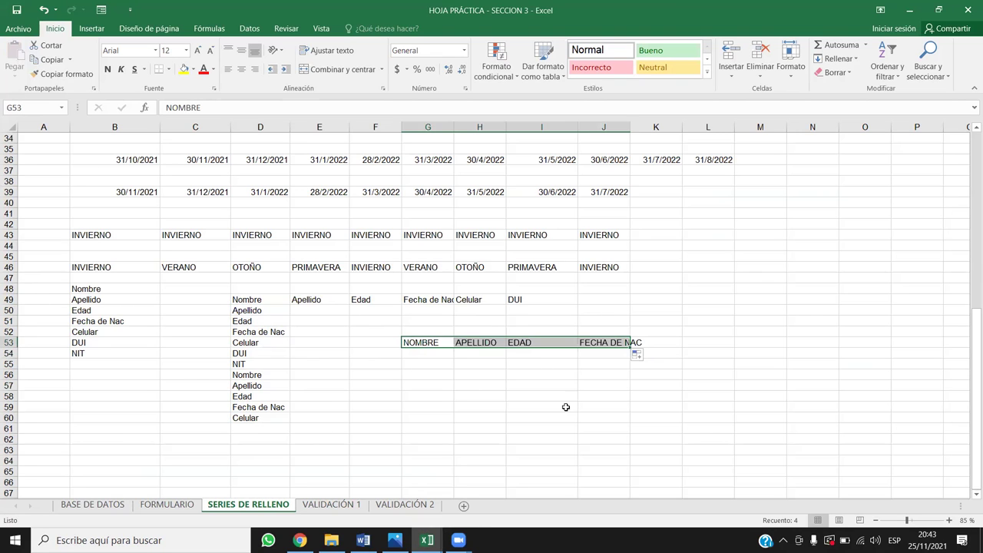
Clear the whole practice block A48:J60
{"action": "left_click", "coordinate": [285, 318]}
{"action": "left_click_drag", "start_coordinate": [58, 292], "coordinate": [629, 418]}
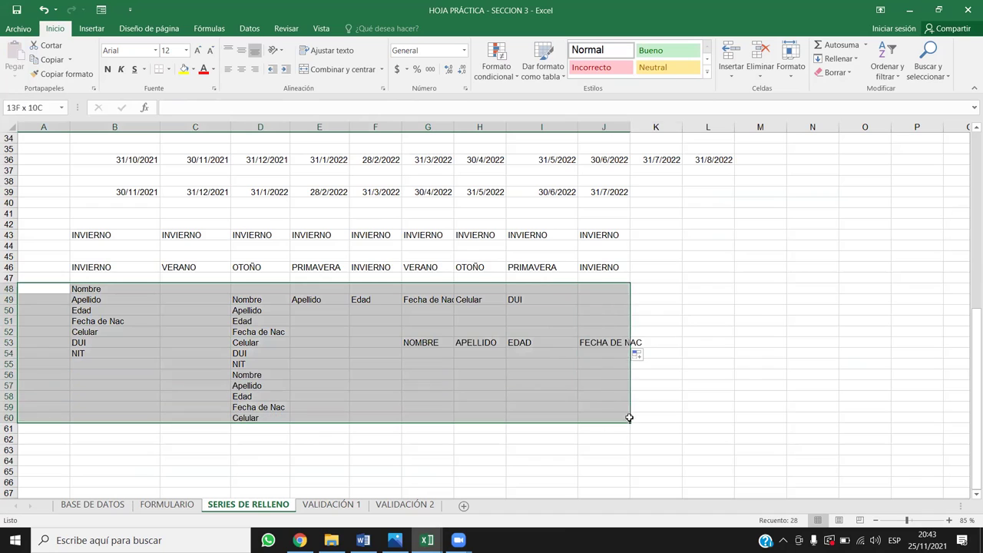
{"action": "key", "text": "Delete"}
Enter verano in B49 and fill the season series across to primavera in L49
{"action": "left_click", "coordinate": [87, 302]}
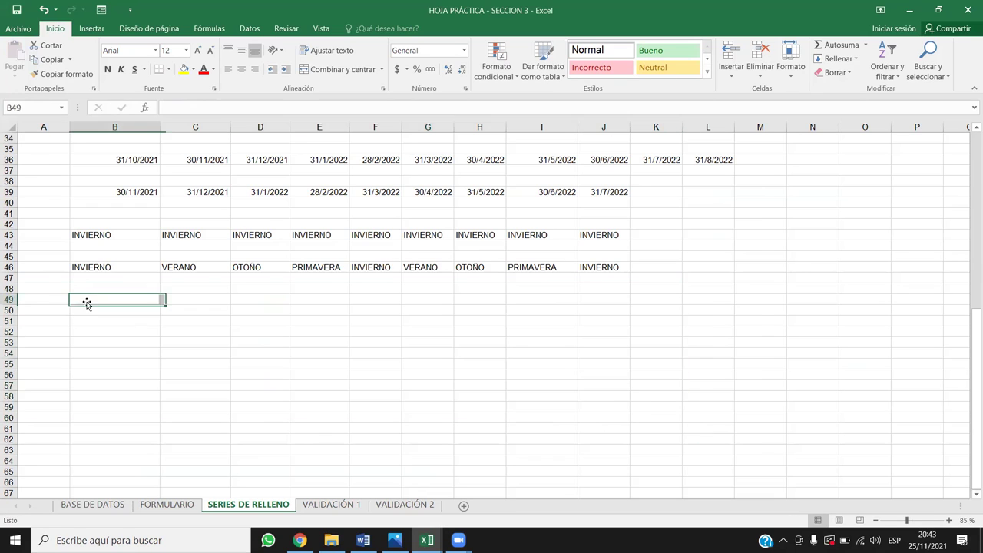
{"action": "type", "text": "v"}
{"action": "key", "text": "BackSpace"}
{"action": "type", "text": "verano}"}
{"action": "key", "text": "BackSpace"}
{"action": "key", "text": "Return"}
{"action": "left_click", "coordinate": [136, 297]}
{"action": "mouse_move", "coordinate": [160, 304]}
{"action": "left_mouse_down"}
{"action": "mouse_move", "coordinate": [704, 329]}
{"action": "mouse_move", "coordinate": [705, 338]}
{"action": "left_mouse_up"}
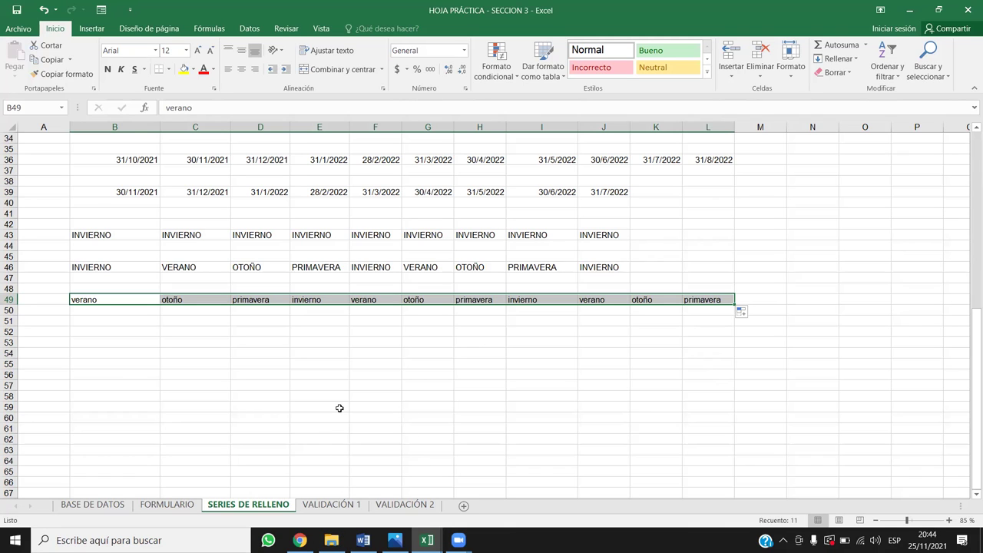
Show the VALIDACIÓN 1 sheet, then bring up the Chrome data validation lesson
{"action": "left_click", "coordinate": [350, 507]}
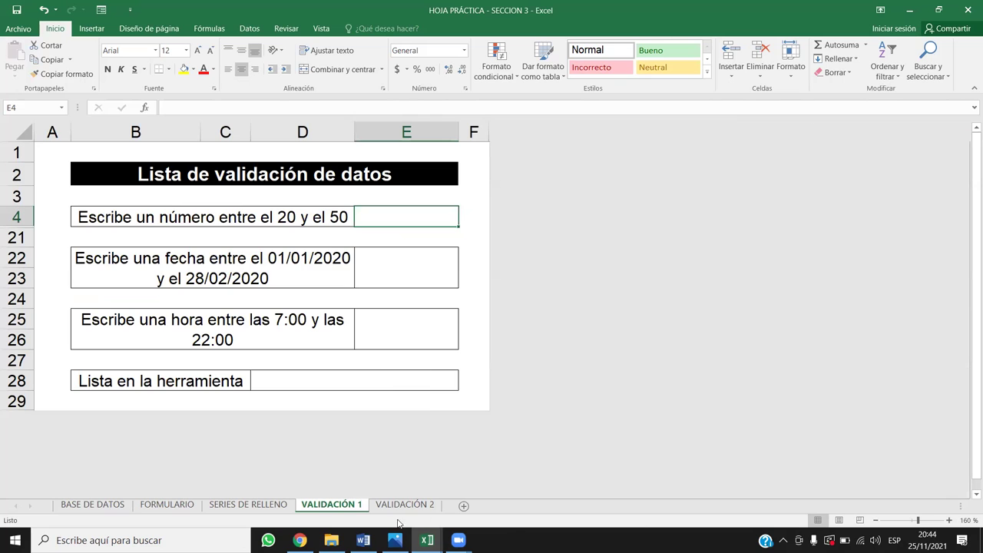
{"action": "left_click", "coordinate": [300, 541]}
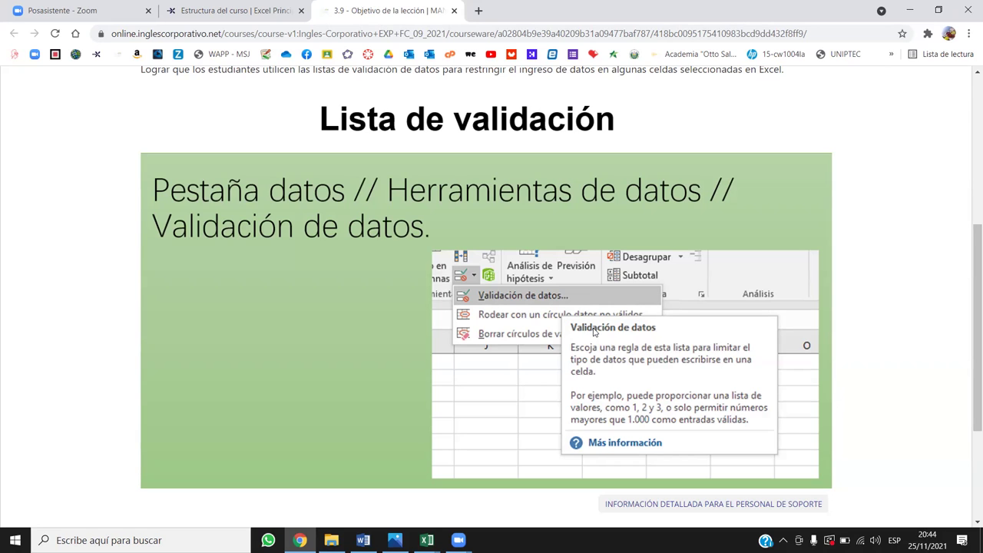
Return from Chrome to Excel's VALIDACIÓN 1 sheet
{"action": "key", "text": "alt+Tab"}
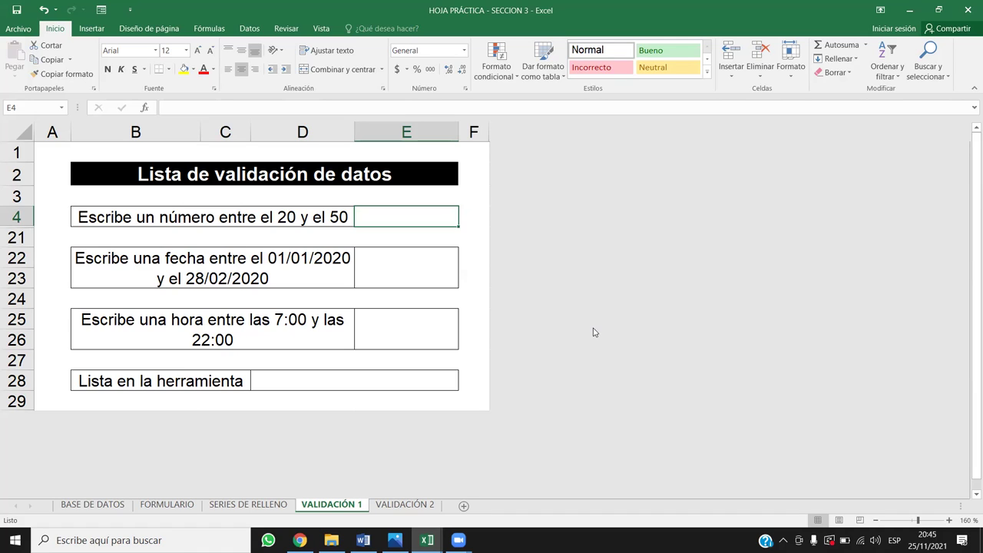
{"action": "type", "text": "1"}
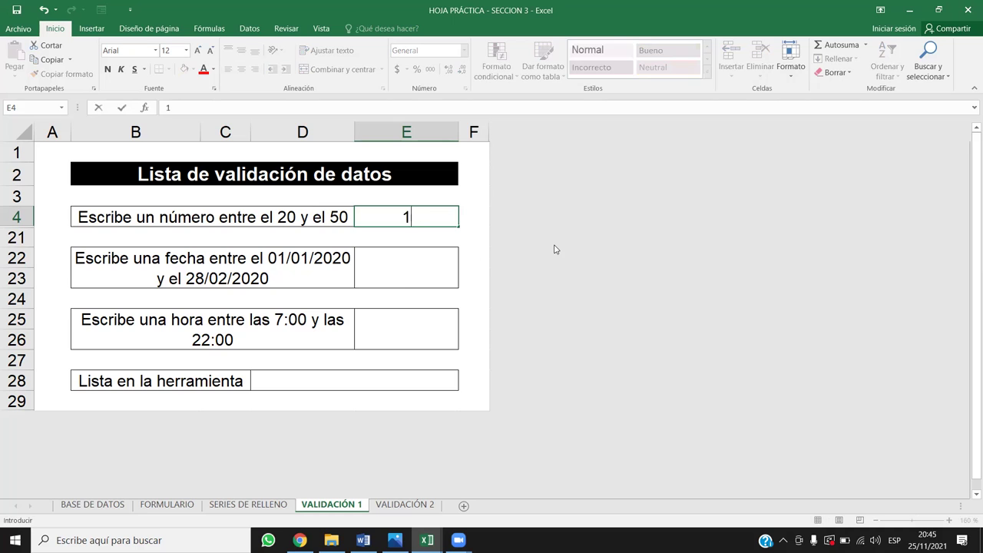
{"action": "type", "text": "0"}
{"action": "key", "text": "Return"}
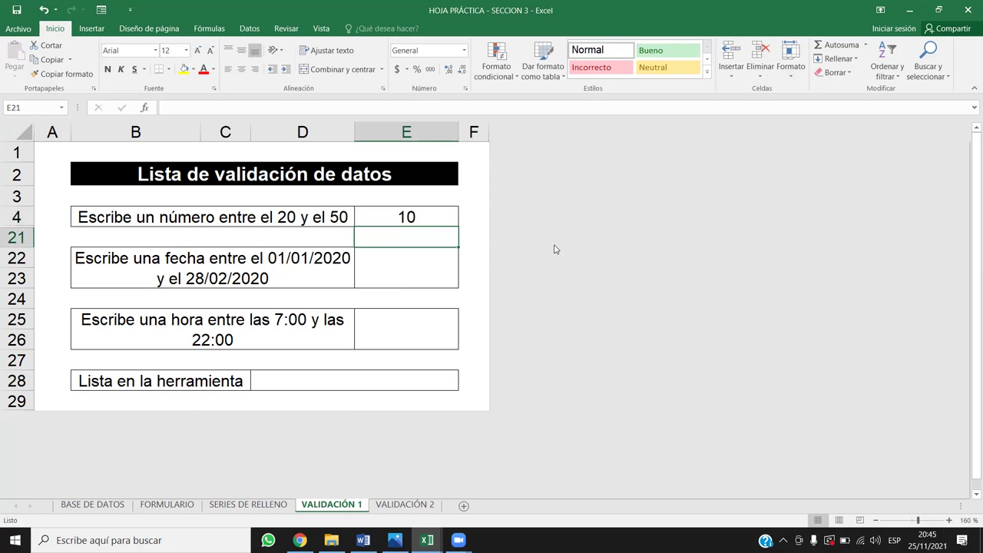
{"action": "key", "text": "Up"}
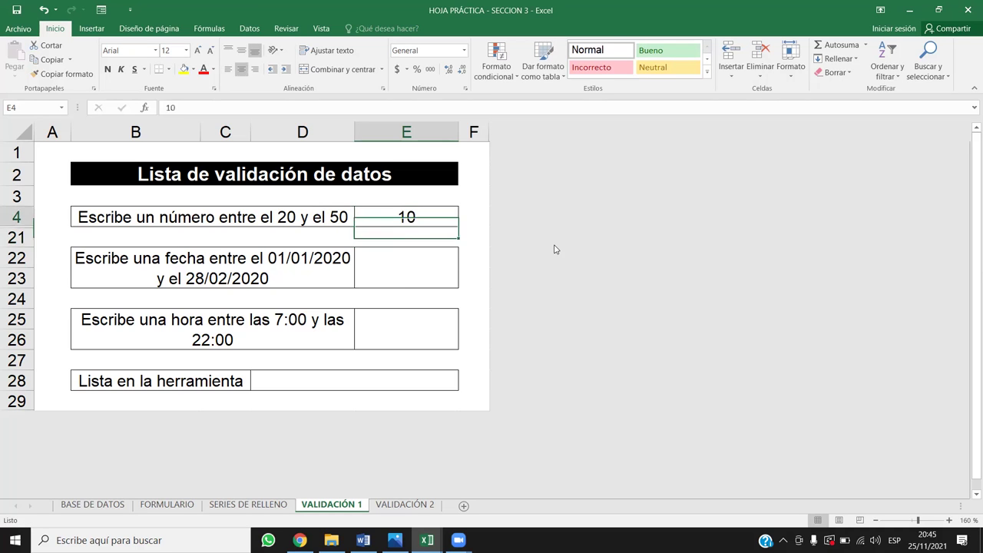
{"action": "type", "text": "70"}
{"action": "key", "text": "Return"}
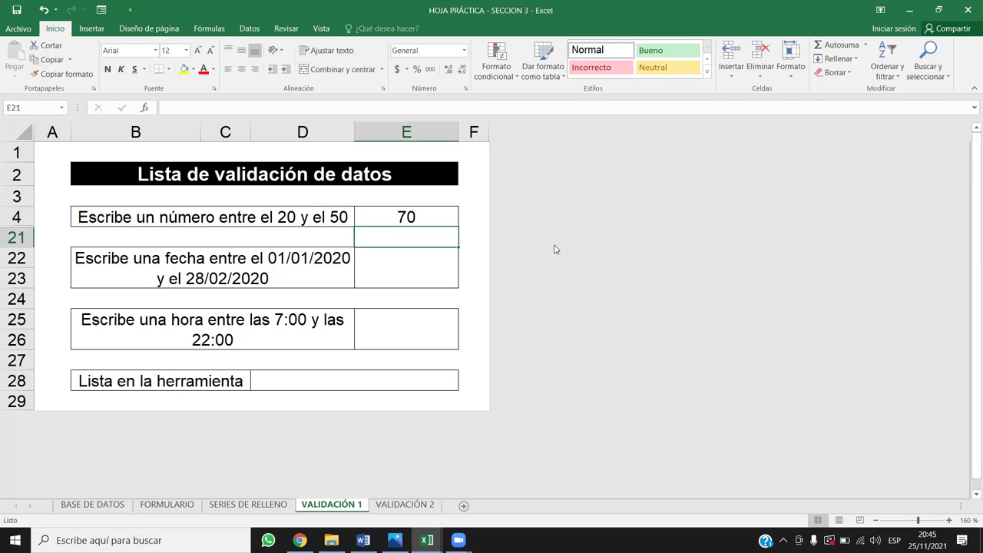
{"action": "key", "text": "Up"}
{"action": "type", "text": "100"}
{"action": "key", "text": "Return"}
{"action": "key", "text": "Up"}
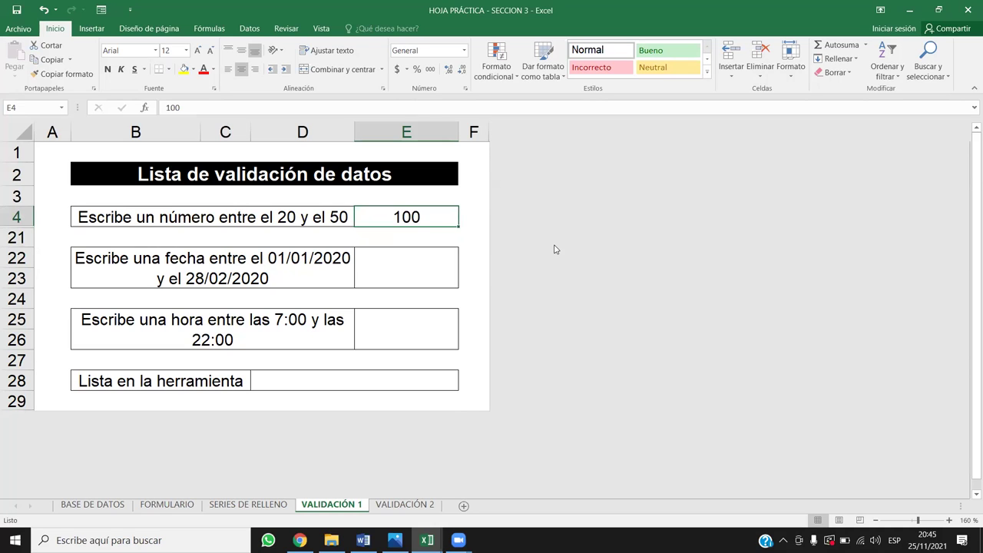
{"action": "key", "text": "Delete"}
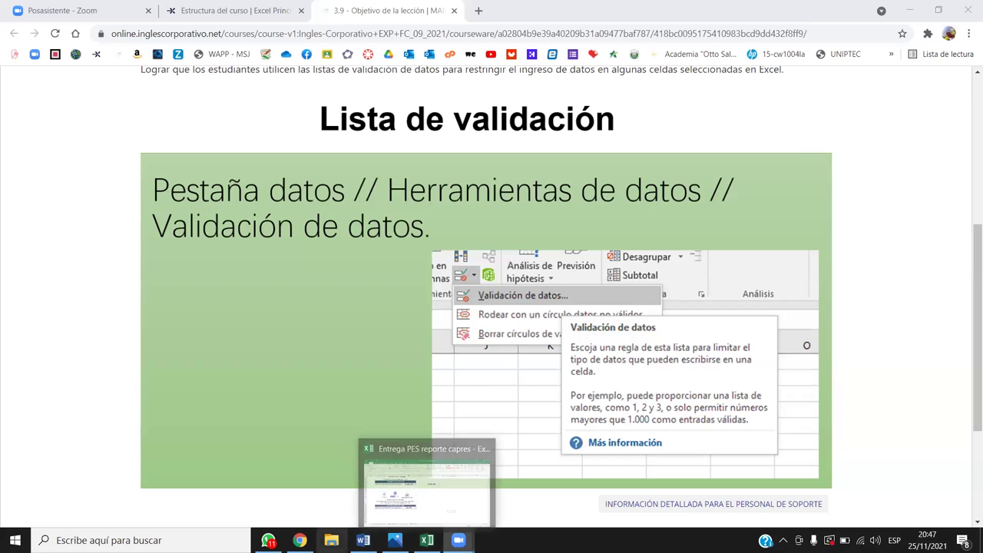
Open the HOJA PRÁCTICA - SECCION 3 workbook from the SECCION 3 folder in File Explorer
{"action": "left_click", "coordinate": [332, 540]}
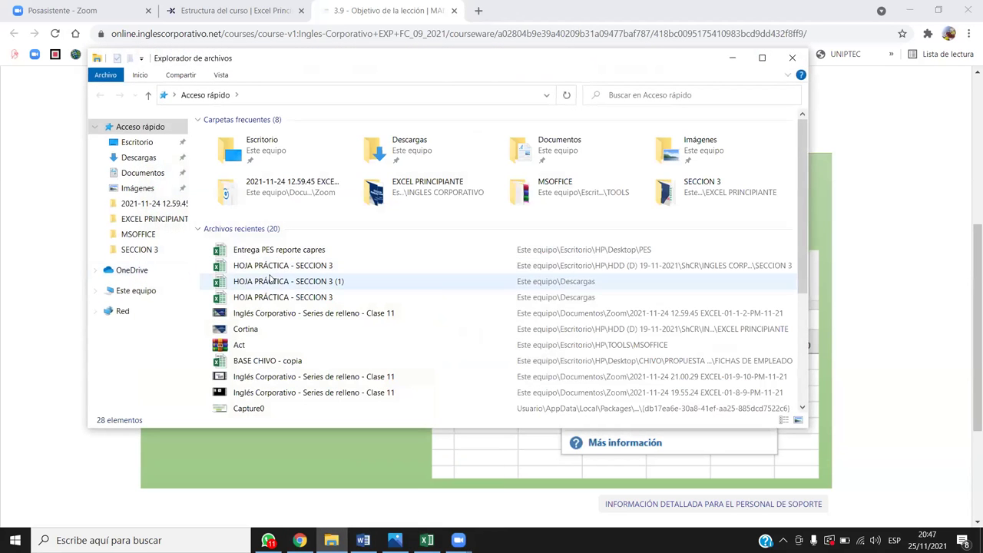
{"action": "left_click", "coordinate": [139, 250]}
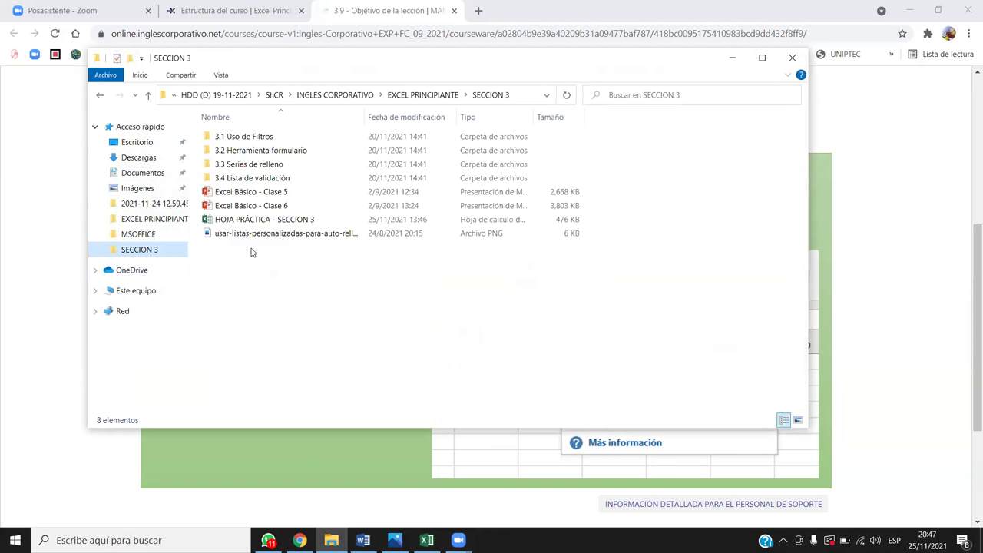
{"action": "double_click", "coordinate": [260, 219]}
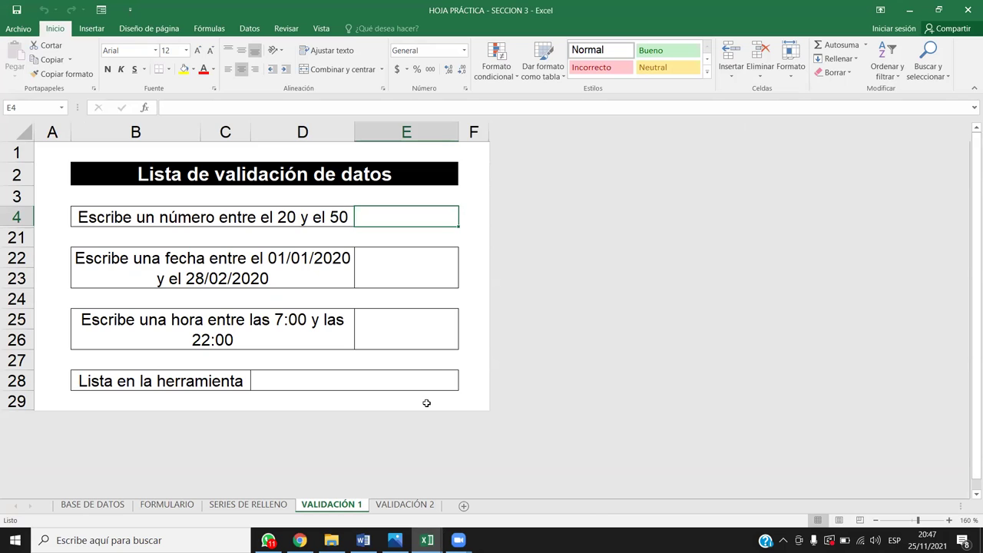
Bring the practice workbook window back to the front and show the Datos tab tools
{"action": "left_click", "coordinate": [428, 535]}
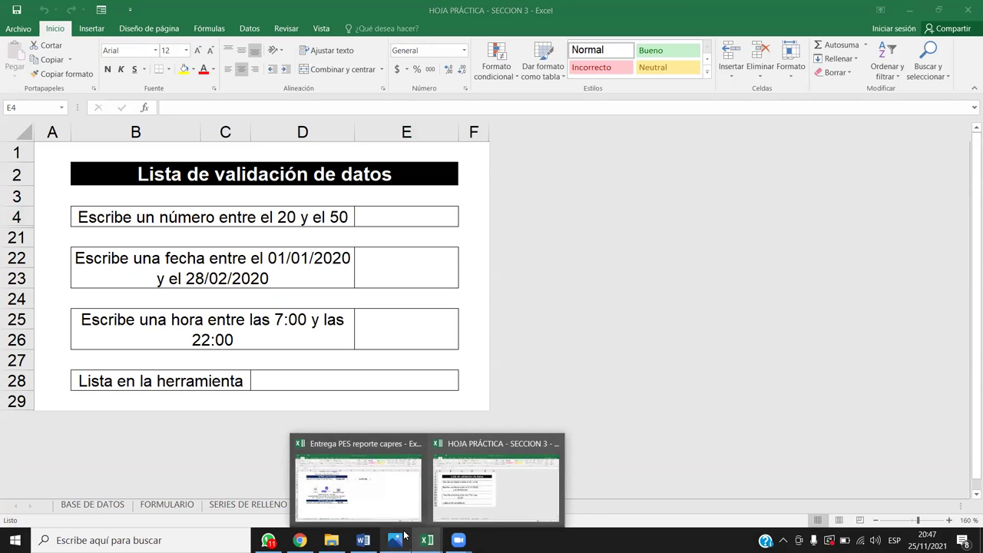
{"action": "left_click", "coordinate": [413, 219]}
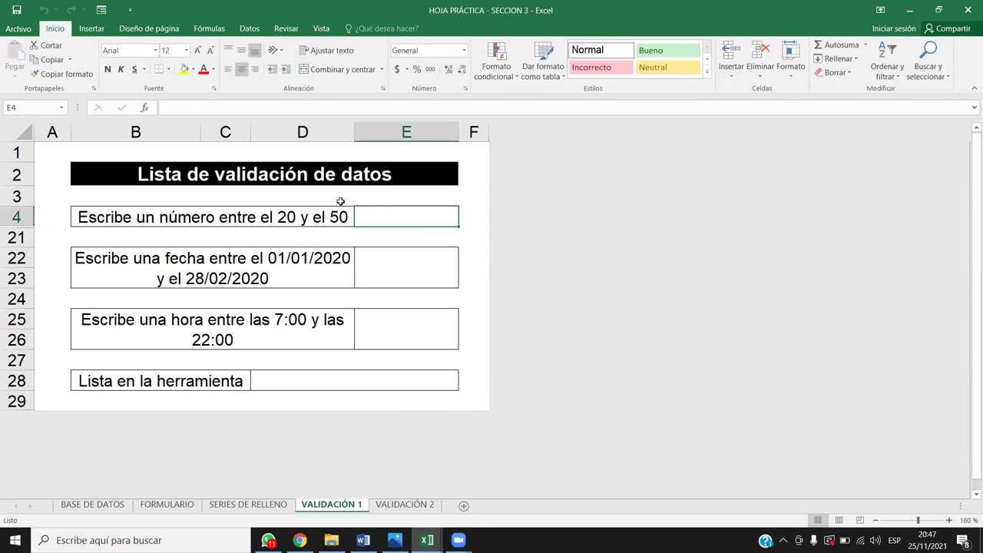
{"action": "left_click", "coordinate": [249, 29]}
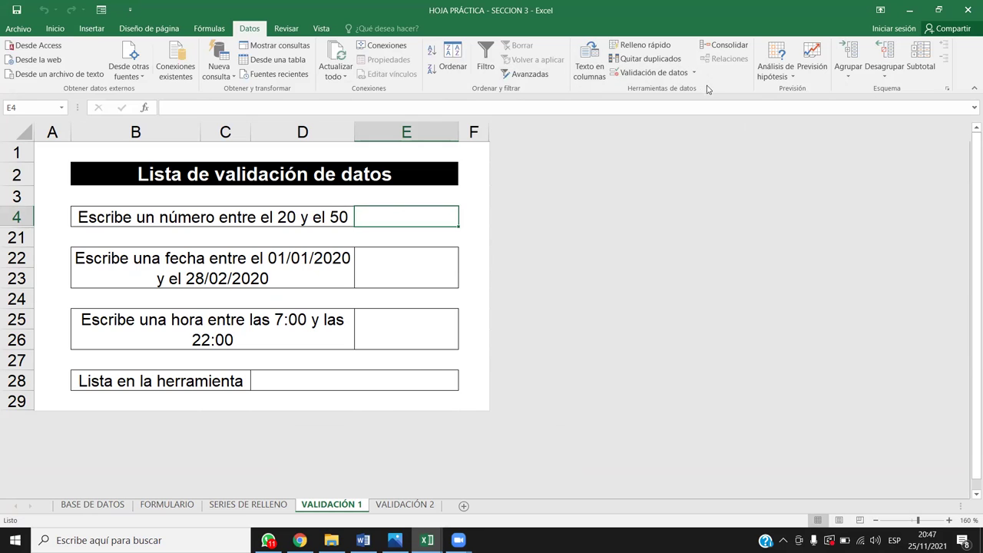
Open Validación de datos for E4 and set Permitir to Número entero
{"action": "left_click", "coordinate": [644, 74]}
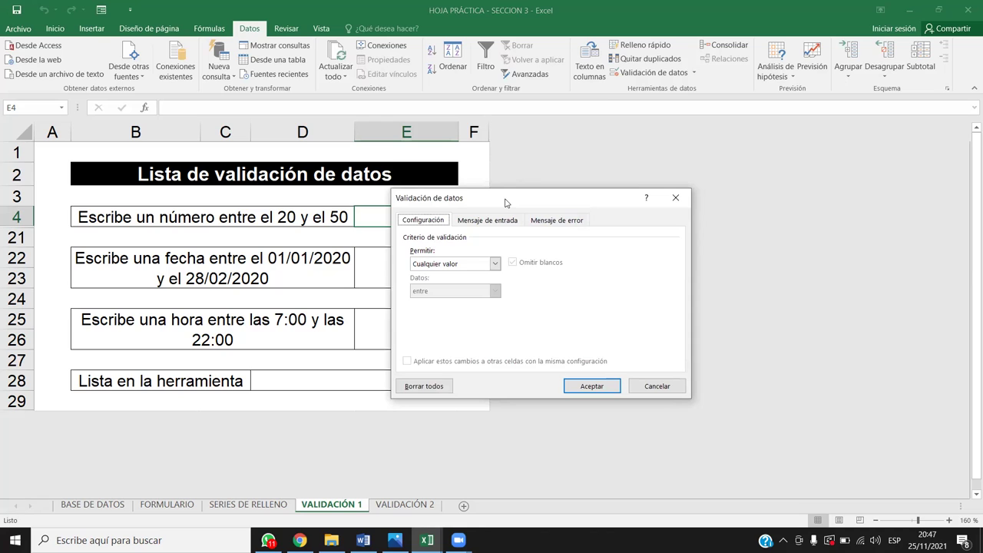
{"action": "left_click_drag", "start_coordinate": [506, 202], "coordinate": [619, 170]}
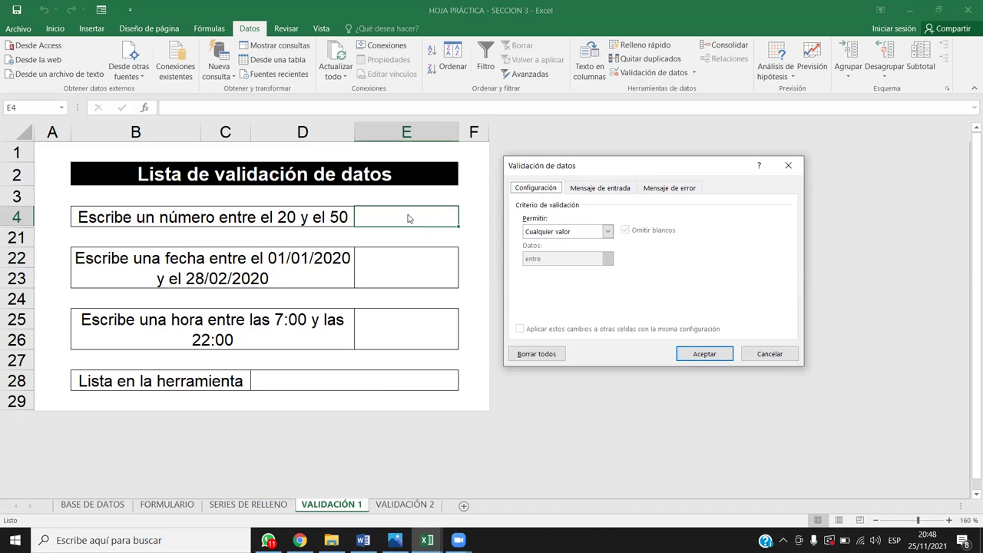
{"action": "left_click", "coordinate": [582, 235]}
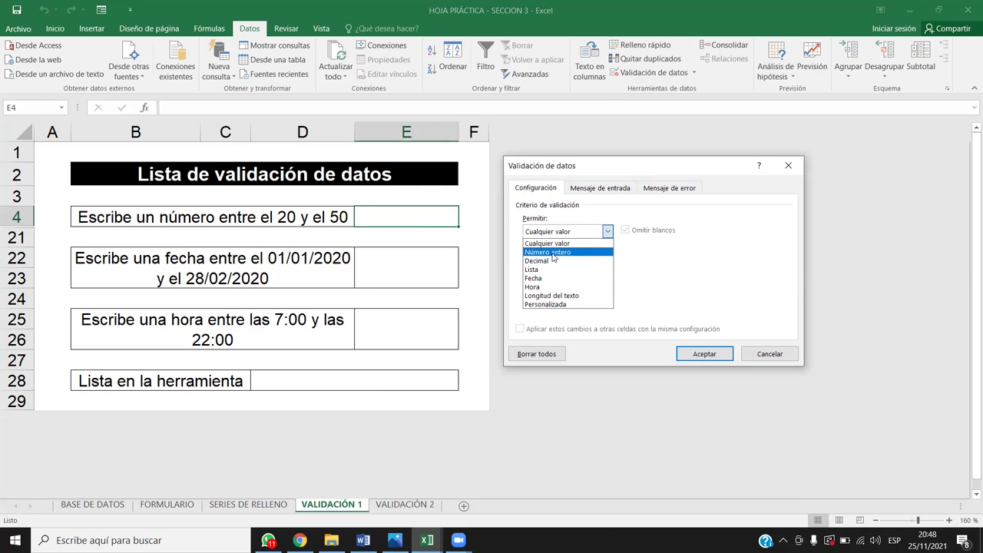
{"action": "left_click", "coordinate": [553, 253]}
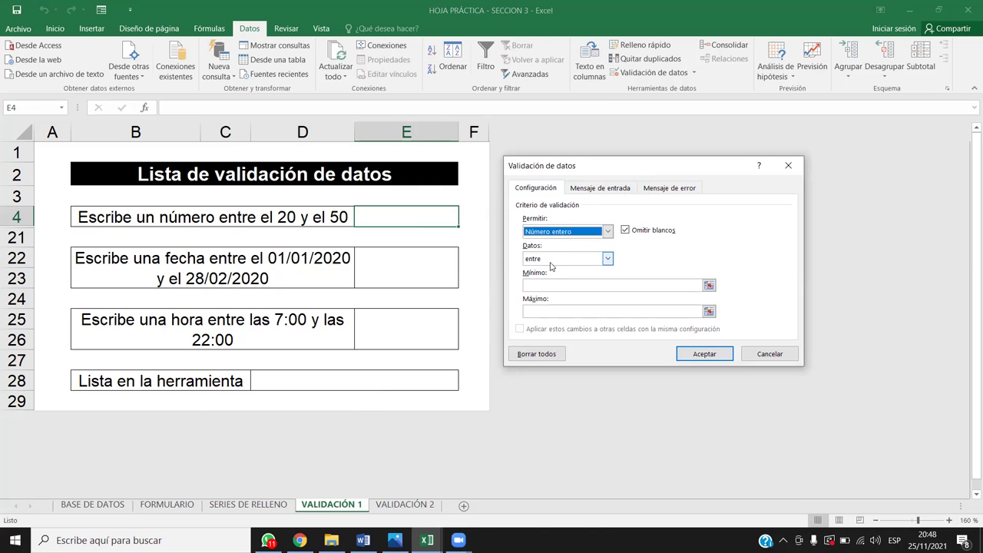
Set E4's whole-number rule to entre, with Mínimo 20 and Máximo 50, and confirm
{"action": "left_click", "coordinate": [610, 259]}
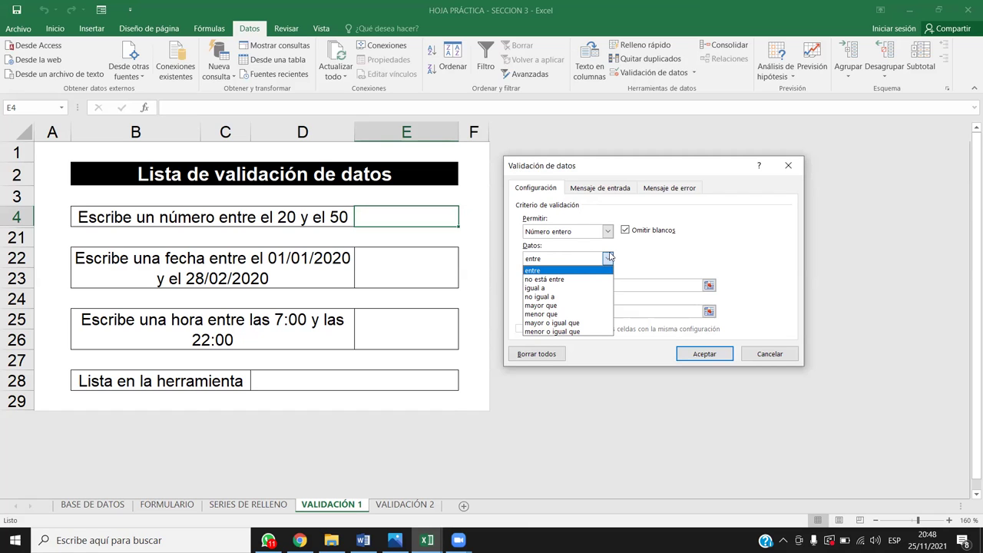
{"action": "left_click", "coordinate": [541, 272]}
{"action": "left_click", "coordinate": [540, 285]}
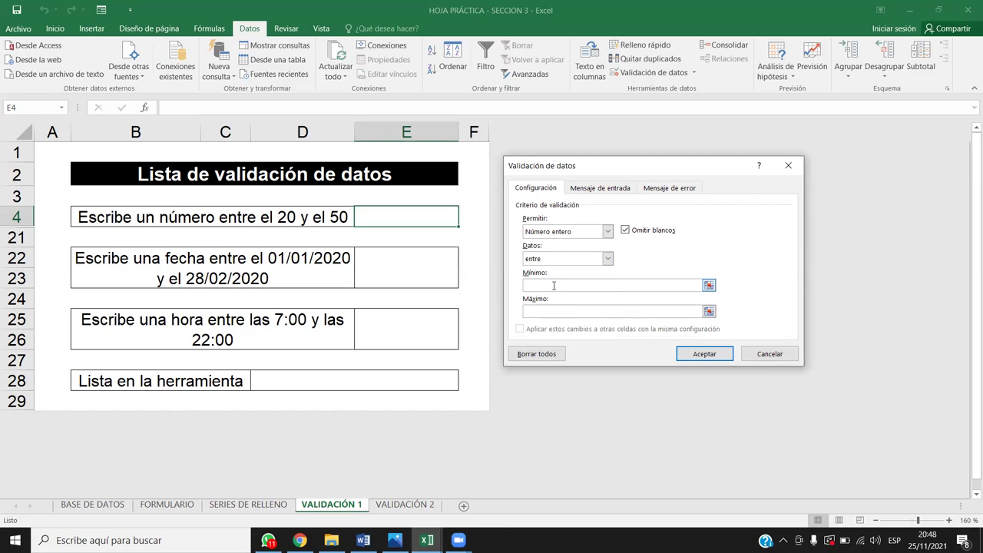
{"action": "type", "text": "2"}
{"action": "key", "text": "Return"}
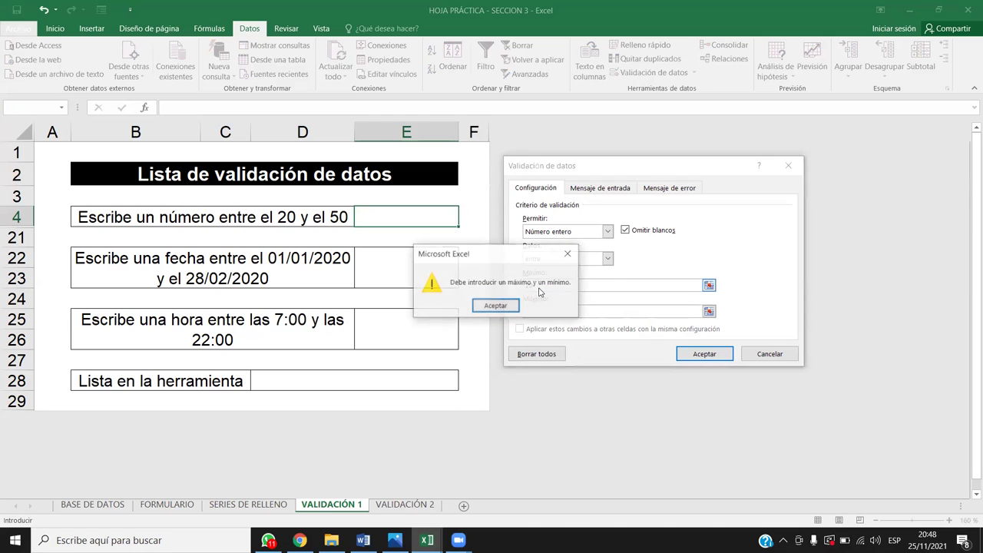
{"action": "key", "text": "Return"}
{"action": "key", "text": "shift+Tab"}
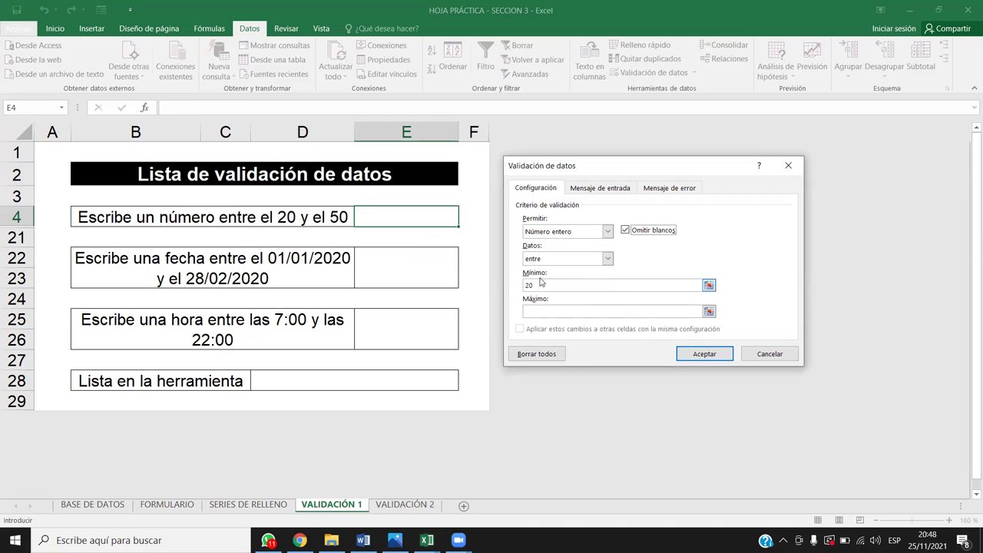
{"action": "left_click", "coordinate": [583, 309]}
{"action": "type", "text": "50"}
{"action": "left_click", "coordinate": [671, 357]}
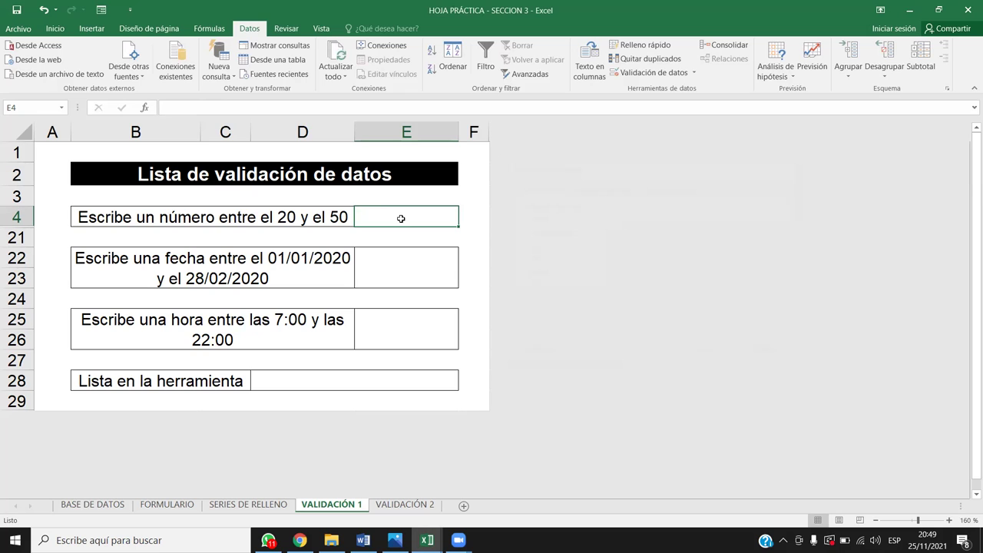
Test E4 with 10, retry after it is rejected, and erase it
{"action": "type", "text": "10"}
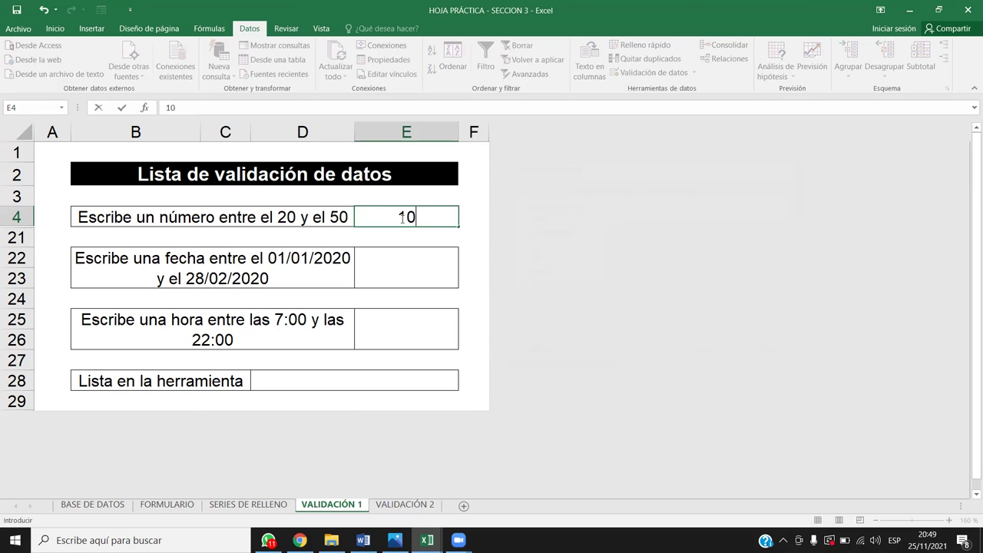
{"action": "key", "text": "Return"}
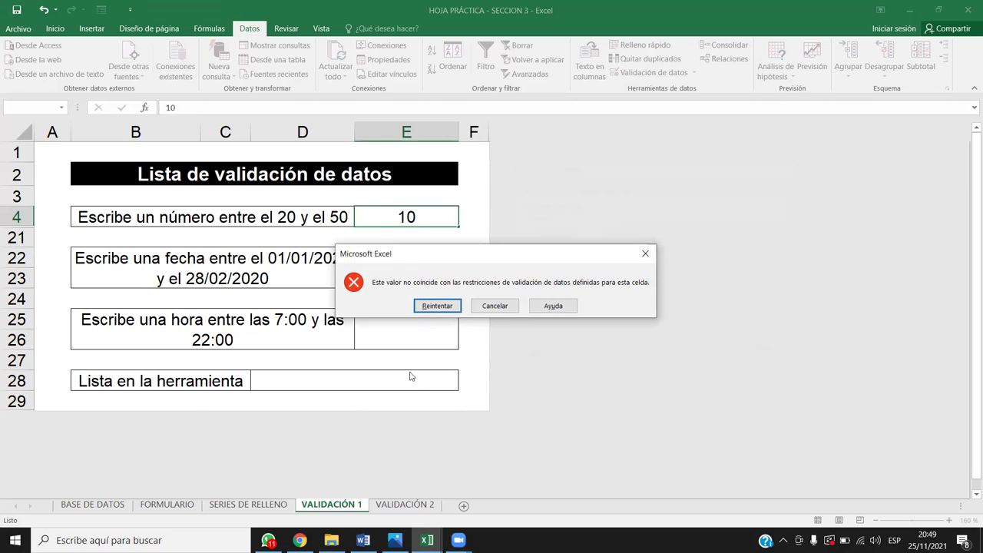
{"action": "left_click", "coordinate": [437, 305]}
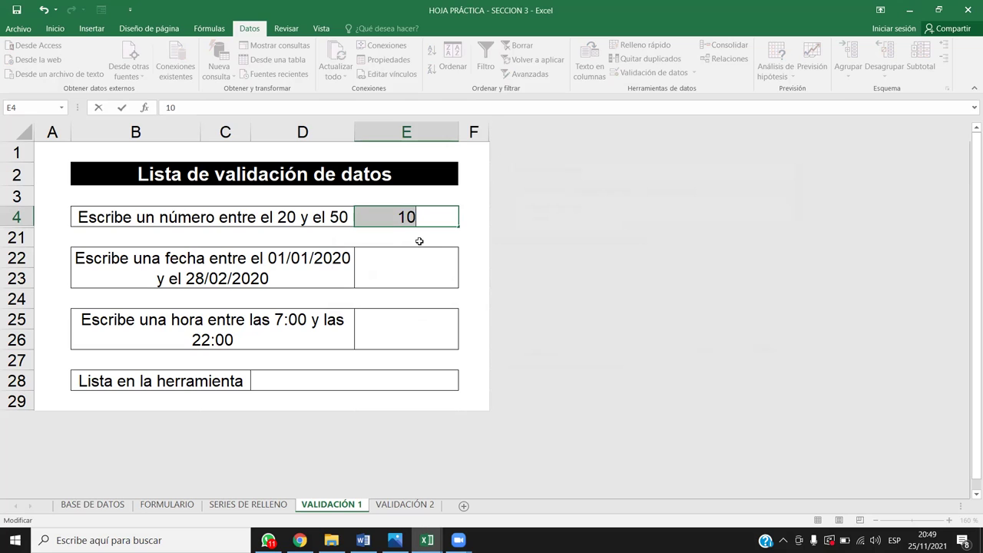
{"action": "key", "text": "BackSpace"}
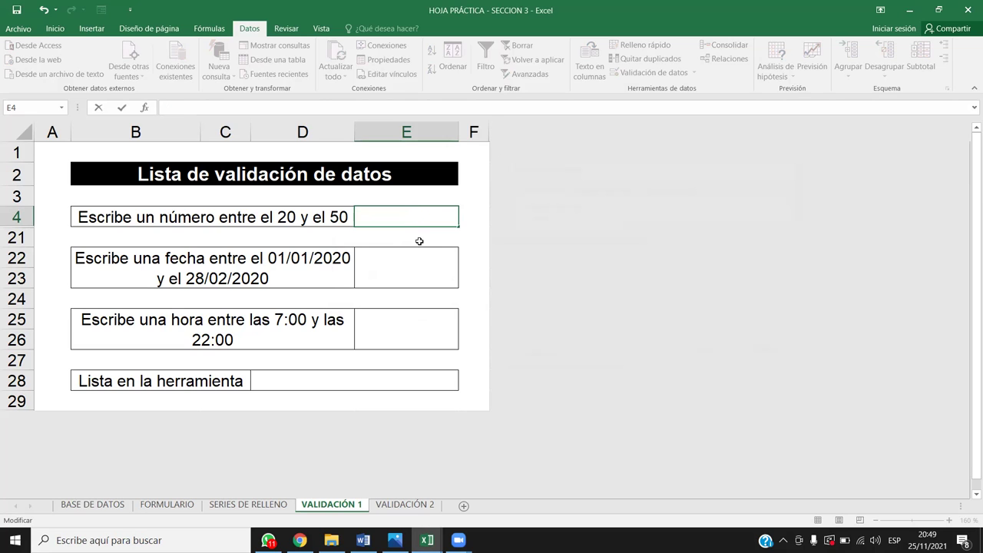
Enter the valid values 25, 50, 20 and 47 in E4 one after another
{"action": "type", "text": "25"}
{"action": "key", "text": "Return"}
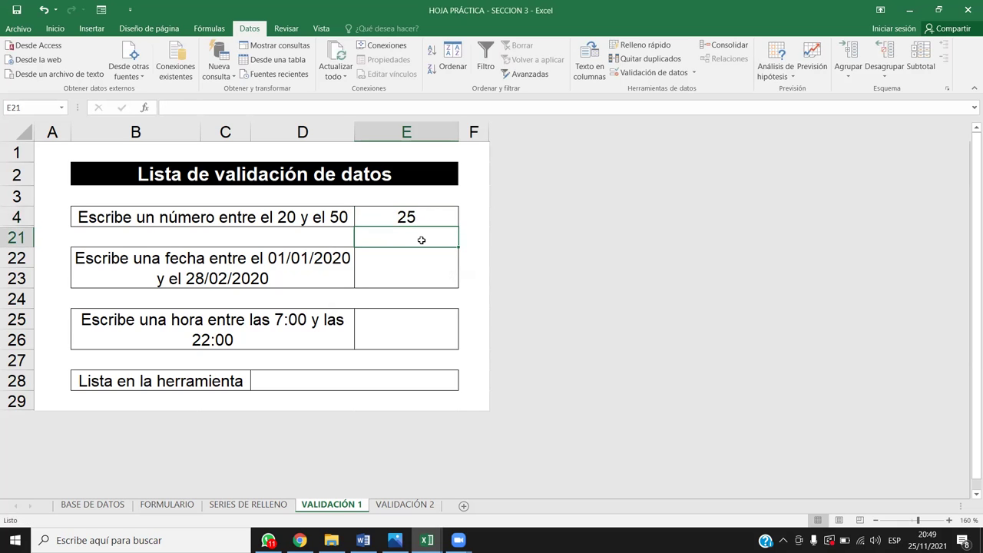
{"action": "key", "text": "Up"}
{"action": "type", "text": "50"}
{"action": "key", "text": "Return"}
{"action": "key", "text": "Up"}
{"action": "type", "text": "20"}
{"action": "key", "text": "Return"}
{"action": "key", "text": "Up"}
{"action": "type", "text": "47"}
{"action": "key", "text": "Return"}
{"action": "key", "text": "Up"}
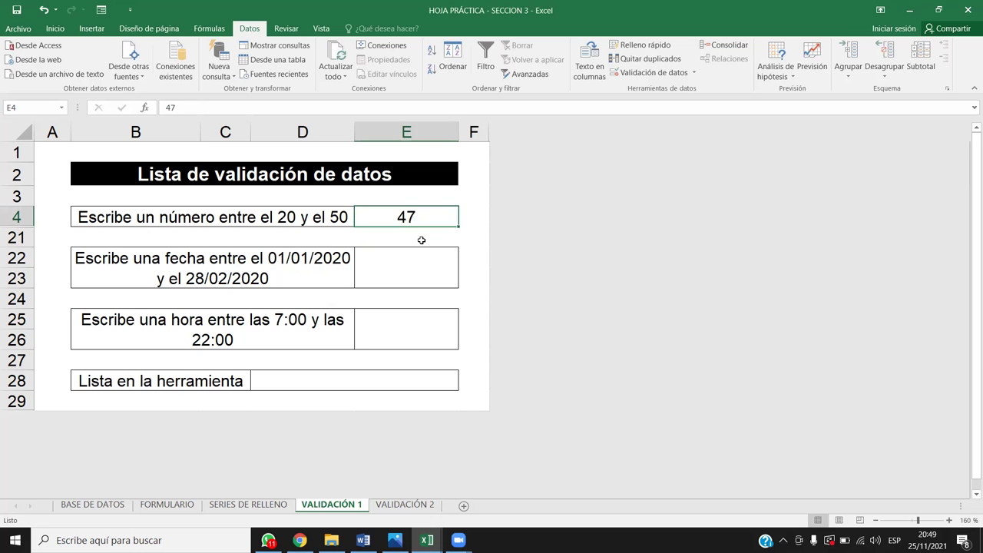
Test the decimal 35.5 / 35,5 in E4, which is rejected, then clear E4
{"action": "type", "text": "35.5"}
{"action": "key", "text": "Return"}
{"action": "key", "text": "Return"}
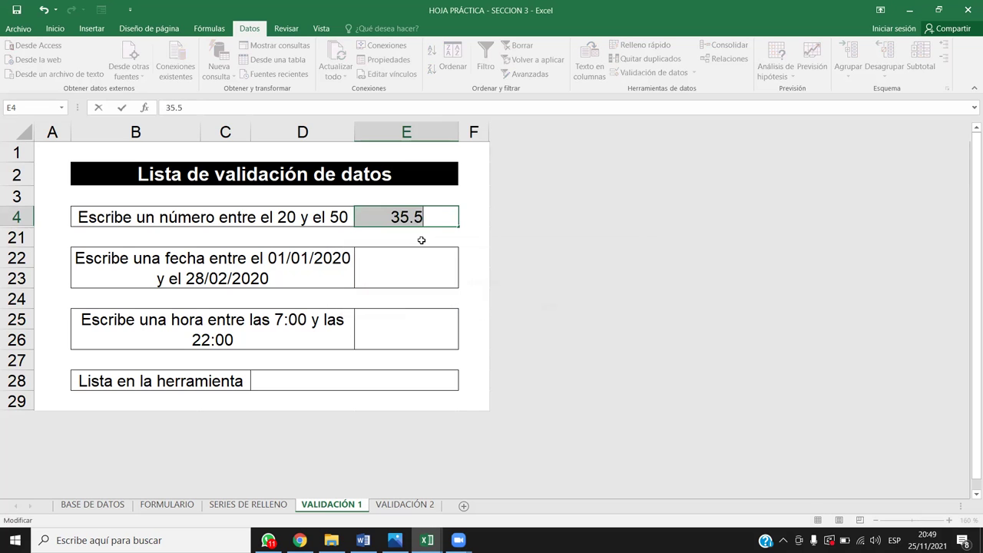
{"action": "type", "text": "35,5"}
{"action": "key", "text": "Return"}
{"action": "key", "text": "Return"}
{"action": "key", "text": "BackSpace"}
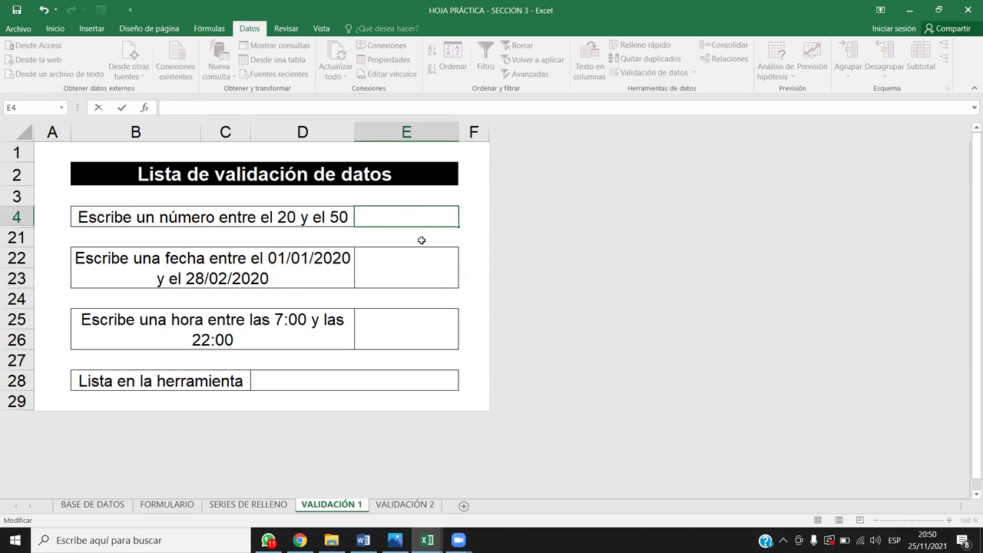
{"action": "left_click", "coordinate": [461, 273]}
{"action": "left_click", "coordinate": [436, 217]}
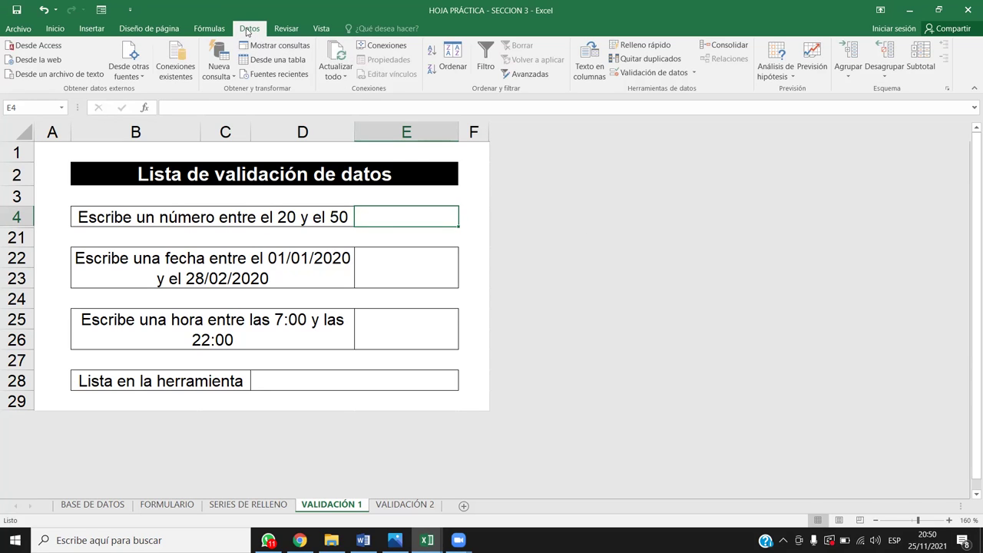
Reopen E4's validation settings and change Permitir to Decimal
{"action": "left_click", "coordinate": [653, 72]}
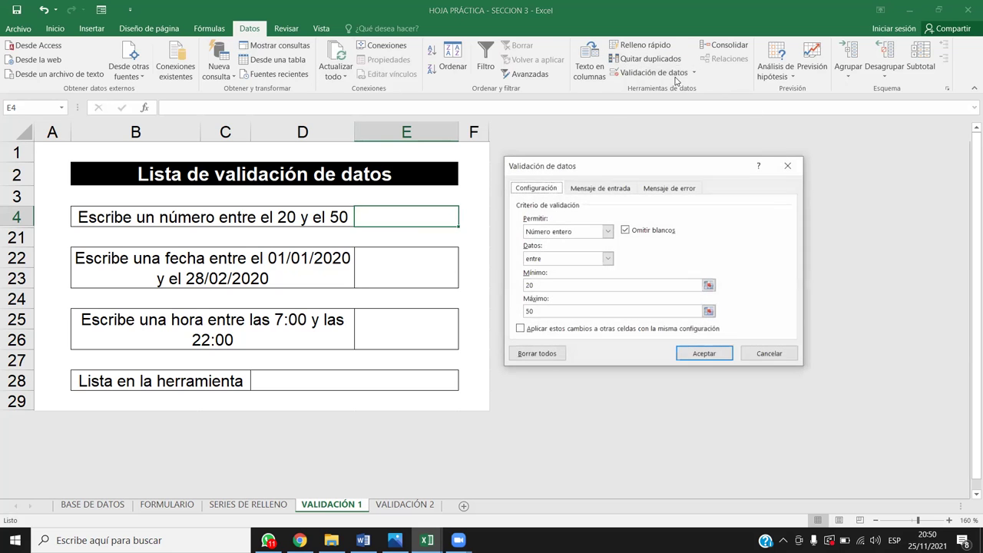
{"action": "left_click", "coordinate": [555, 231]}
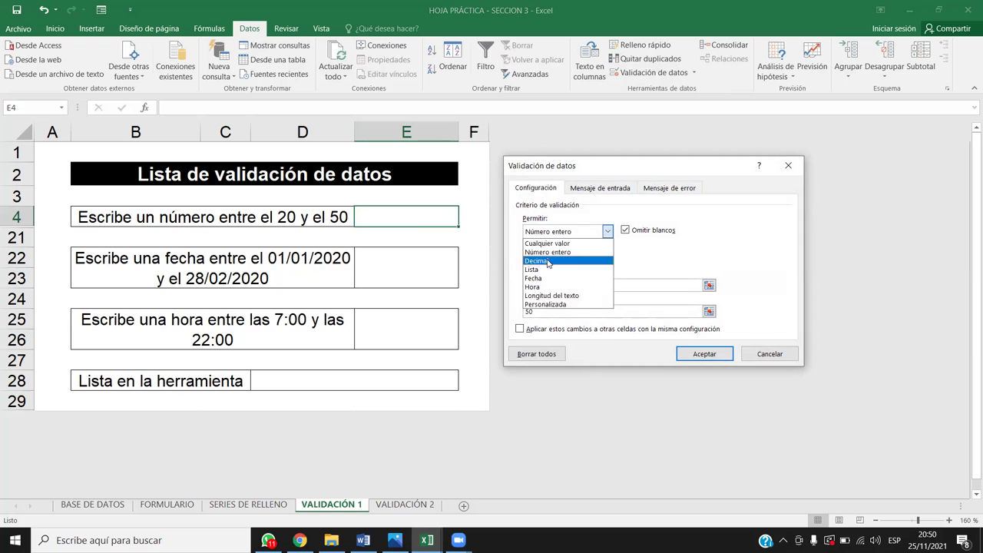
{"action": "left_click", "coordinate": [549, 261]}
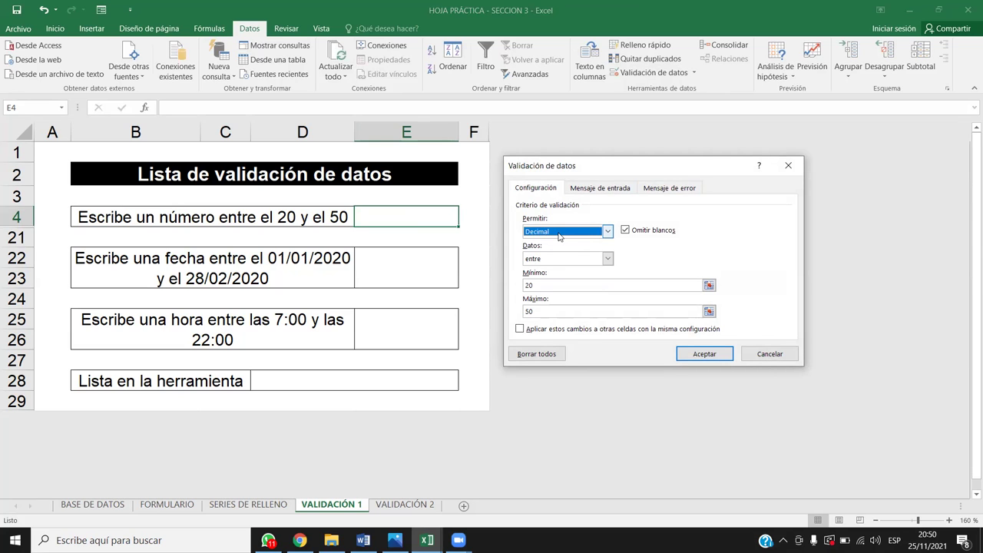
Confirm the decimal 20–50 rule and enter 35.5, 35 and 24 in E4
{"action": "left_click", "coordinate": [704, 353]}
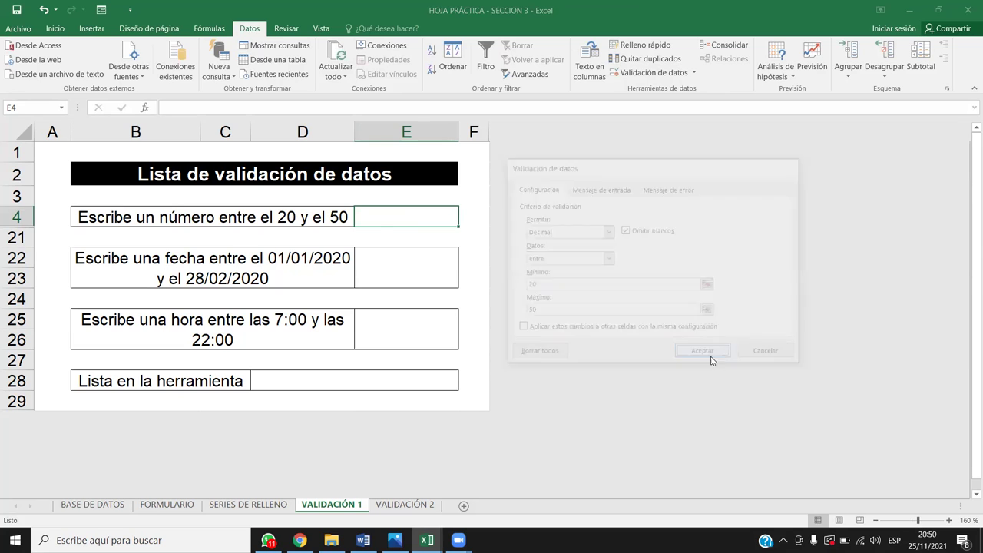
{"action": "type", "text": "35.5"}
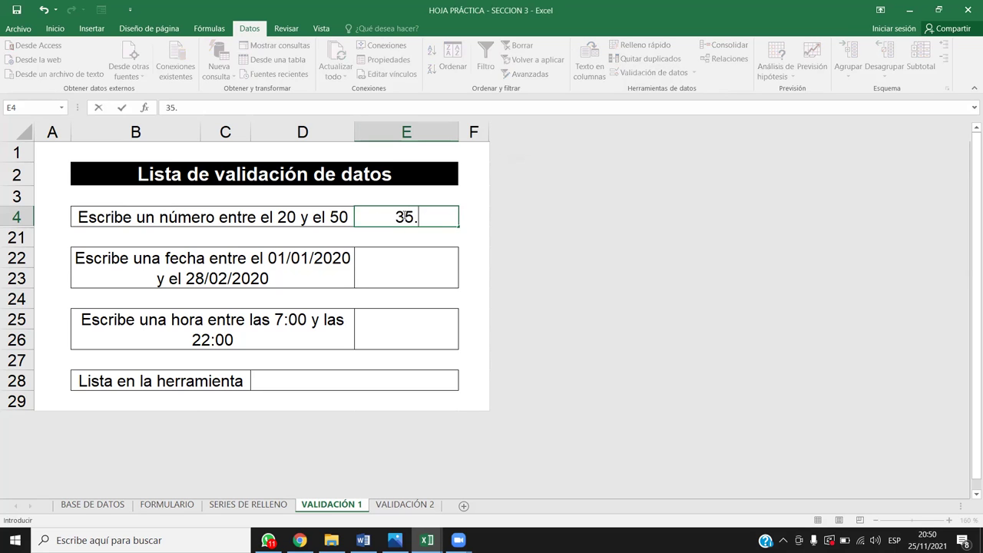
{"action": "key", "text": "Return"}
{"action": "left_click", "coordinate": [403, 217]}
{"action": "type", "text": "35"}
{"action": "key", "text": "Return"}
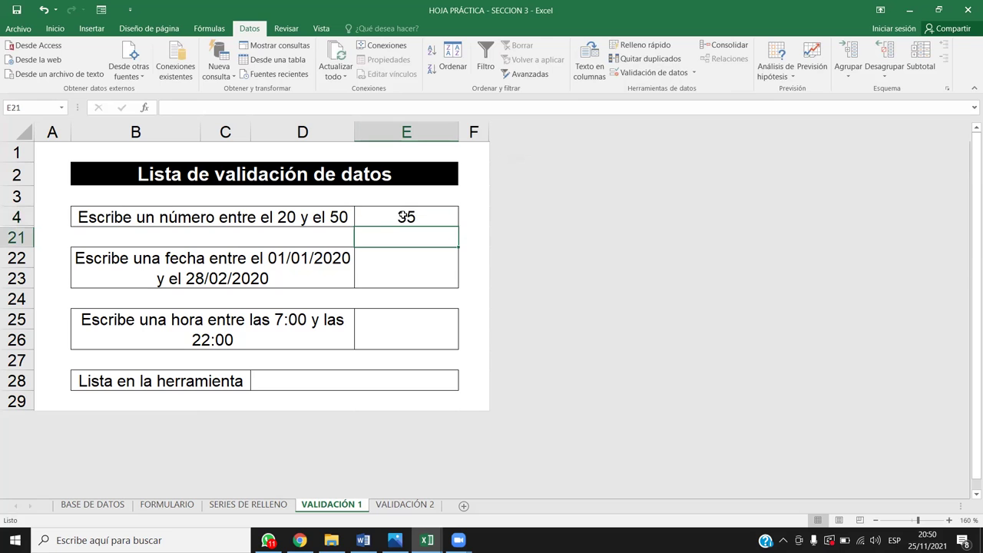
{"action": "left_click", "coordinate": [403, 217]}
{"action": "type", "text": "24"}
{"action": "key", "text": "Return"}
Test 70 in E4, dismiss its validation error, and keep 24
{"action": "left_click", "coordinate": [402, 217]}
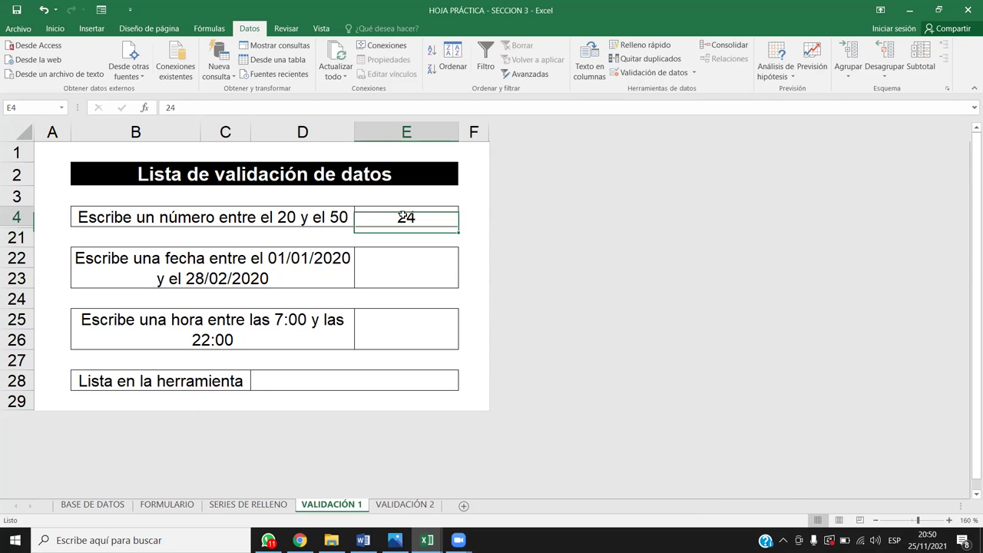
{"action": "type", "text": "70"}
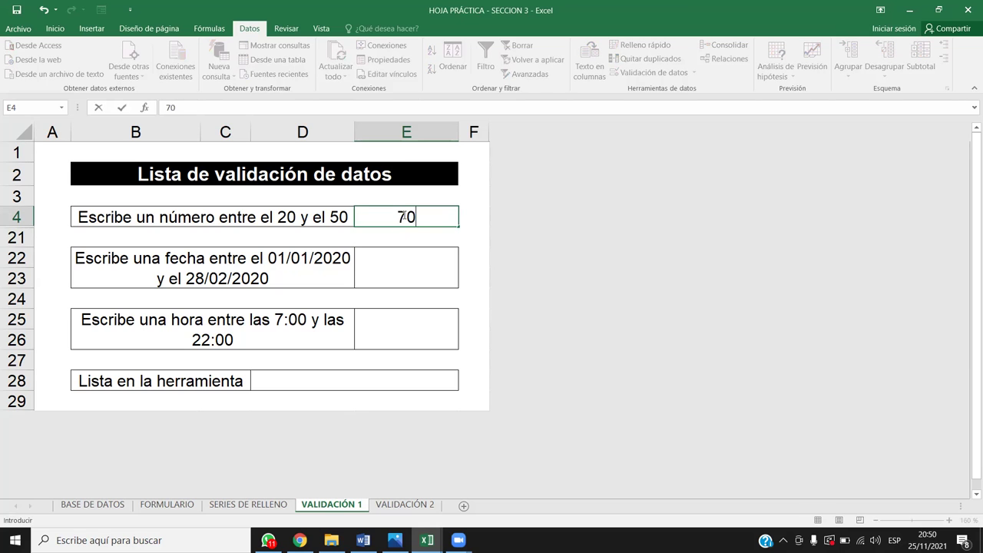
{"action": "key", "text": "Return"}
{"action": "key", "text": "Return"}
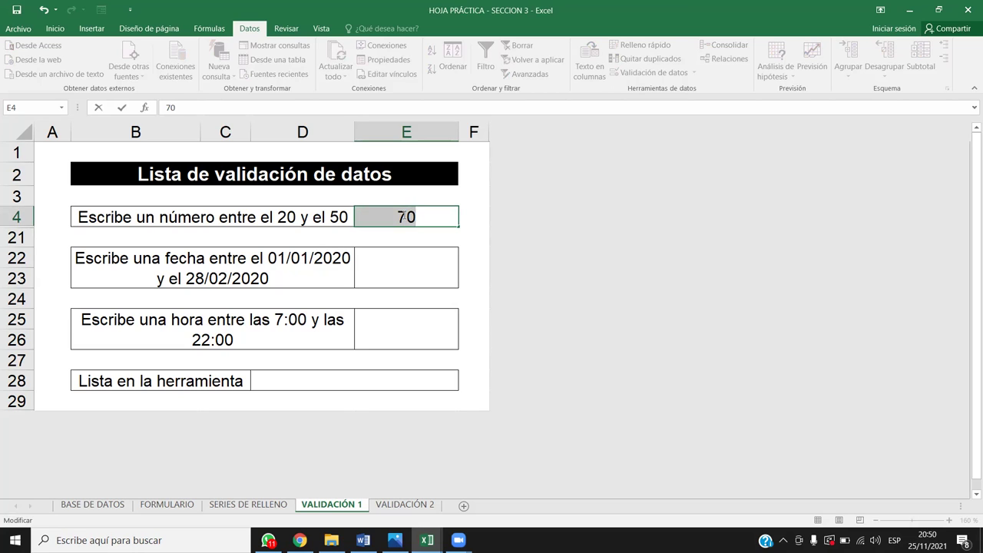
{"action": "left_click", "coordinate": [395, 254]}
{"action": "left_click", "coordinate": [652, 252]}
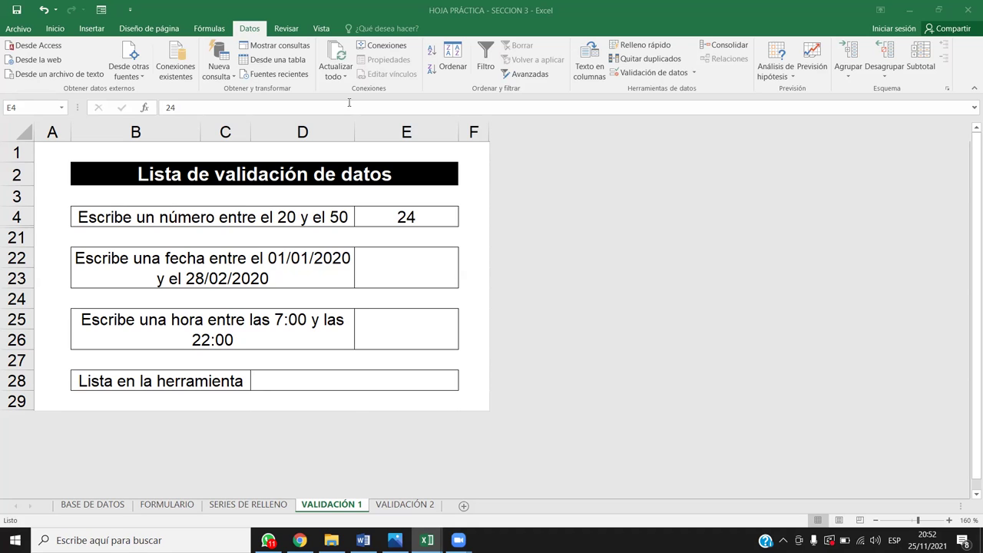
Select E22, open its data validation settings, and set Permitir to Fecha
{"action": "left_click", "coordinate": [335, 269]}
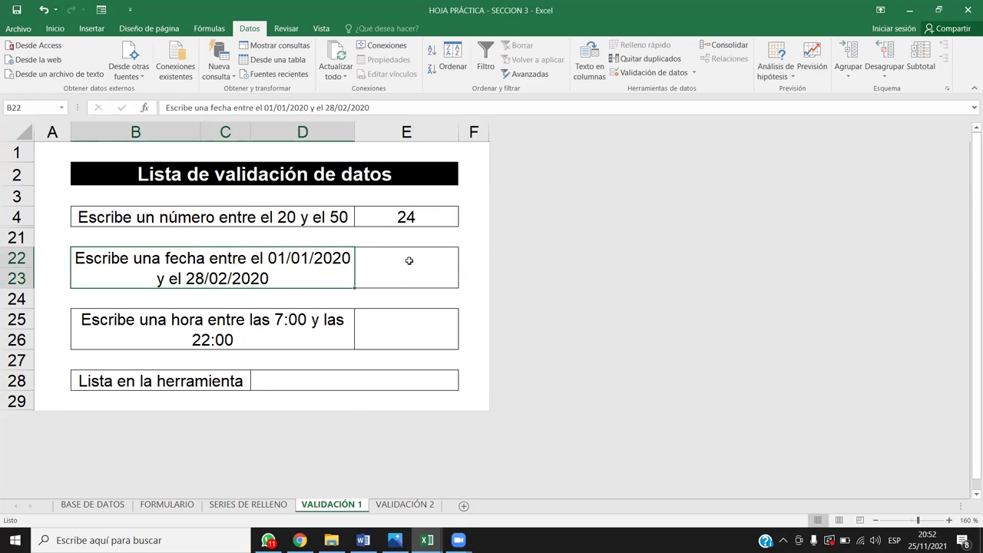
{"action": "left_click", "coordinate": [410, 260]}
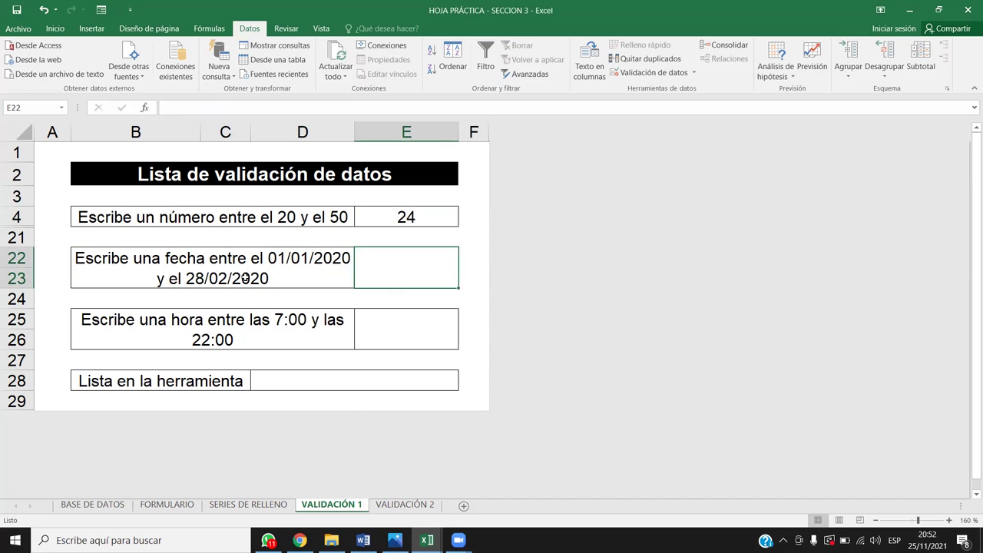
{"action": "left_click", "coordinate": [644, 72]}
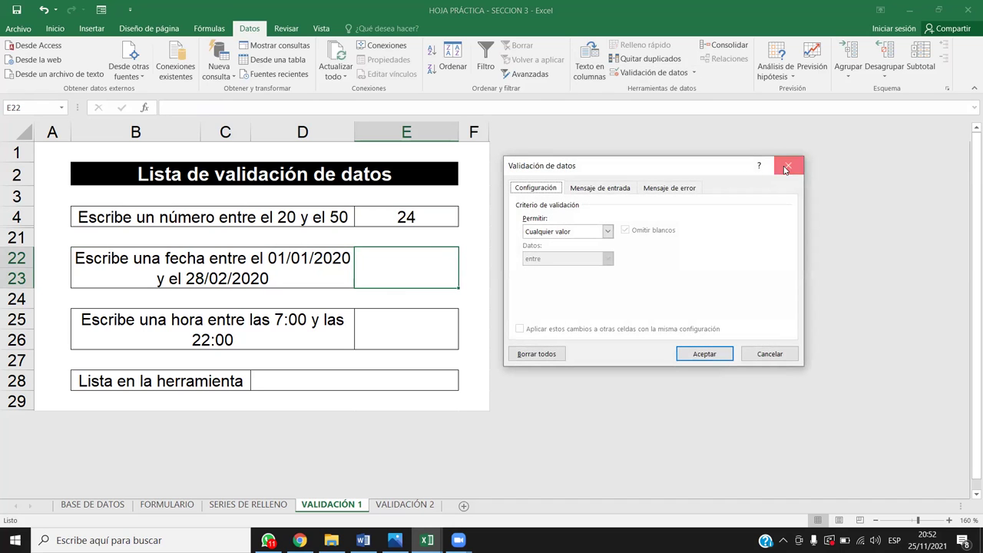
{"action": "left_click", "coordinate": [786, 169]}
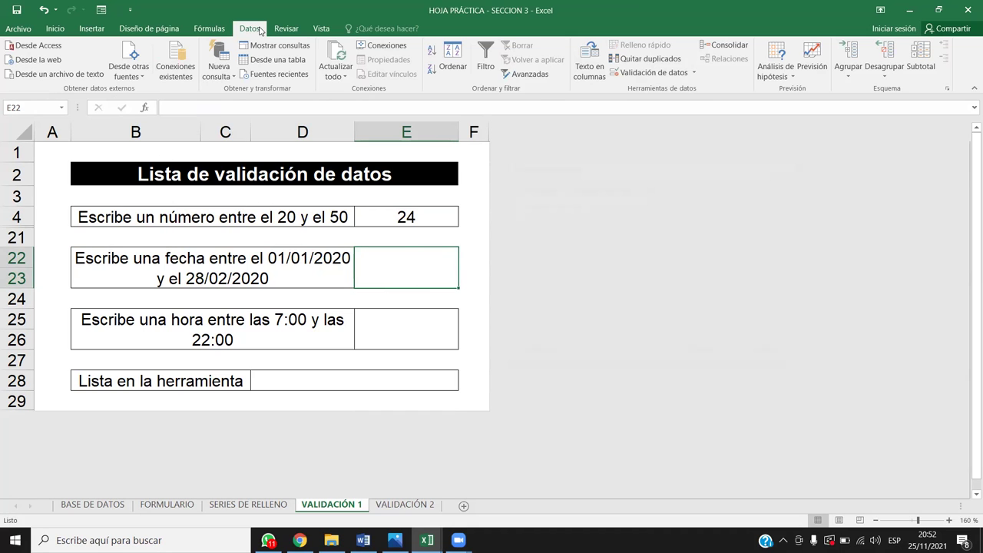
{"action": "left_click", "coordinate": [658, 74]}
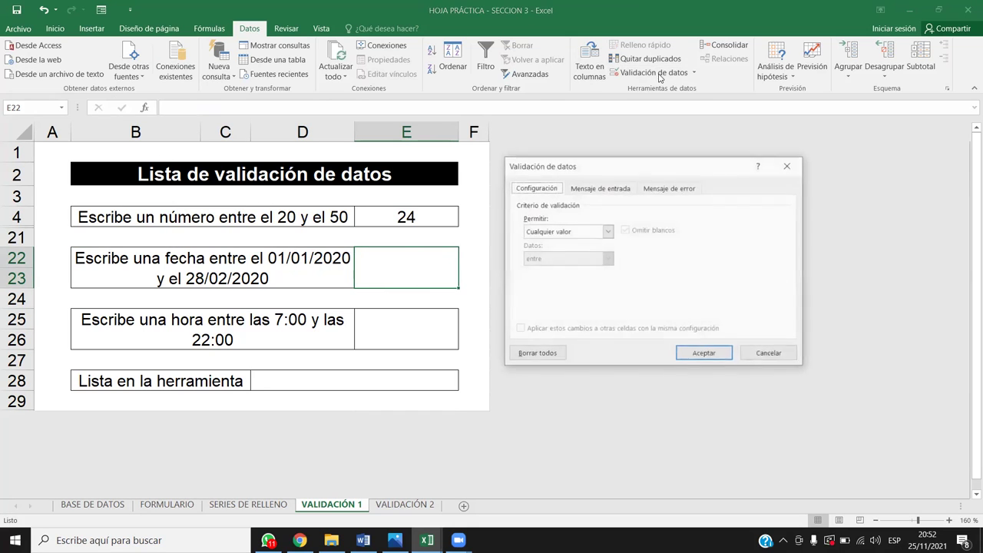
{"action": "left_click", "coordinate": [552, 232]}
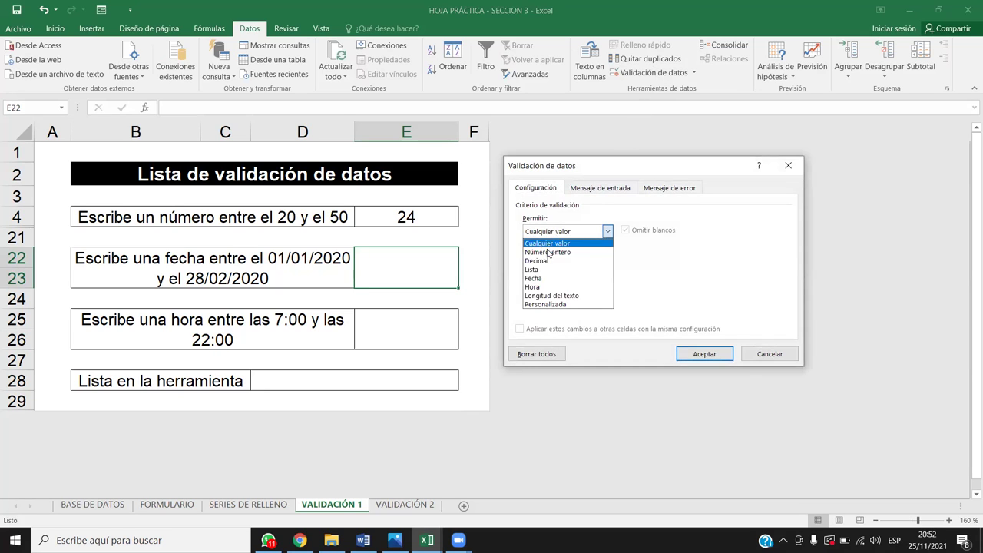
{"action": "left_click", "coordinate": [548, 278]}
Set the date range entre 01/01/2020 and 28/02/2020 and confirm
{"action": "left_click", "coordinate": [548, 262]}
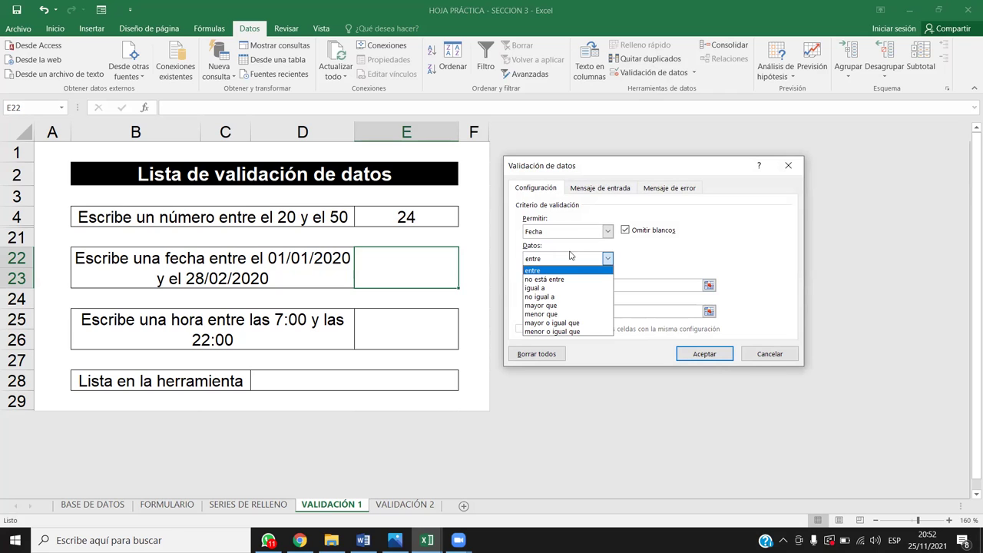
{"action": "left_click", "coordinate": [602, 264]}
{"action": "left_click", "coordinate": [701, 285]}
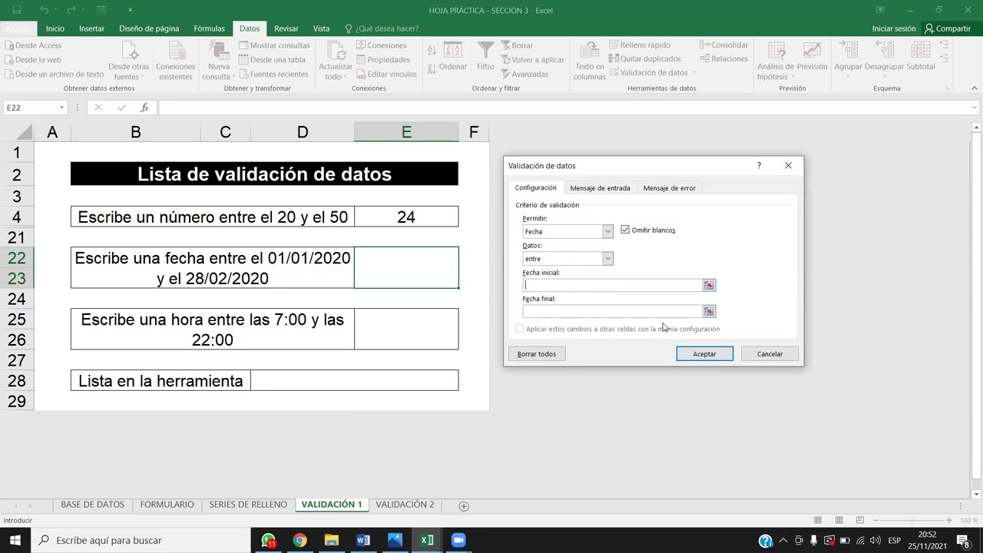
{"action": "type", "text": "01/01/2020"}
{"action": "key", "text": "Tab"}
{"action": "type", "text": "28/02/2020"}
{"action": "key", "text": "Return"}
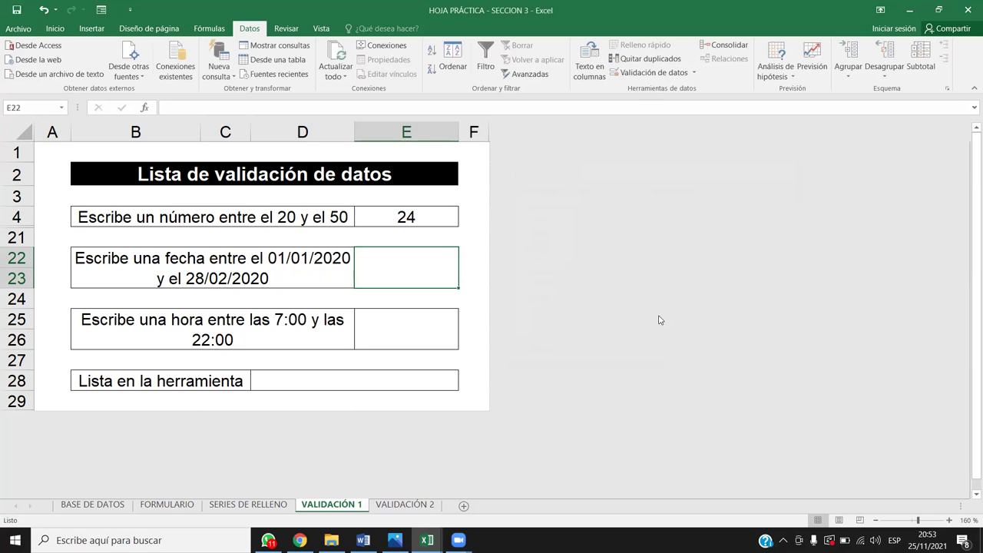
Test E22 with 31/12/2019, which is rejected, and 15/01/2020, which is accepted
{"action": "type", "text": "31/12/20198"}
{"action": "key", "text": "Return"}
{"action": "key", "text": "Return"}
{"action": "key", "text": "End"}
{"action": "key", "text": "BackSpace"}
{"action": "key", "text": "Return"}
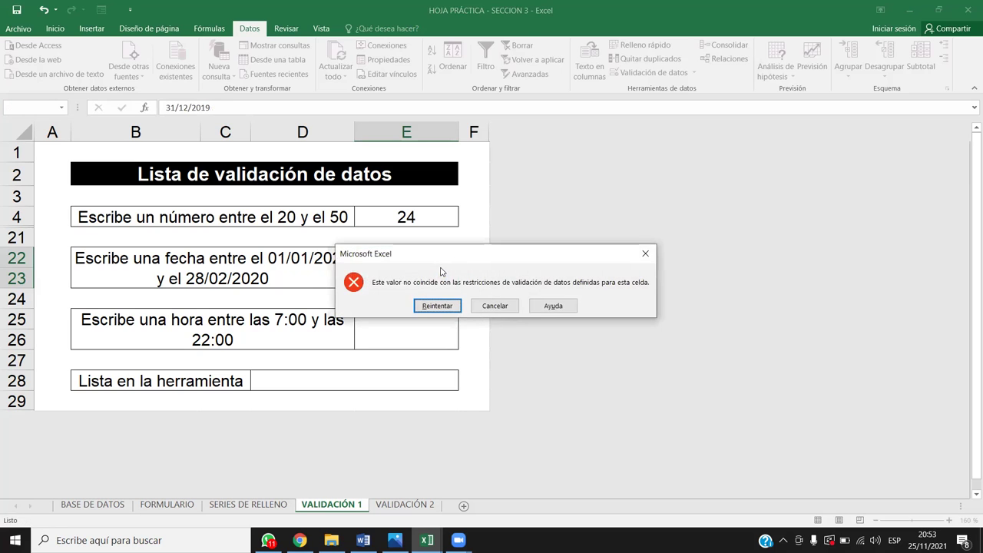
{"action": "key", "text": "Return"}
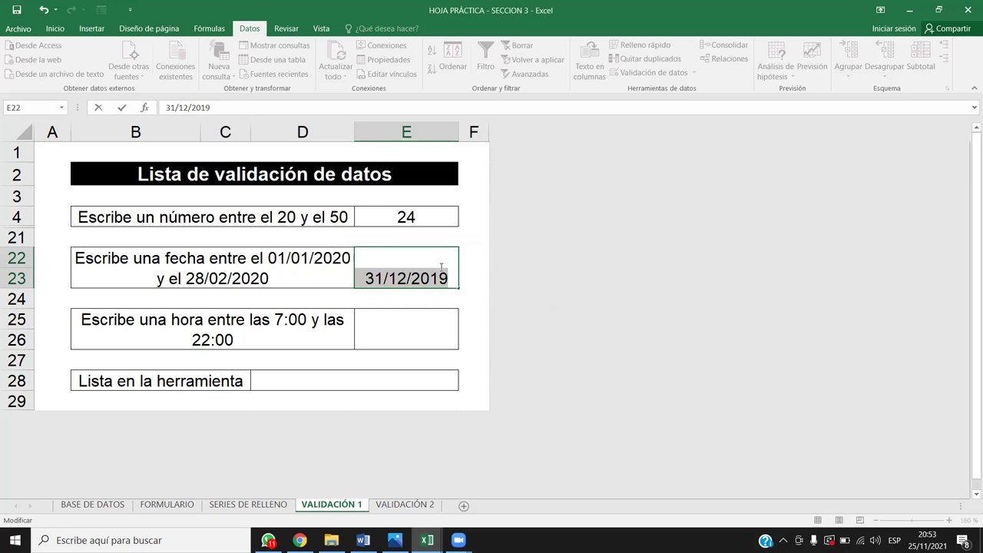
{"action": "type", "text": "15/01/2020"}
{"action": "key", "text": "Return"}
Clear the test values from cells E4 through E23
{"action": "left_click", "coordinate": [440, 266]}
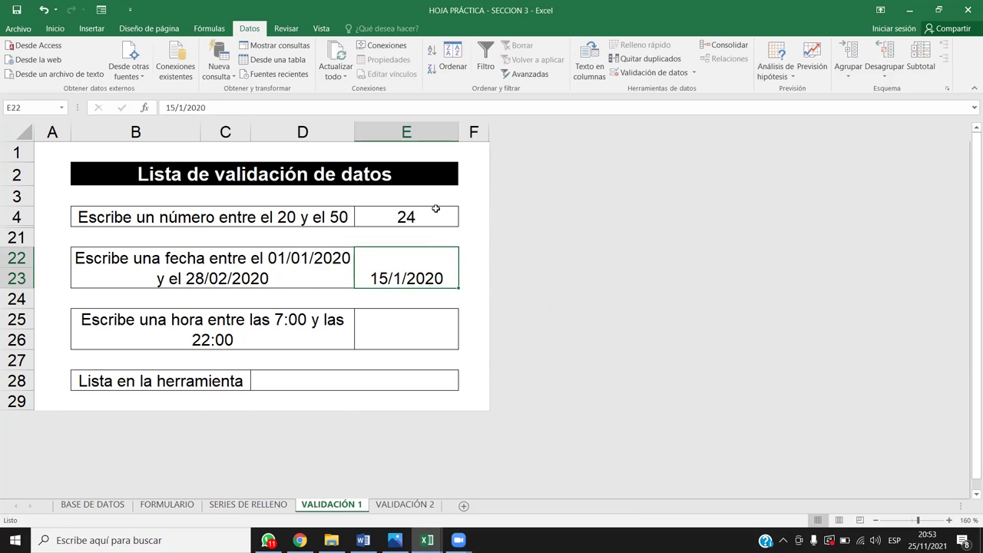
{"action": "left_click_drag", "start_coordinate": [437, 210], "coordinate": [435, 269]}
{"action": "key", "text": "Delete"}
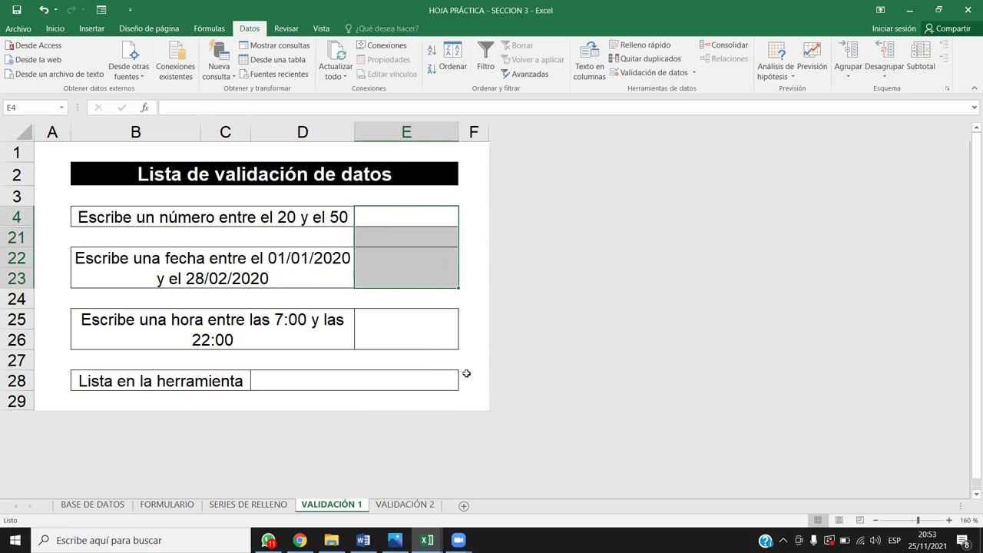
Test E4 with the text HOLA and cancel the rejected entry
{"action": "left_click", "coordinate": [398, 217]}
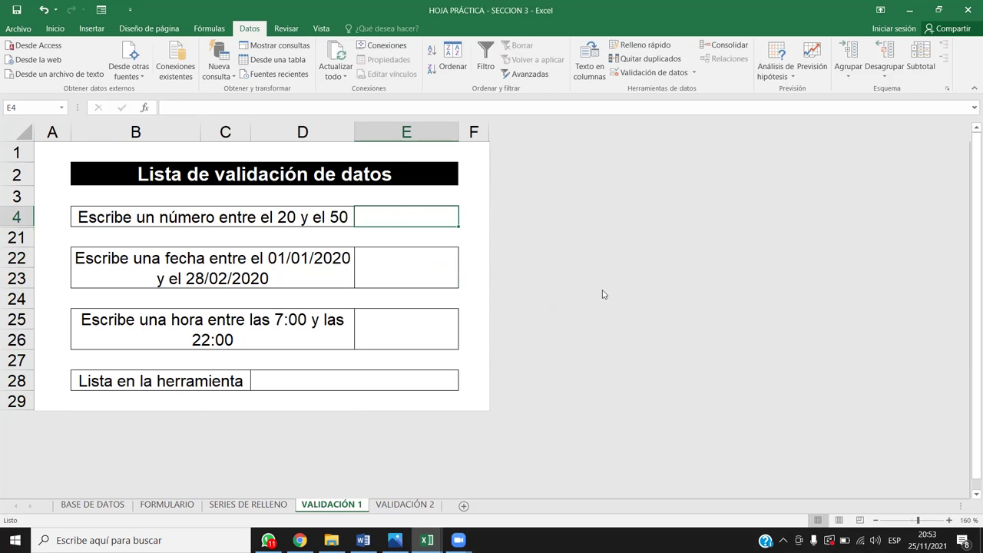
{"action": "type", "text": "HOLA"}
{"action": "key", "text": "Return"}
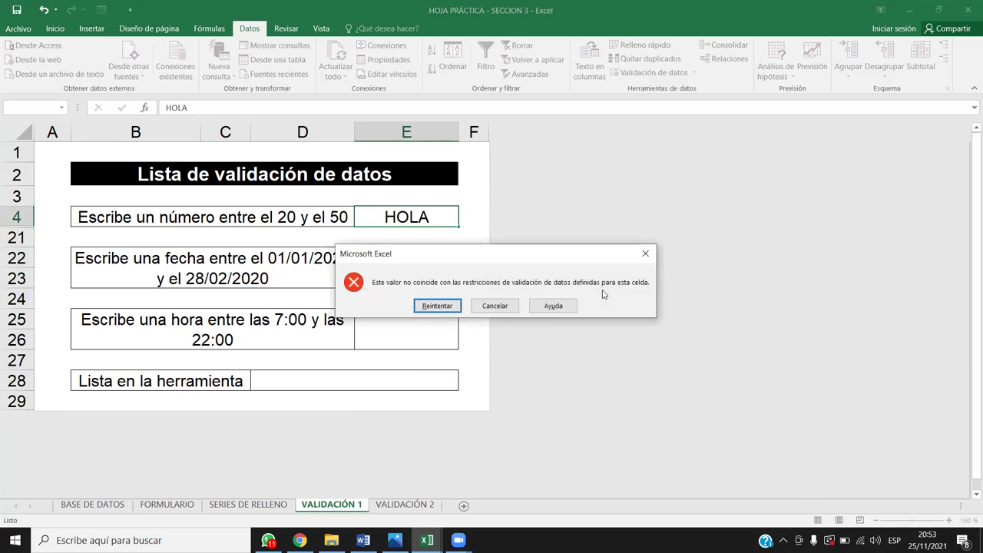
{"action": "key", "text": "Escape"}
Test E22 with the text Hola, erase it, and reselect E4 and E22
{"action": "left_click", "coordinate": [400, 252]}
{"action": "type", "text": "Hola"}
{"action": "key", "text": "Return"}
{"action": "key", "text": "Return"}
{"action": "key", "text": "BackSpace"}
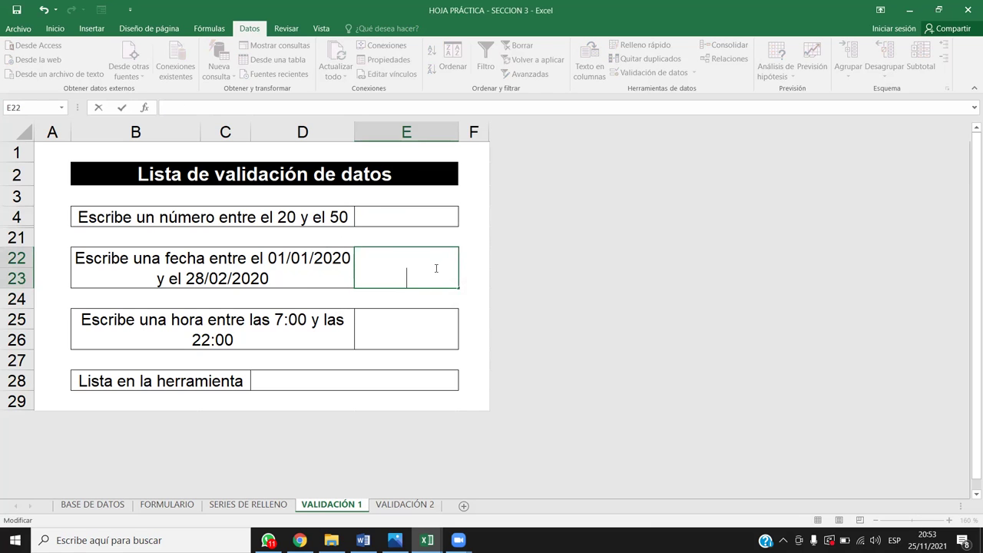
{"action": "left_click_drag", "start_coordinate": [289, 215], "coordinate": [401, 227]}
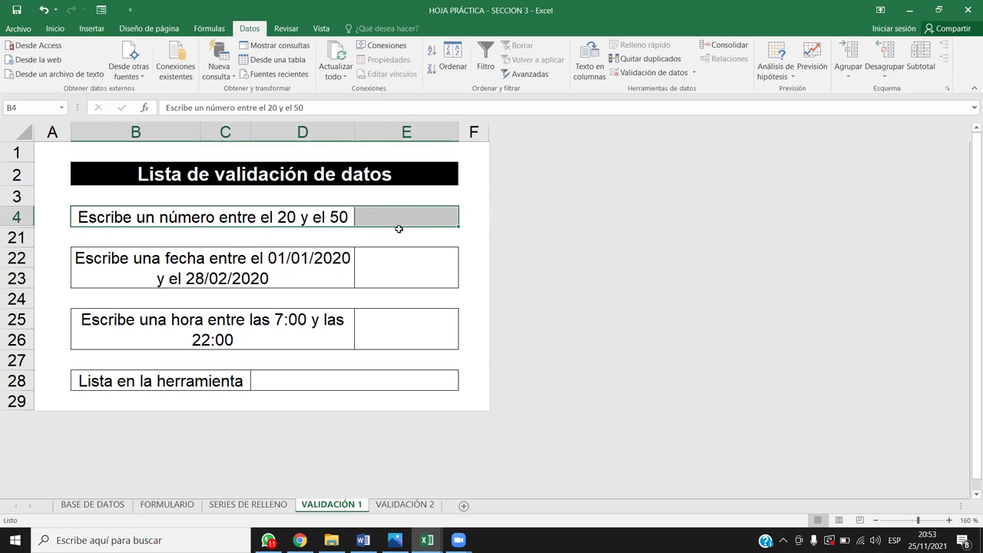
{"action": "left_click", "coordinate": [391, 217]}
{"action": "left_click", "coordinate": [399, 262]}
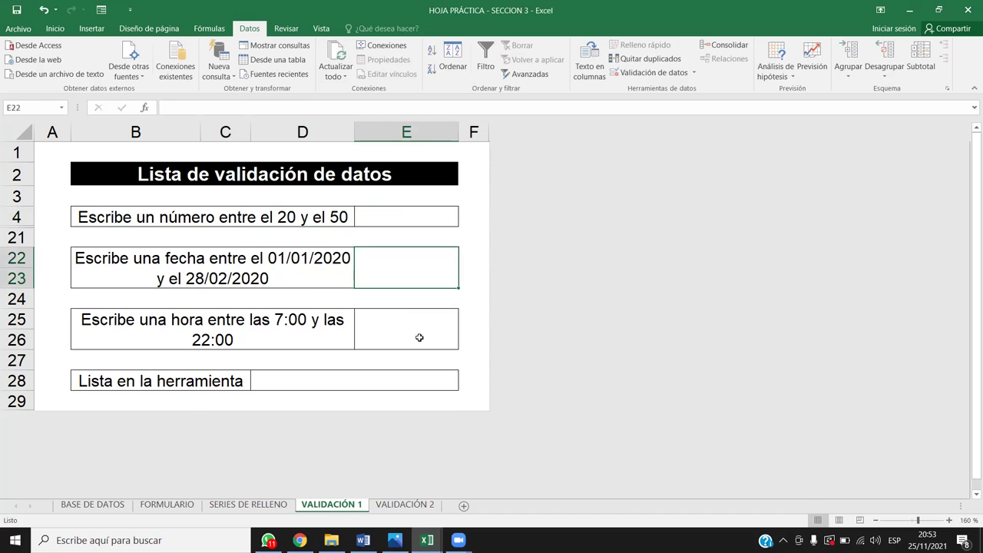